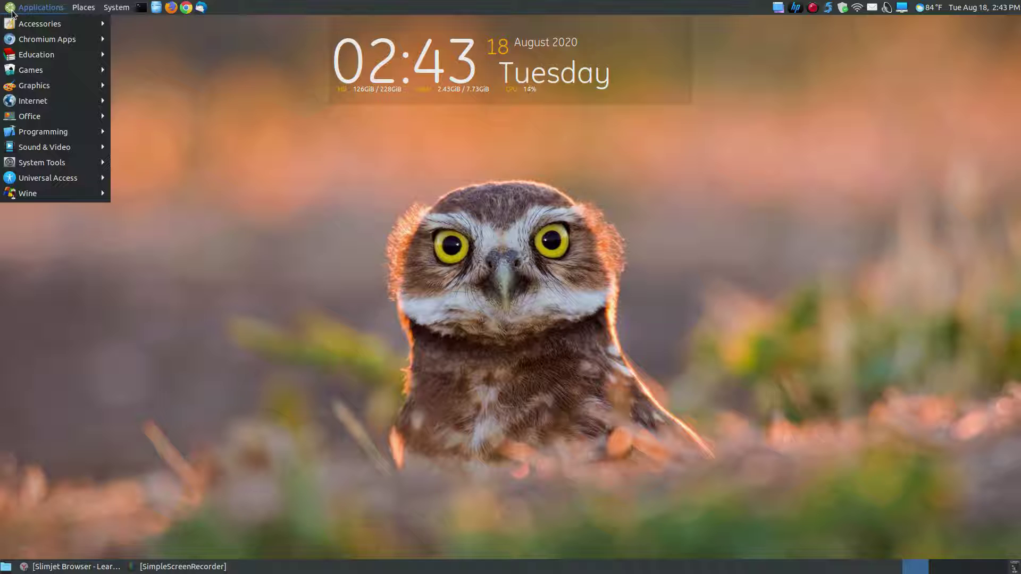
Look up FlashPeak Slimjet among the installed Internet applications, and switch to the Slimjet Browser article open in Yandex Browser.
mouse_move(32, 101)
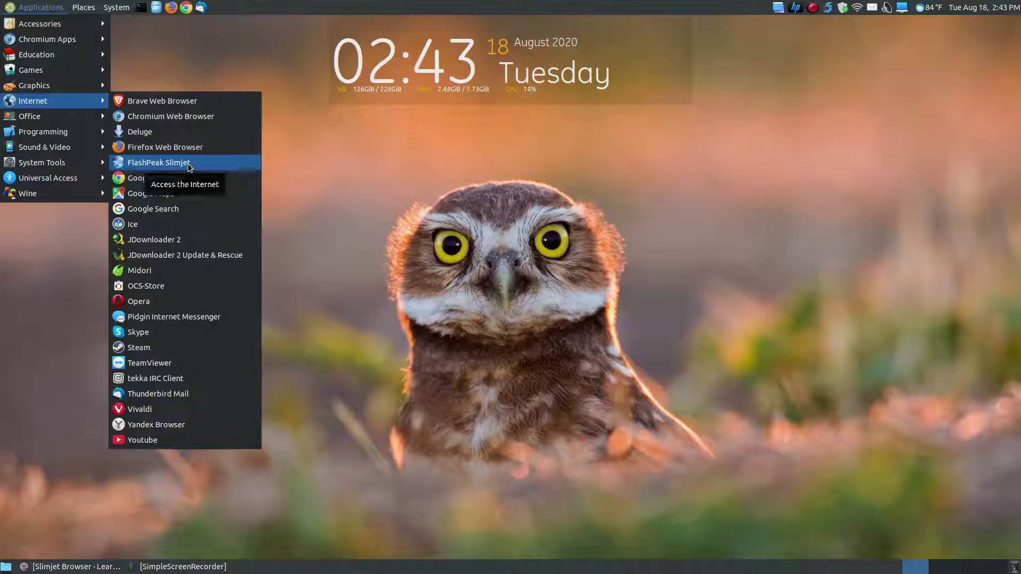
left_click(396, 203)
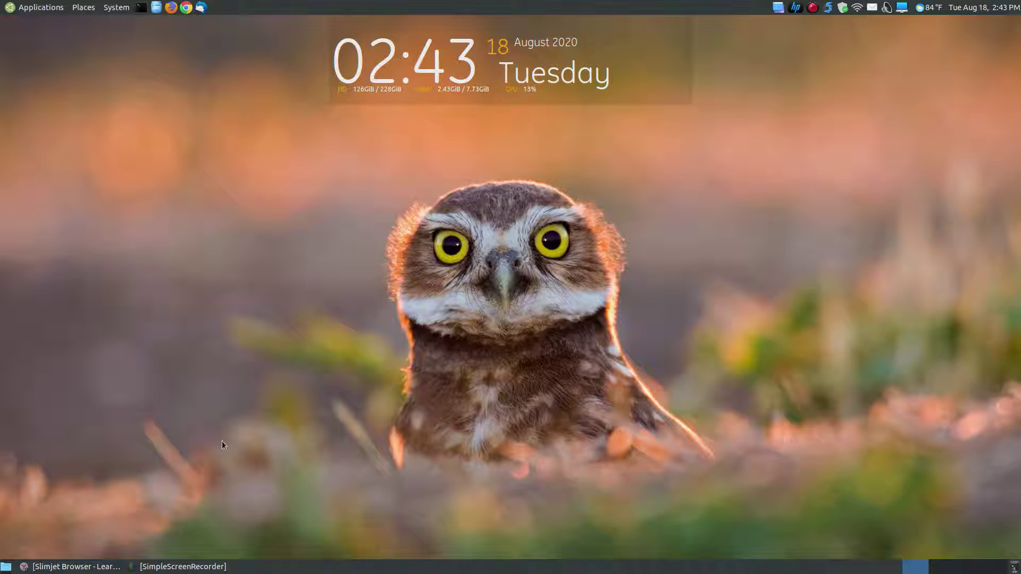
left_click(75, 567)
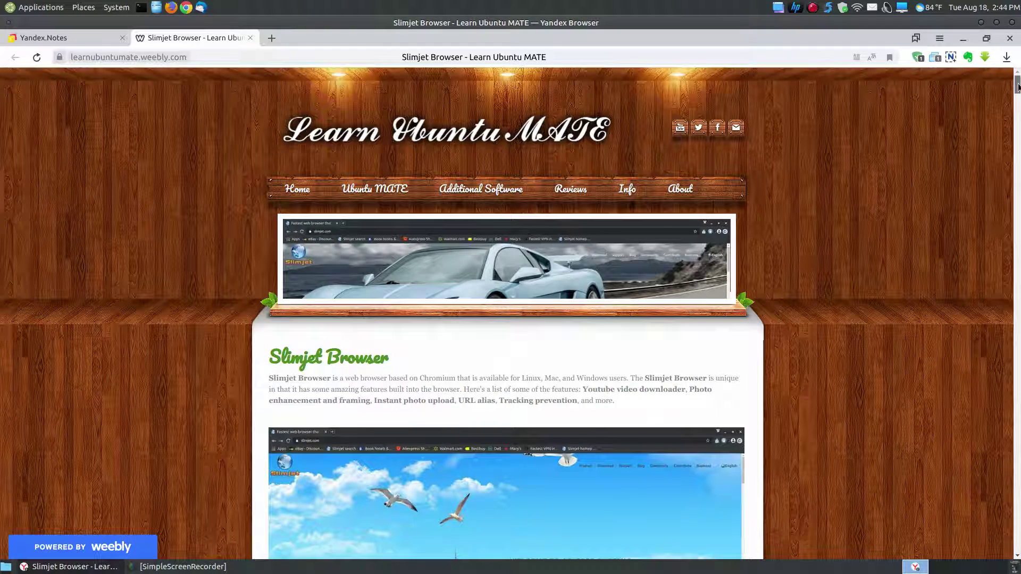
Read the article's introduction to Slimjet Browser, from the feature list to the start of the installation section.
scroll(1017, 87, "down", 4)
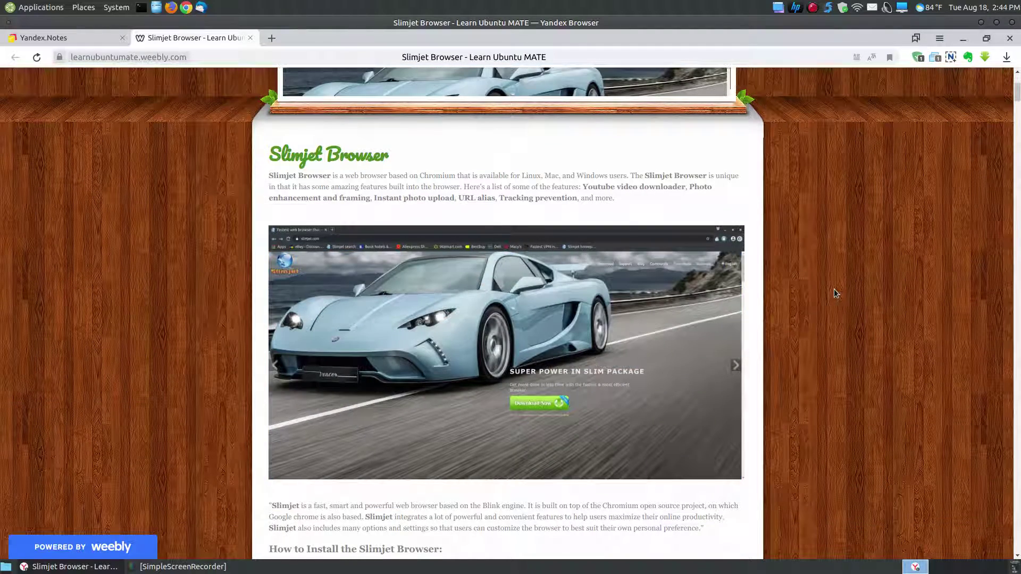
scroll(834, 289, "down", 1)
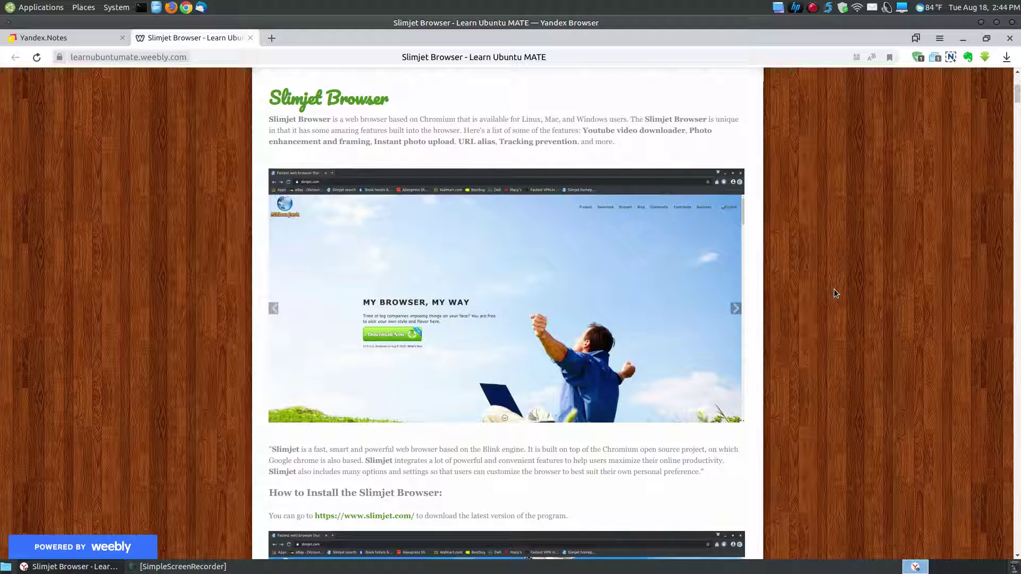
scroll(834, 289, "down", 1)
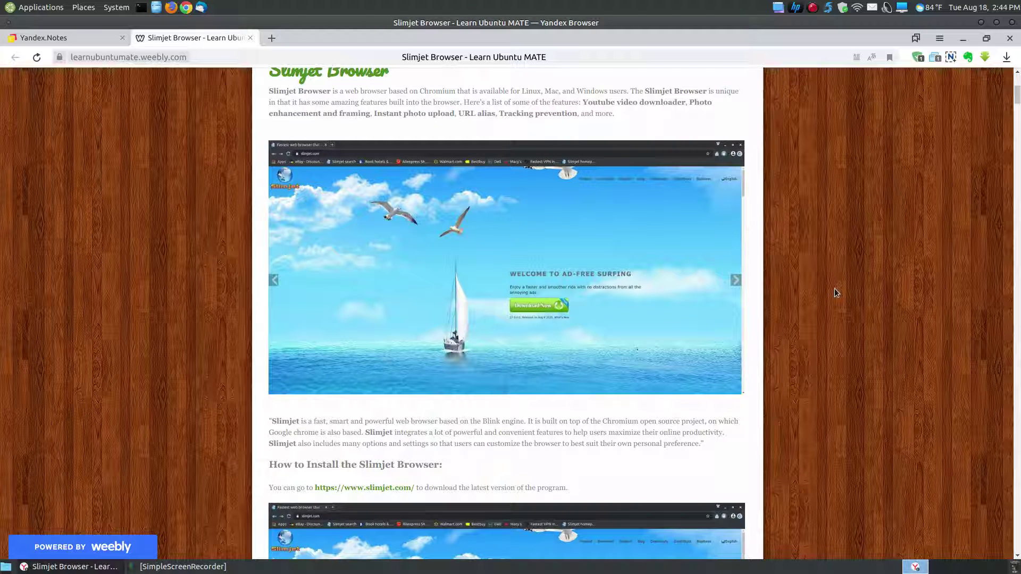
scroll(834, 288, "up", 1)
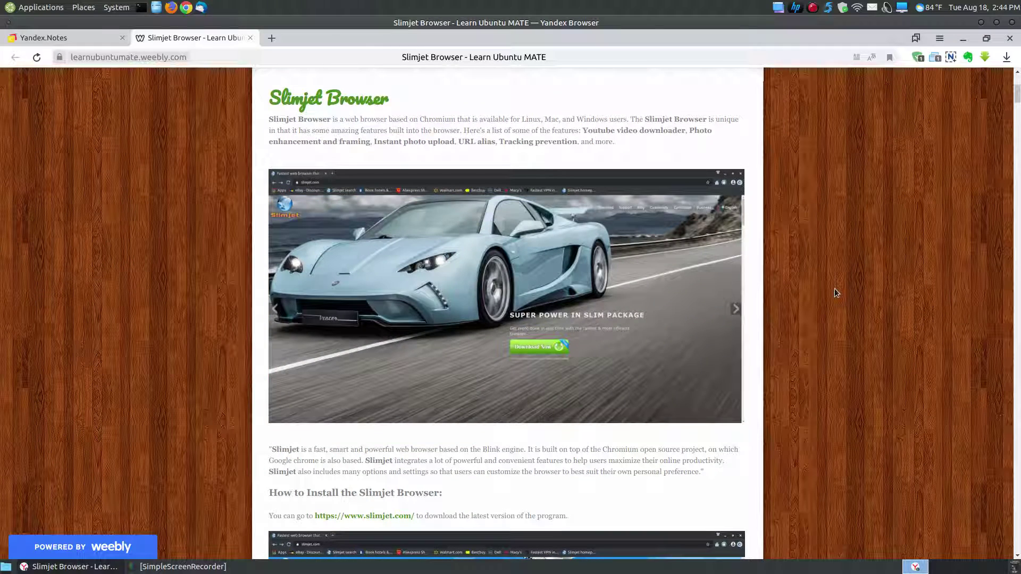
scroll(838, 277, "down", 1)
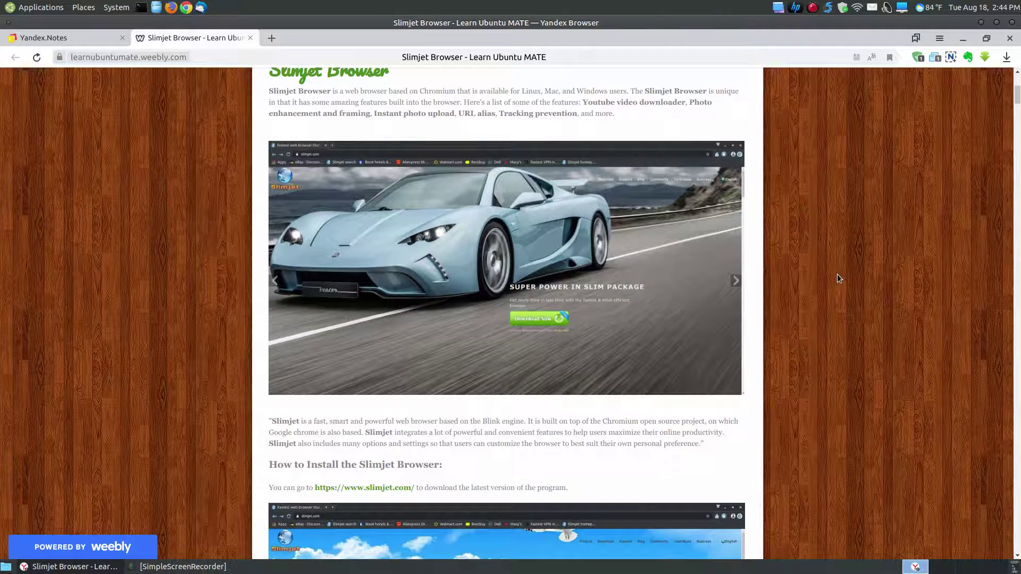
scroll(837, 273, "down", 7)
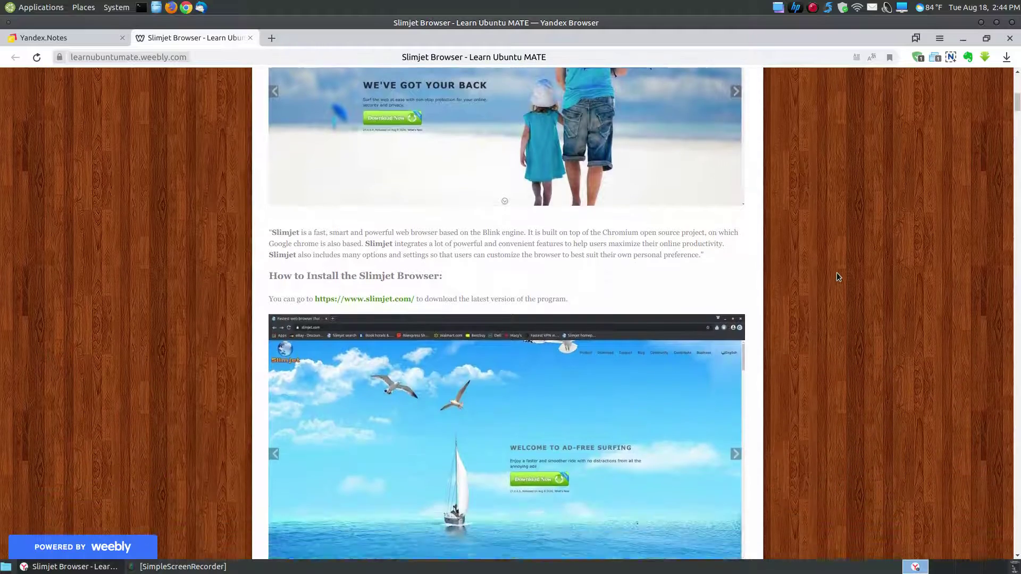
scroll(837, 277, "down", 5)
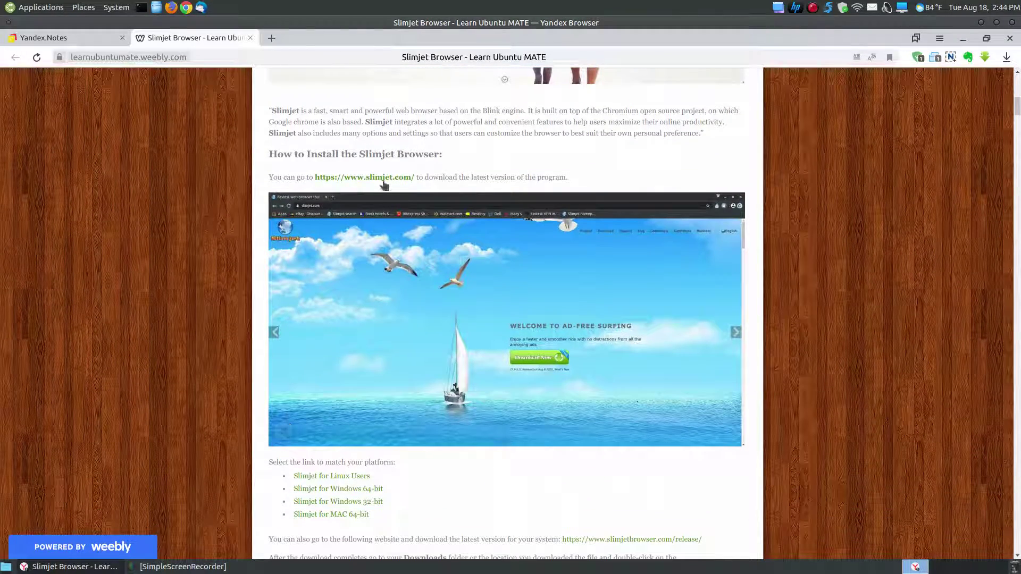
View the official slimjet.com download page from the installation section, and close it to return to the article.
left_click(382, 179)
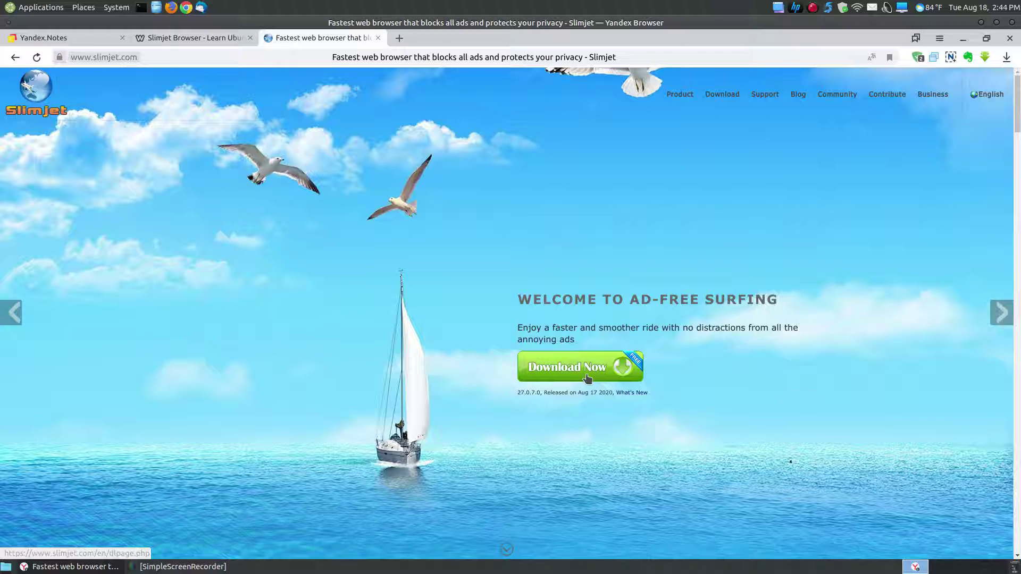
left_click(379, 37)
scroll(816, 298, "down", 2)
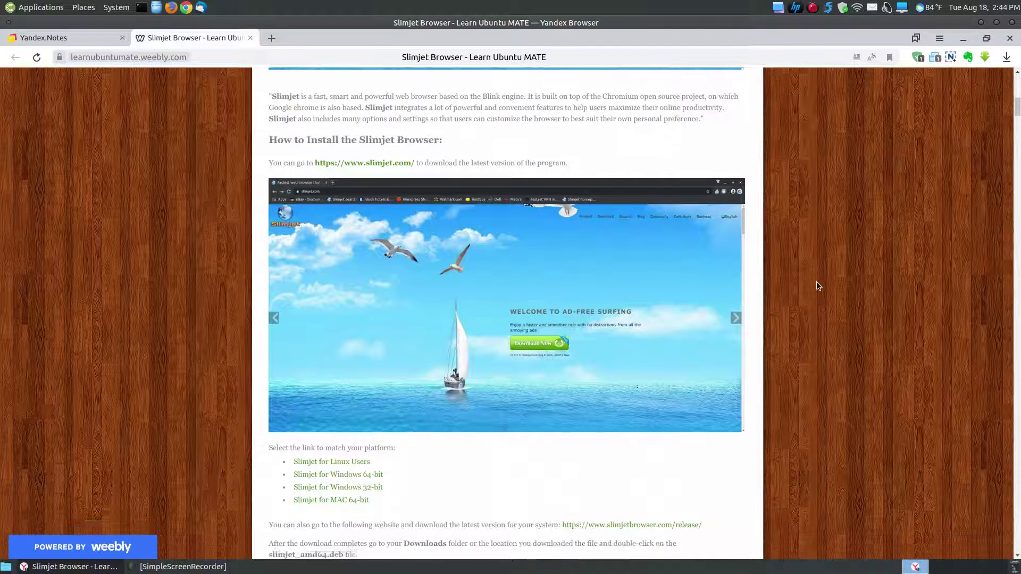
View the slimjetbrowser.com/release file index, allowing its popup request, and close it to return to the article.
scroll(368, 282, "down", 1)
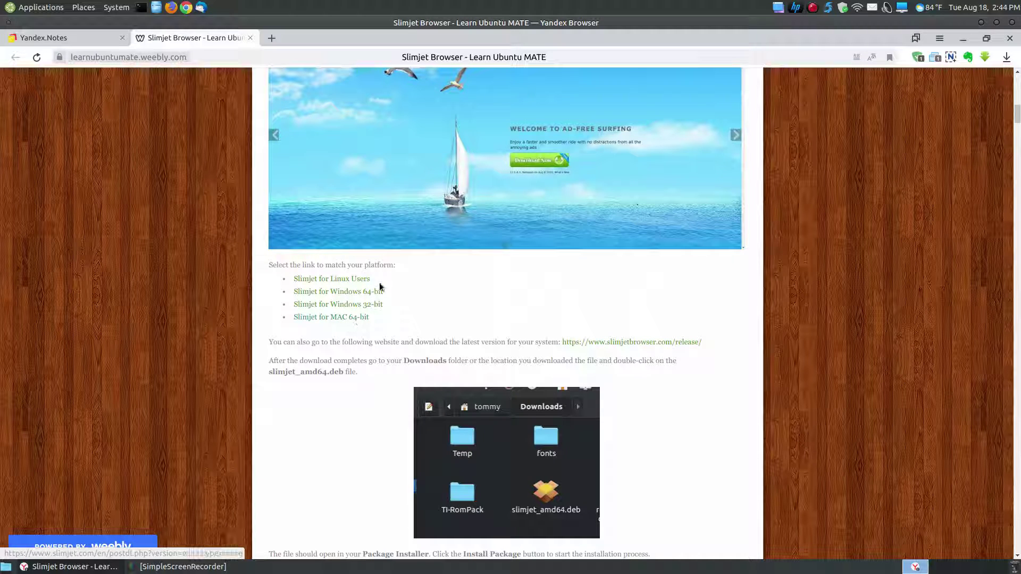
left_click(669, 347)
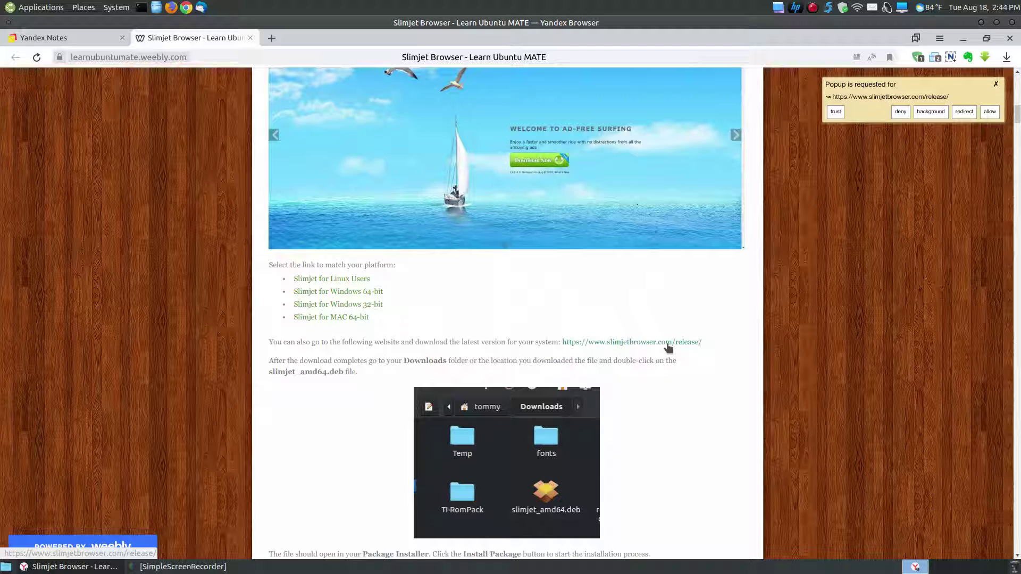
left_click(988, 112)
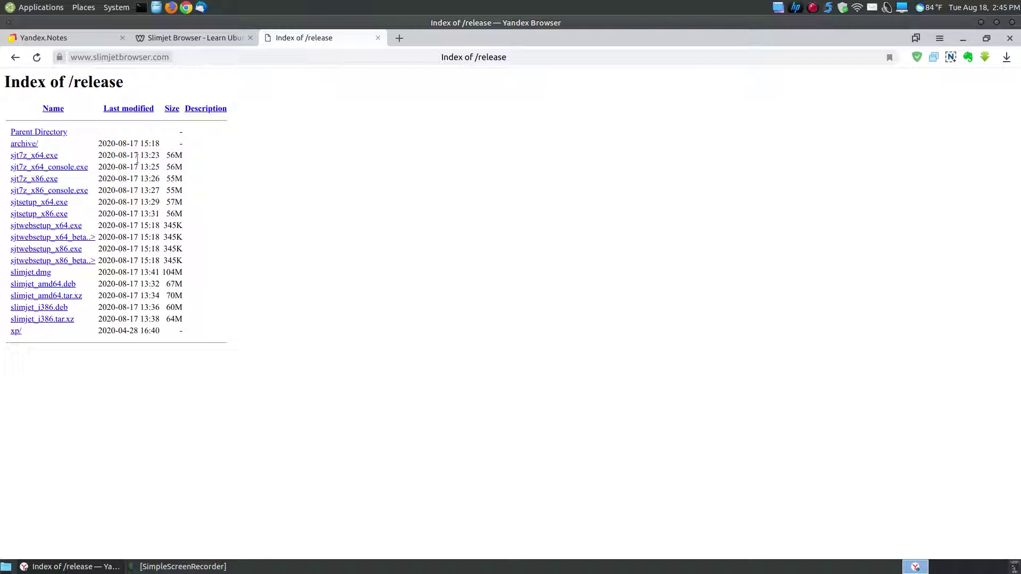
left_click(378, 38)
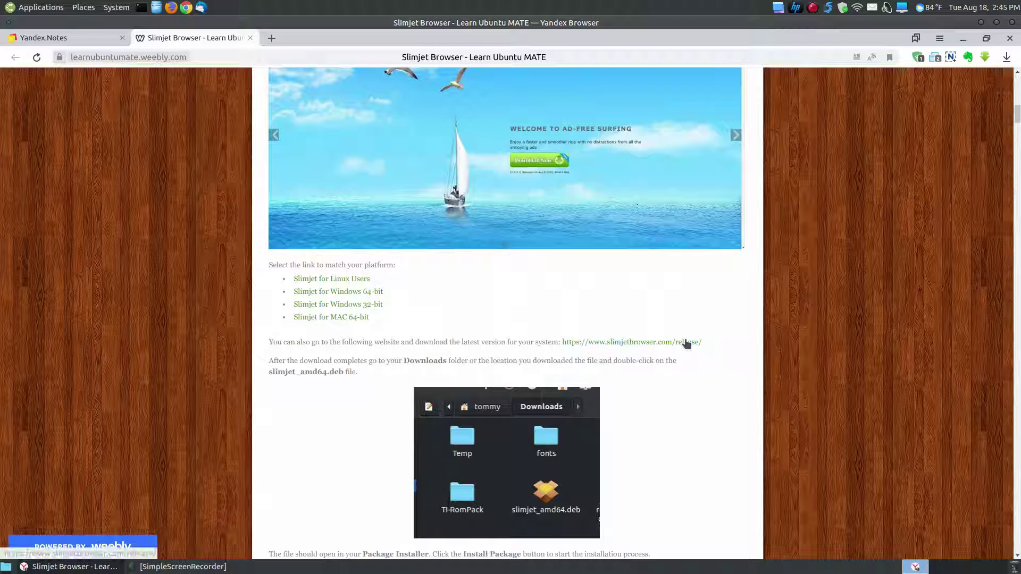
Review the instructions for installing slimjet_amd64.deb with the Package Installer, including the authentication stage and the Reinstall and Remove Package buttons.
scroll(699, 349, "down", 2)
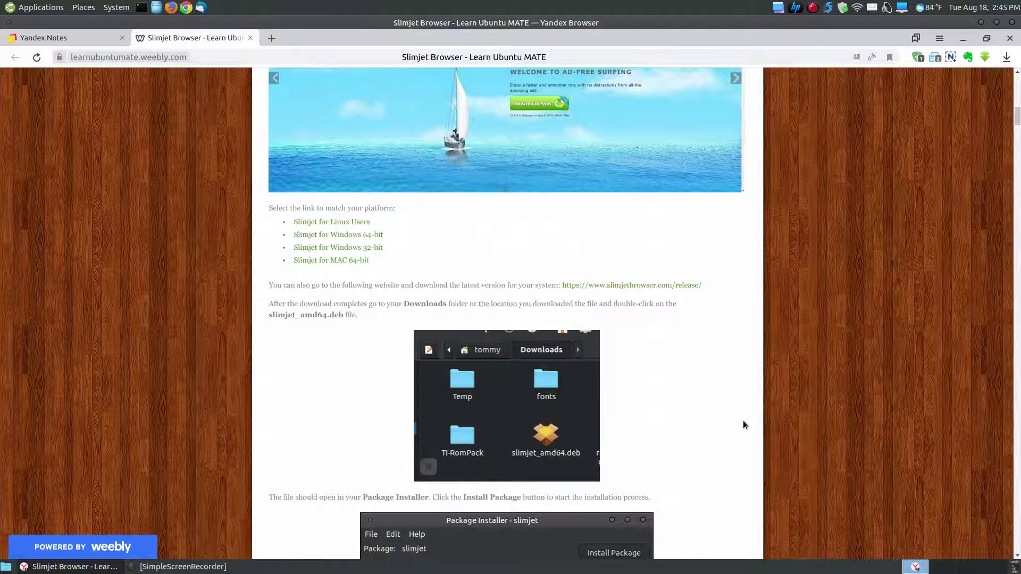
scroll(752, 401, "down", 1)
scroll(752, 401, "down", 3)
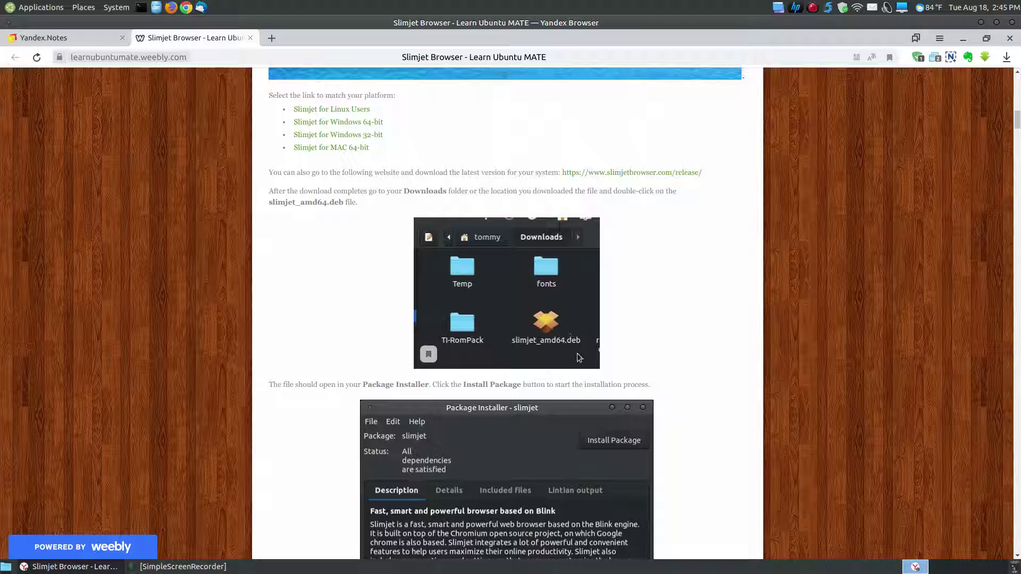
scroll(665, 351, "down", 3)
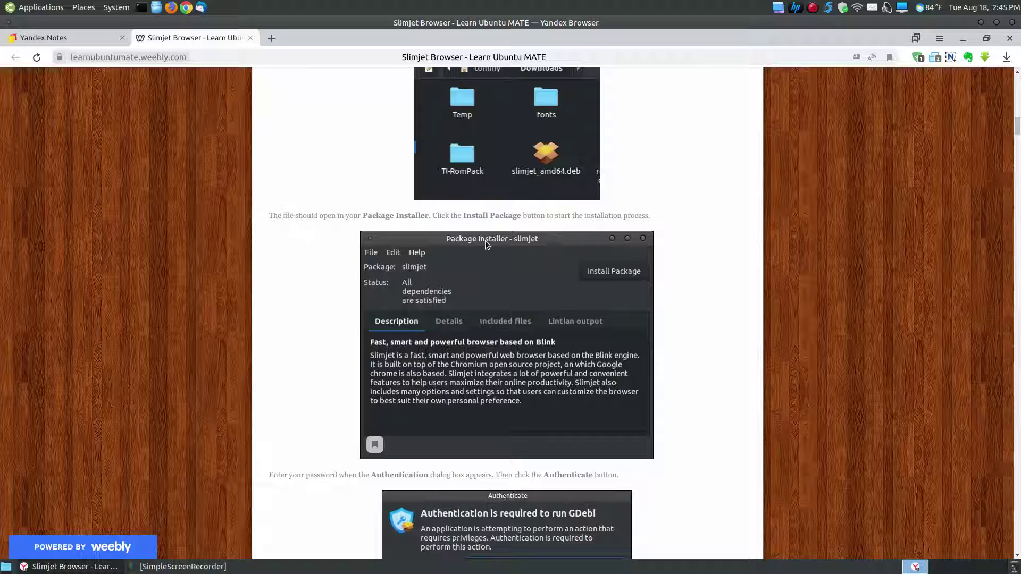
scroll(637, 289, "down", 5)
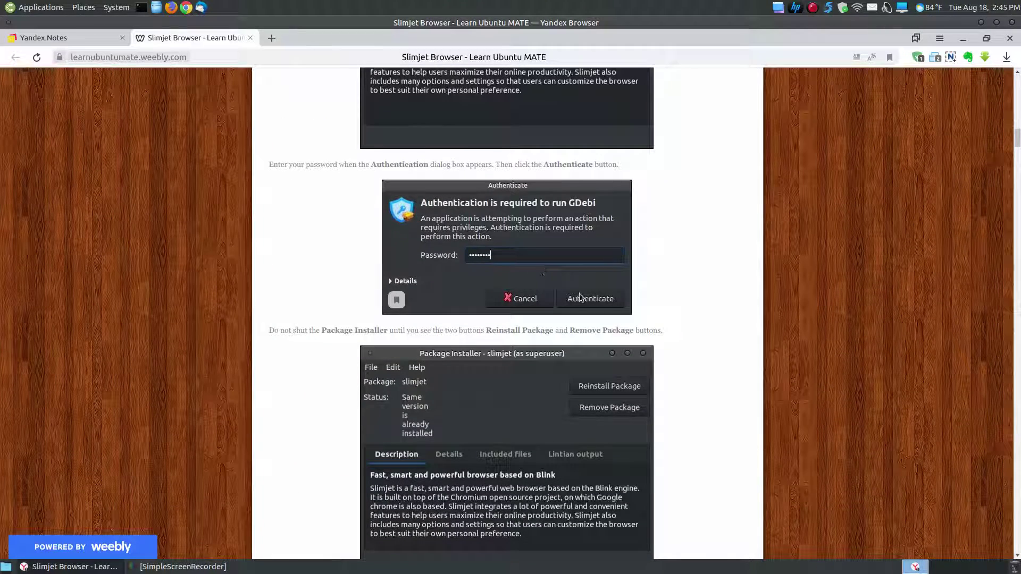
scroll(710, 375, "down", 2)
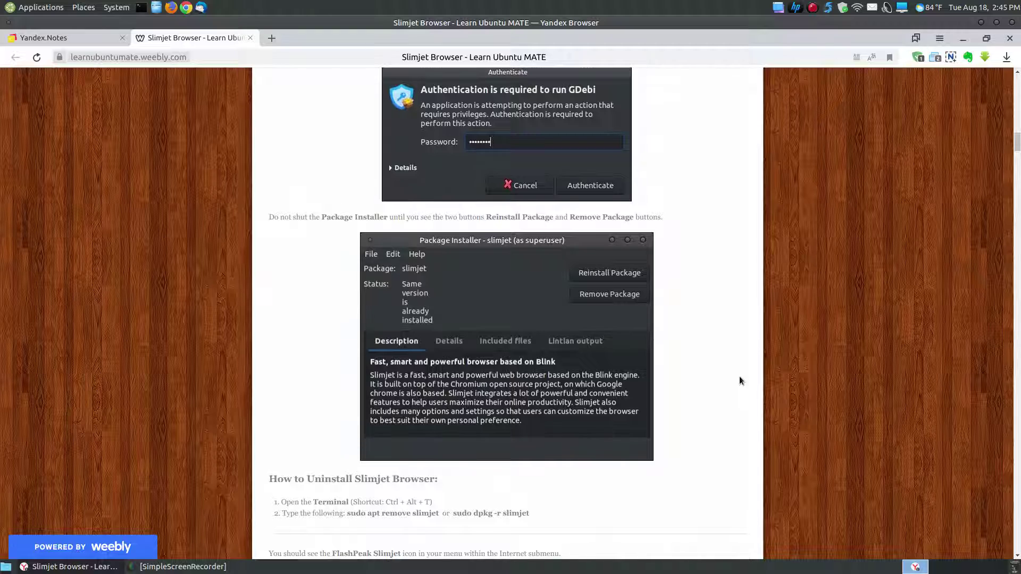
Read the uninstall section, highlighting the command "sudo apt remove slimjet" and clearing the selection.
scroll(739, 378, "down", 5)
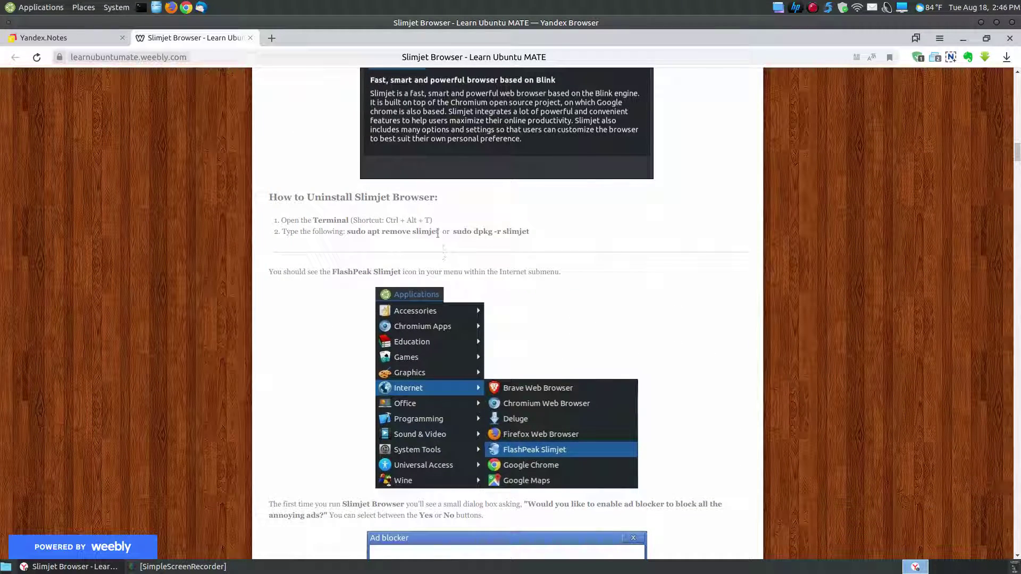
left_click_drag(438, 232, 344, 232)
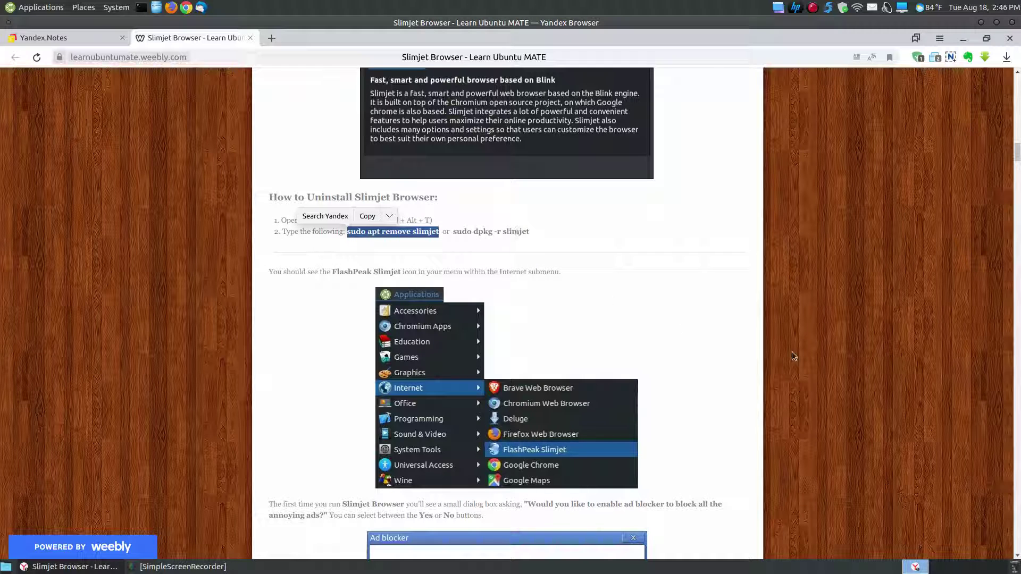
left_click(829, 344)
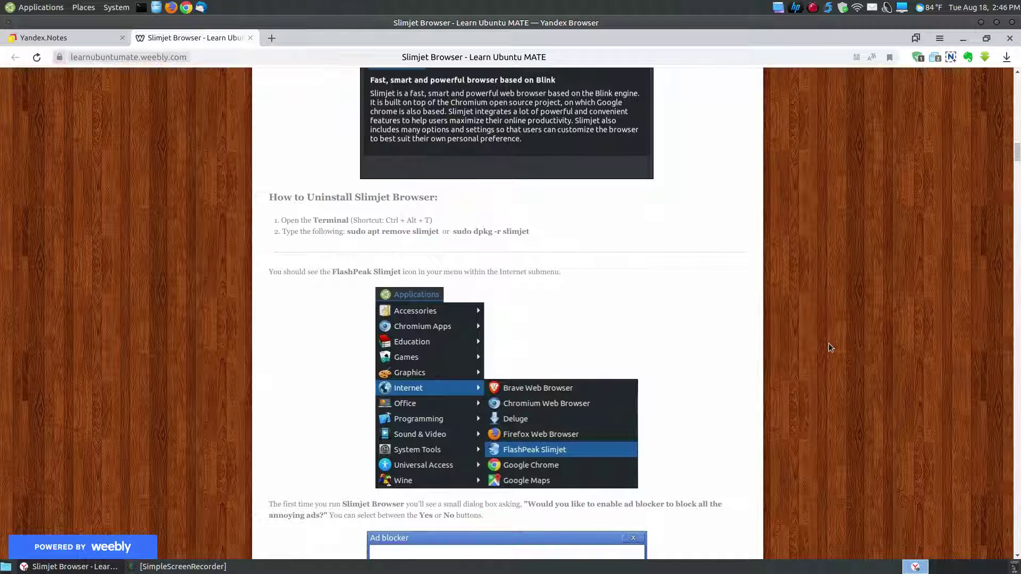
Examine the article's first-launch section, covering Slimjet's place in the Internet submenu and the ad blocker dialog.
scroll(829, 344, "down", 2)
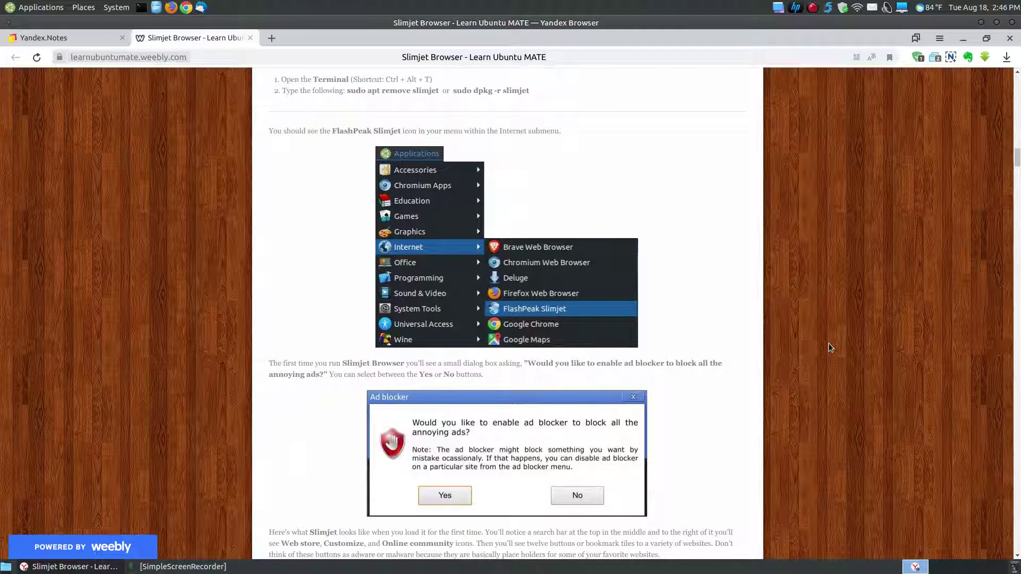
scroll(829, 343, "down", 1)
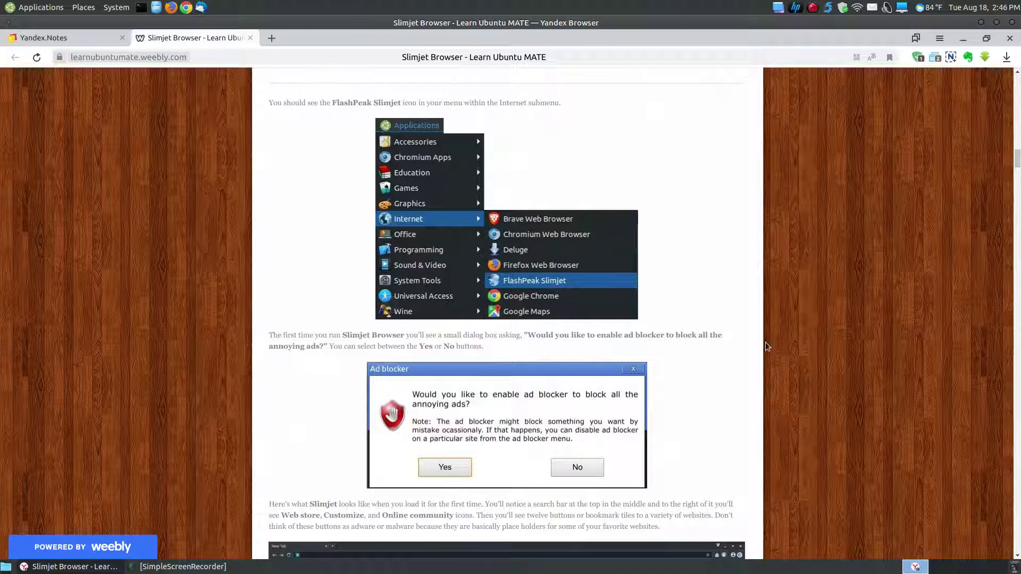
scroll(766, 344, "down", 4)
scroll(765, 342, "down", 3)
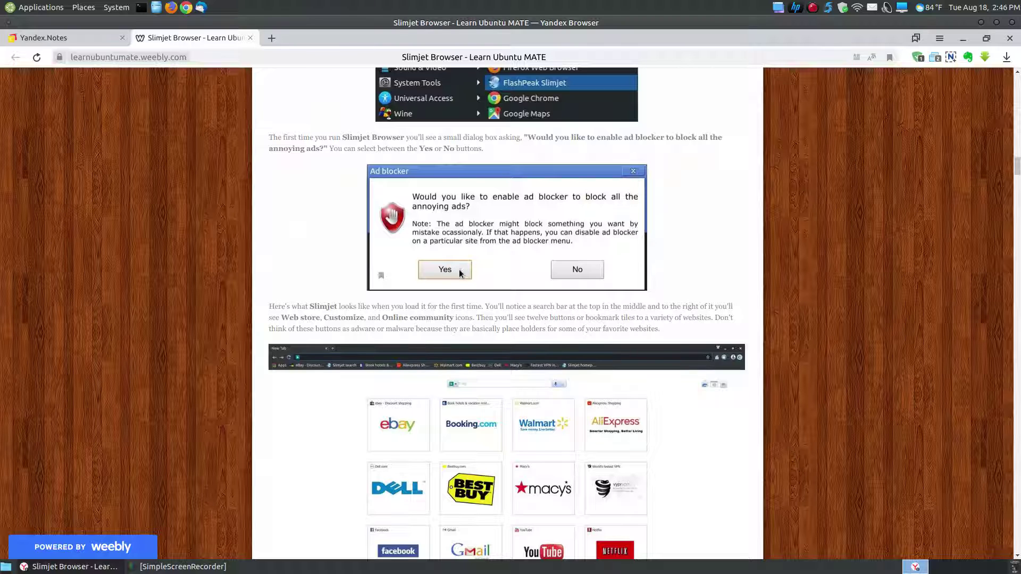
Examine how the new tab page's bookmark tiles are cleared, refreshed and edited, including the Edit URL dialog options.
scroll(802, 358, "down", 3)
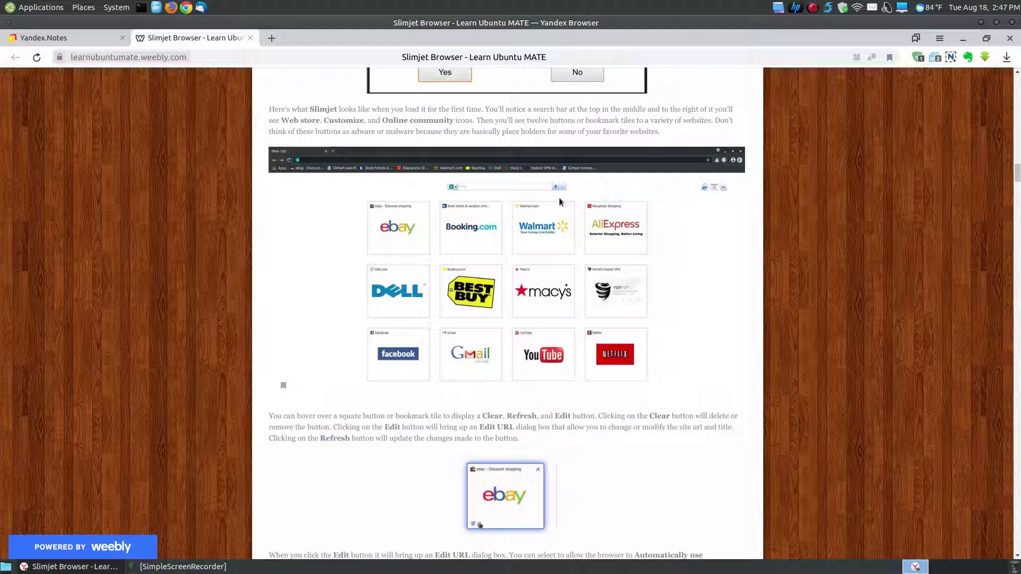
scroll(788, 340, "down", 2)
scroll(788, 345, "down", 8)
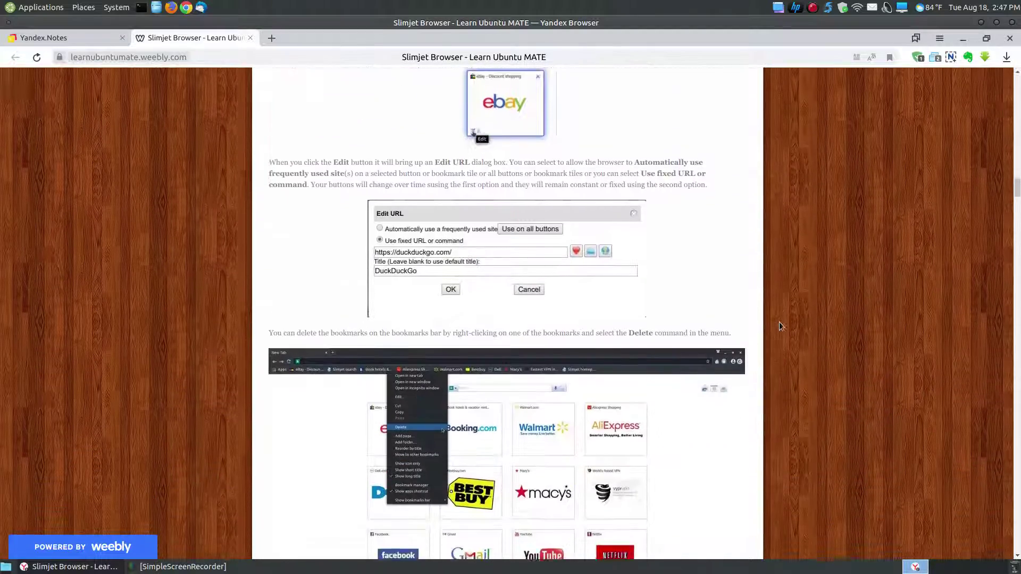
scroll(608, 218, "up", 3)
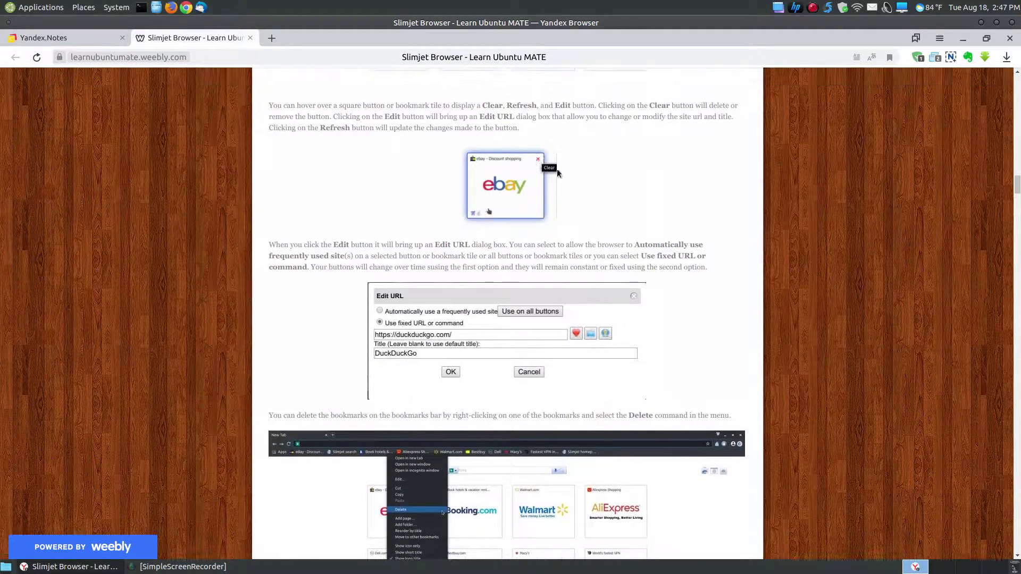
scroll(613, 236, "up", 1)
scroll(613, 236, "up", 3)
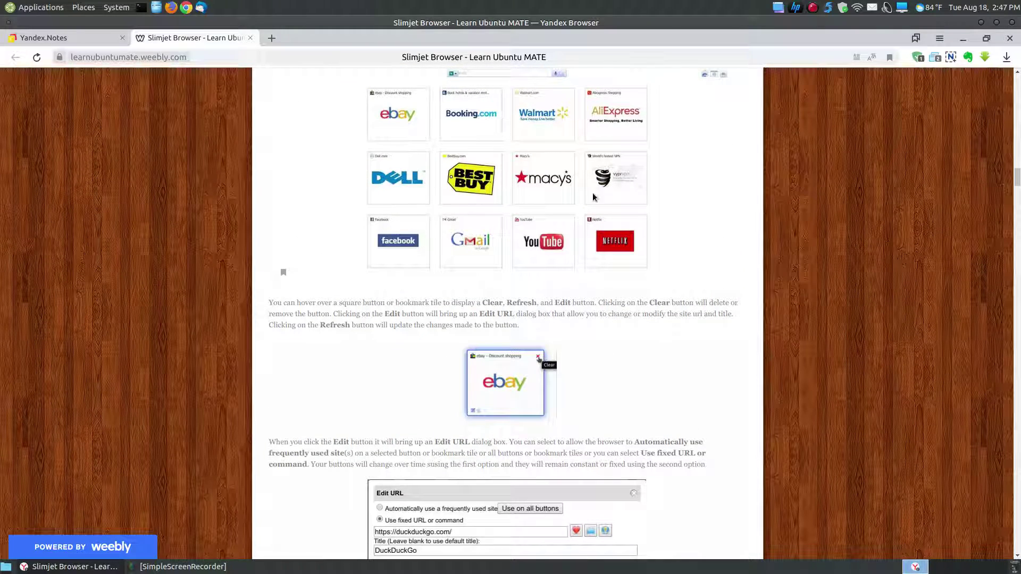
scroll(643, 295, "up", 2)
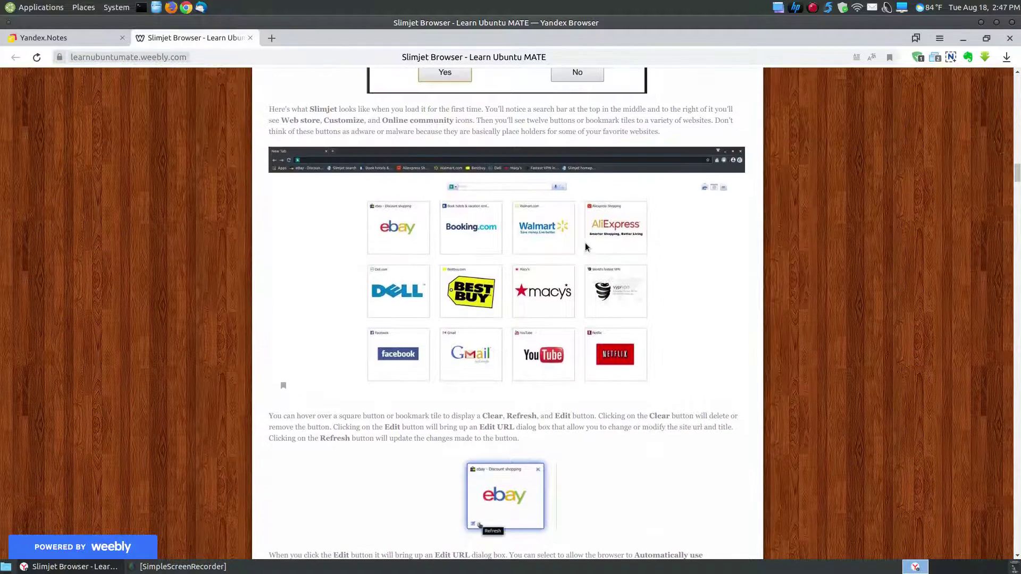
scroll(596, 276, "down", 7)
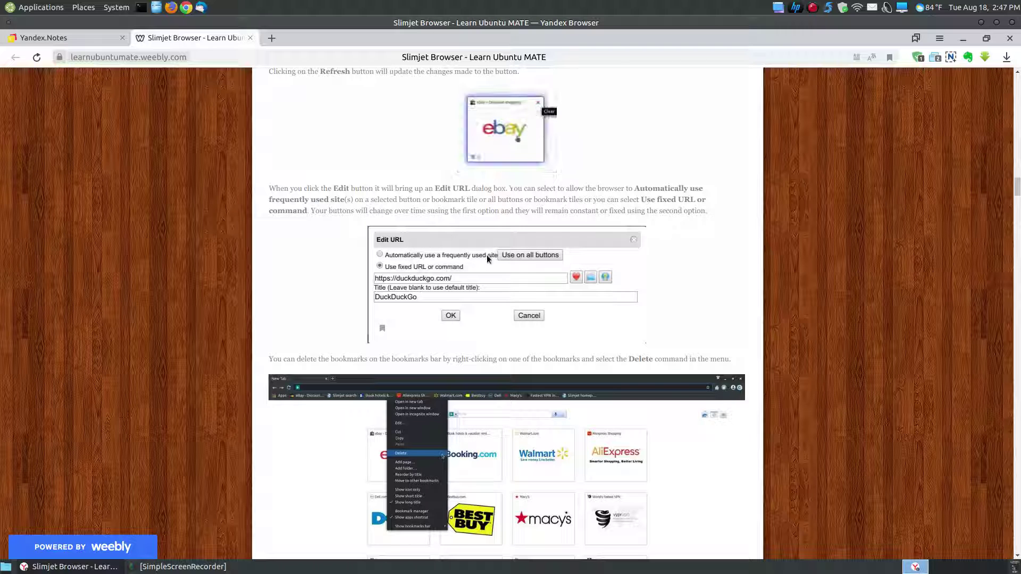
scroll(457, 177, "up", 5)
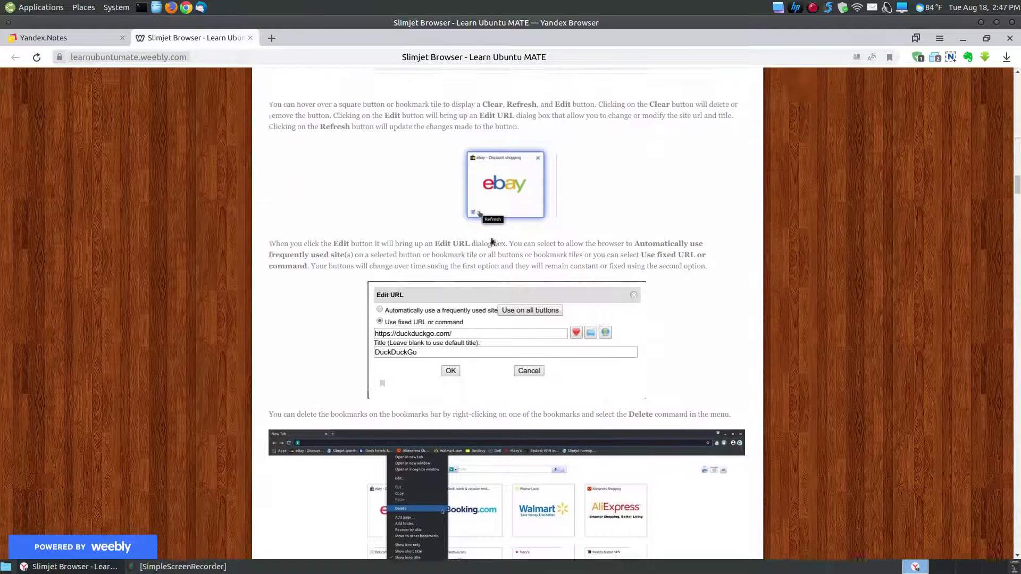
scroll(539, 361, "down", 5)
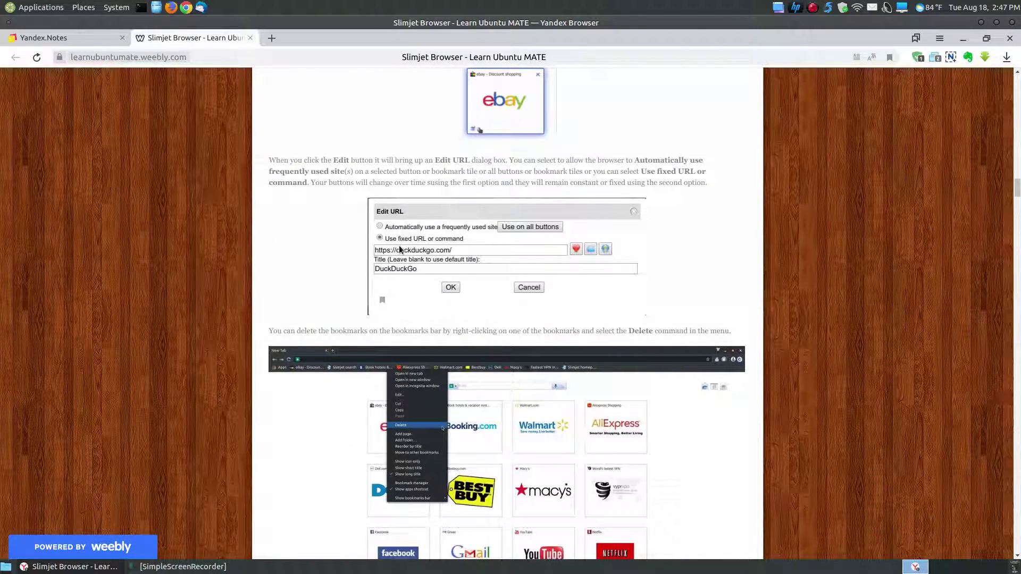
Review the new tab page's bookmark tiles again alongside the Edit URL dialog's fixed URL and title settings.
scroll(608, 351, "up", 8)
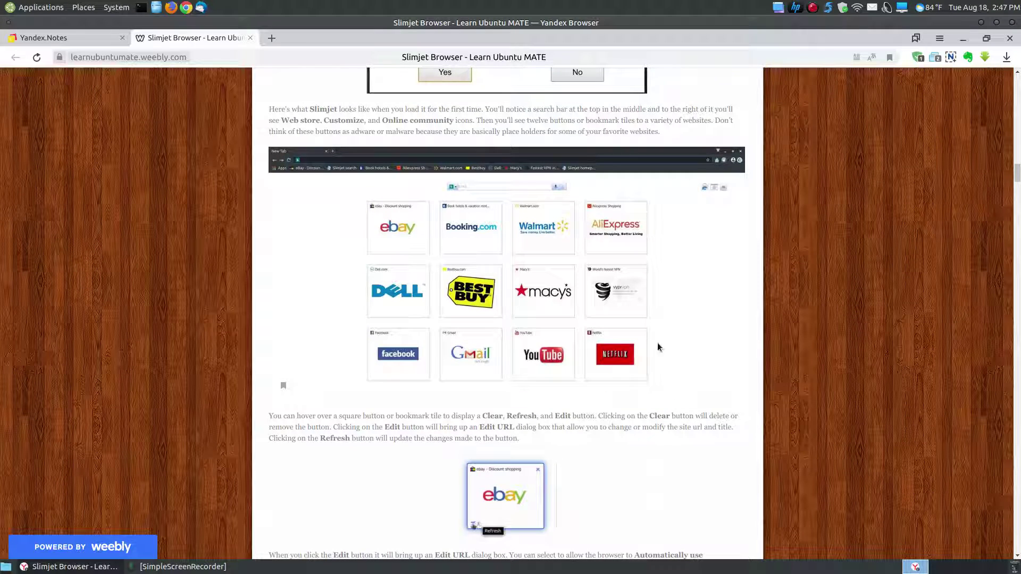
scroll(658, 342, "down", 8)
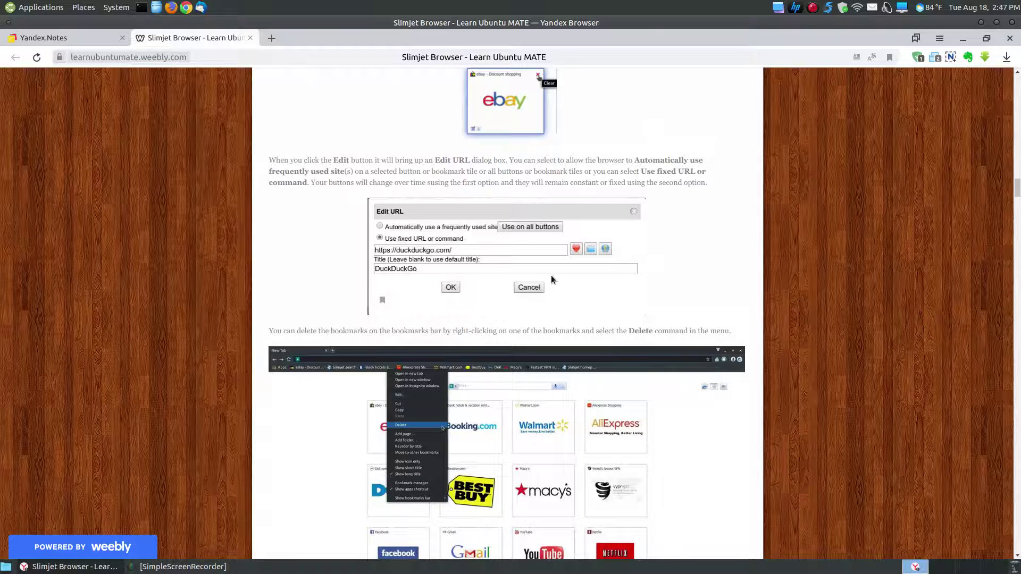
scroll(493, 319, "up", 4)
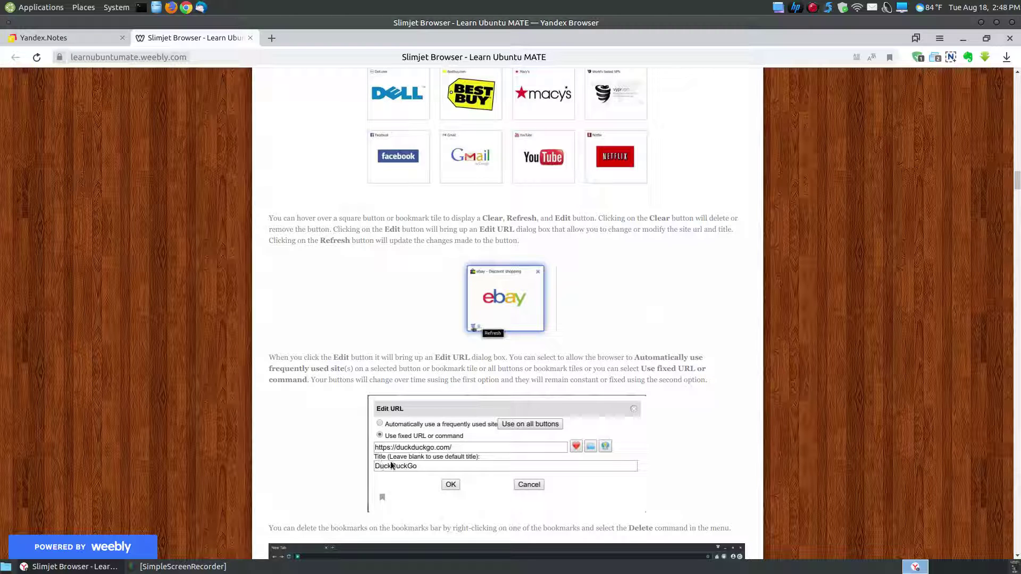
scroll(531, 384, "up", 3)
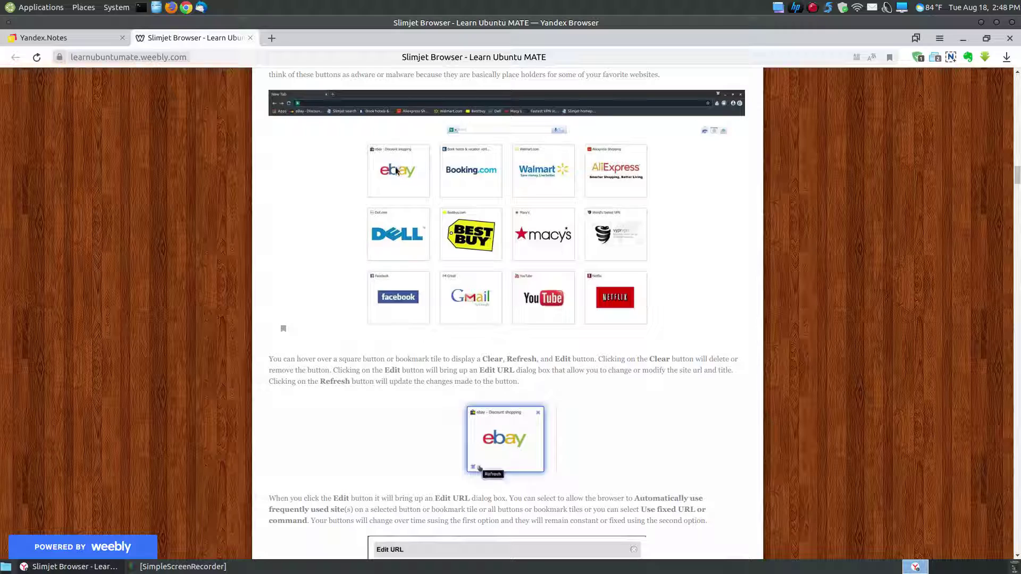
scroll(886, 239, "down", 8)
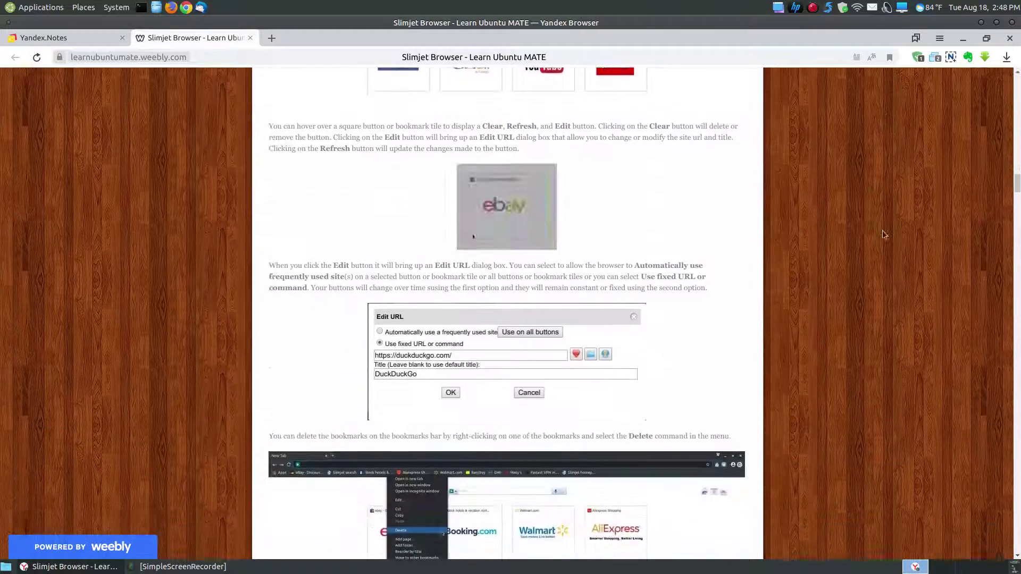
Read about deleting bookmarks from the bookmarks bar and using the Customize Tabs Page dialog, including the customized home screen example.
scroll(883, 235, "down", 4)
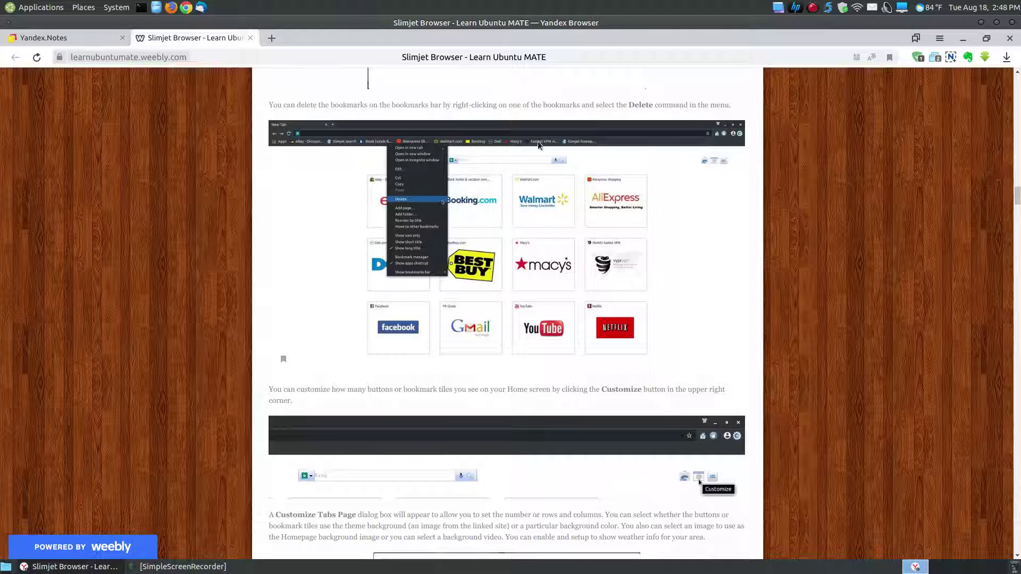
scroll(660, 273, "down", 5)
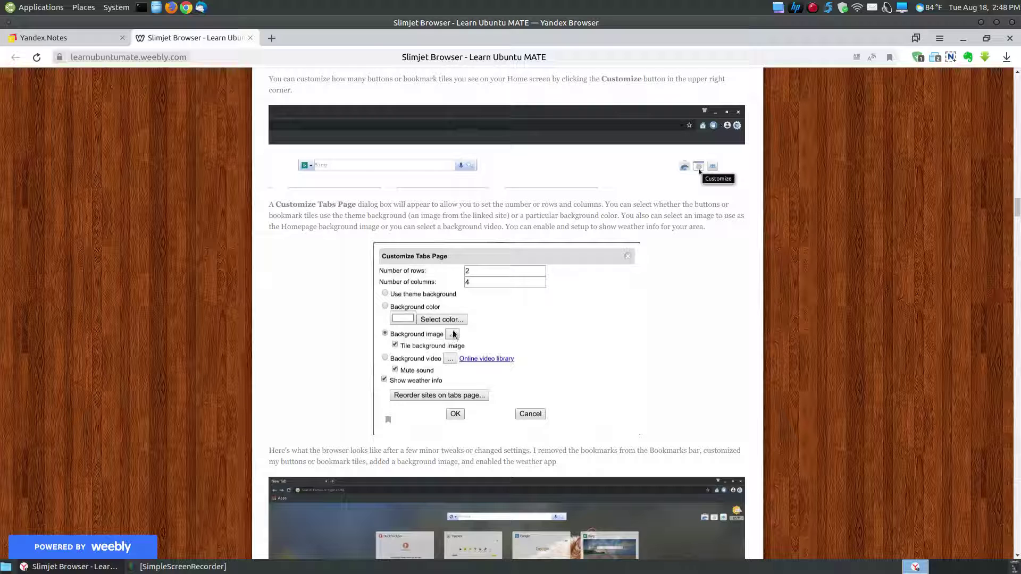
scroll(461, 336, "down", 2)
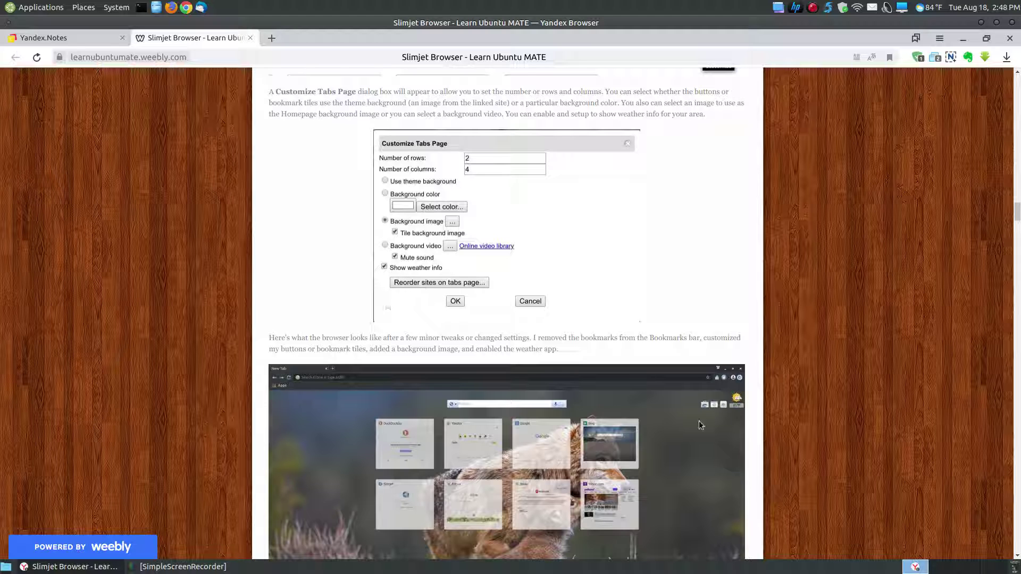
scroll(602, 433, "down", 4)
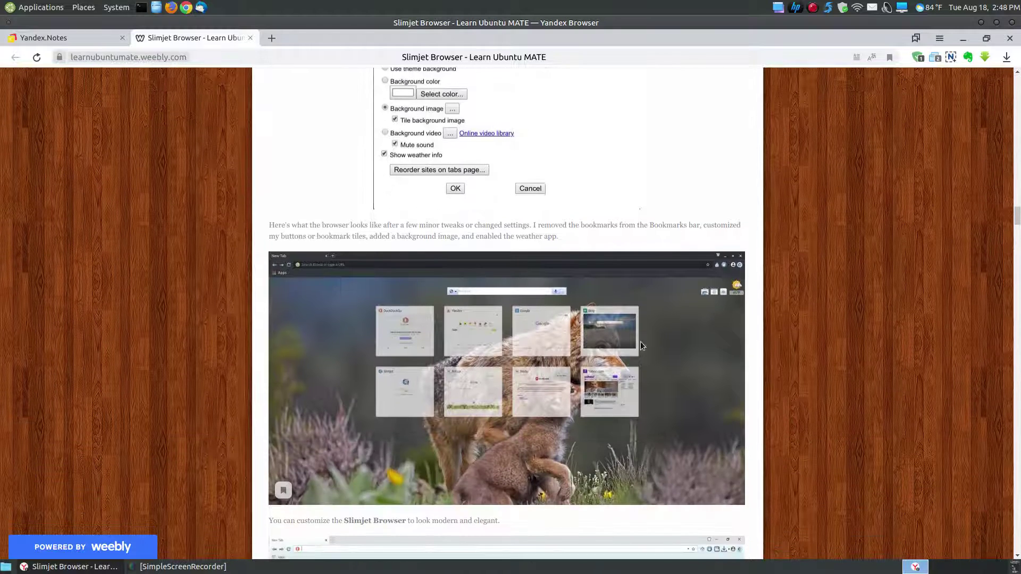
scroll(548, 381, "down", 2)
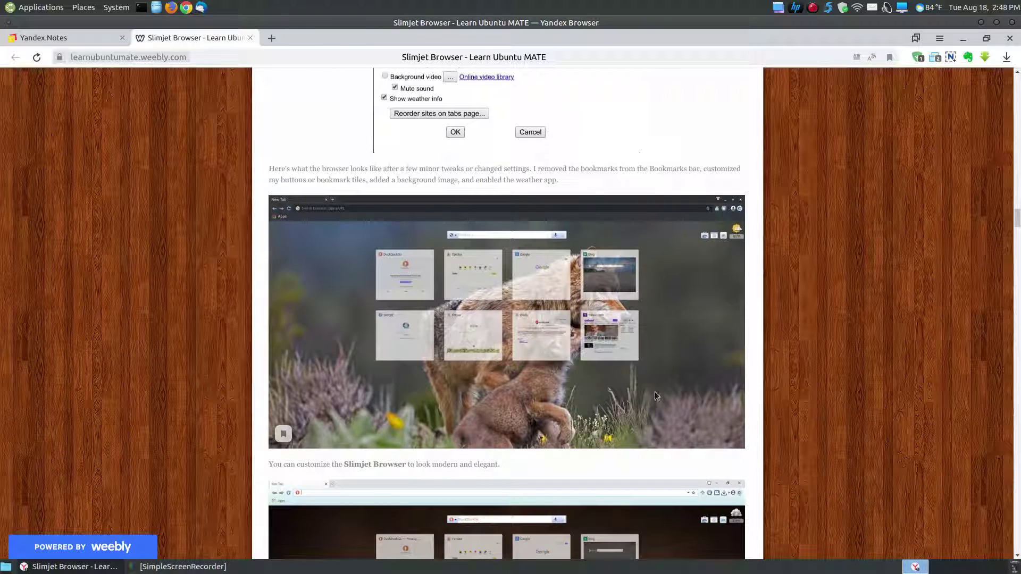
scroll(665, 392, "up", 4)
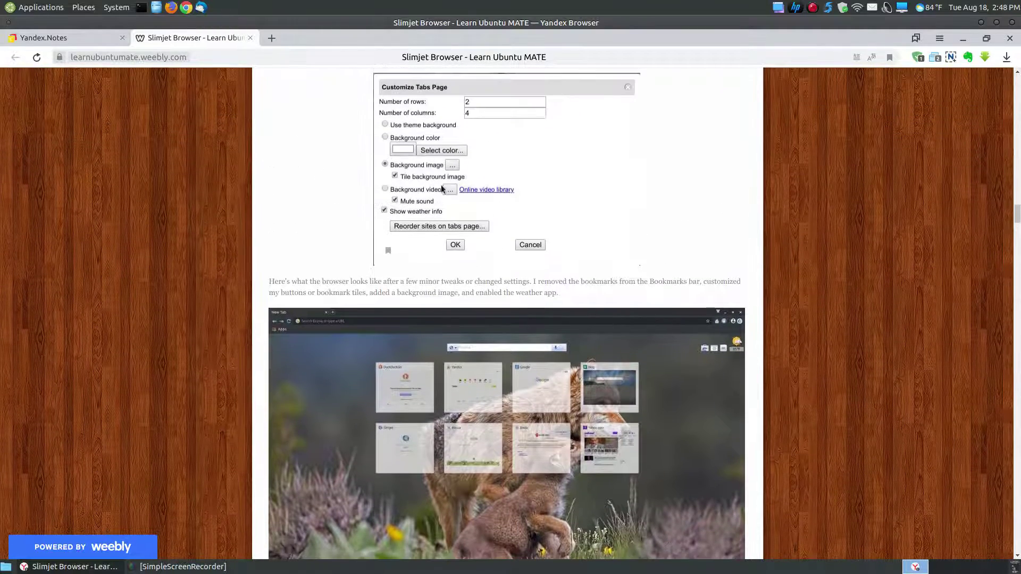
scroll(584, 326, "down", 5)
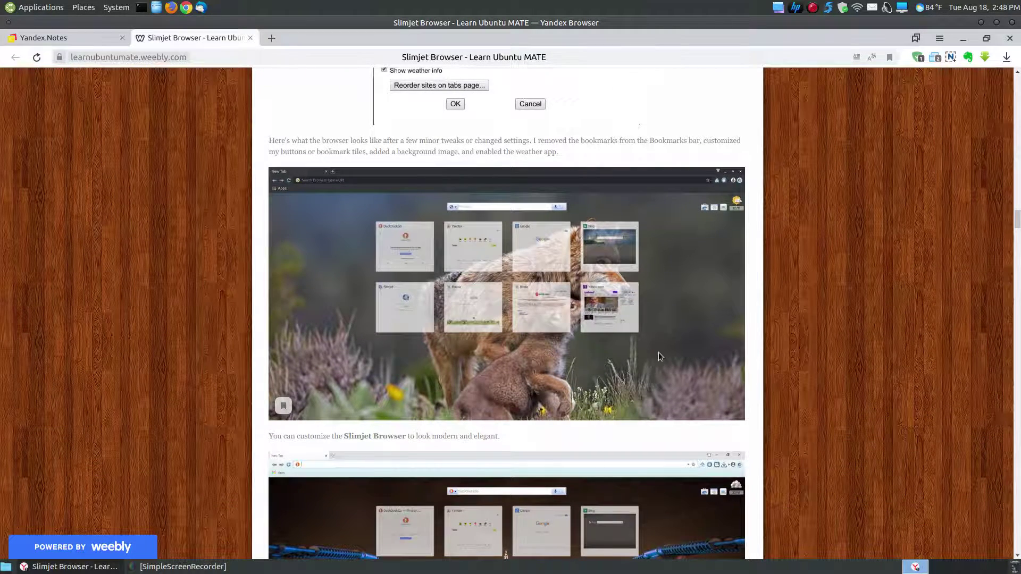
Review the Background Videos for New Tab Page section and the Online video library link in the Customize Tabs Page illustration.
scroll(658, 352, "down", 8)
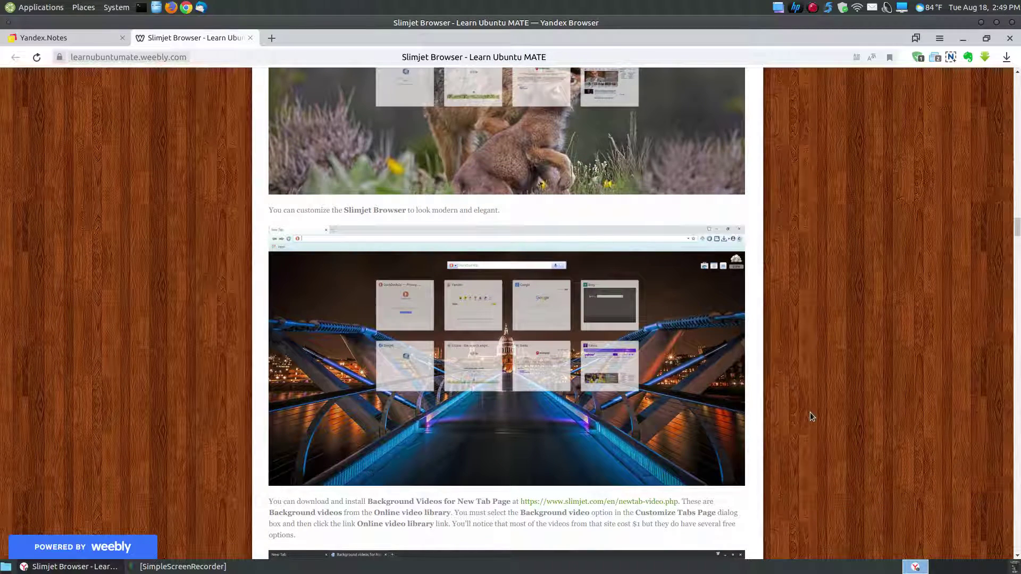
scroll(811, 416, "down", 14)
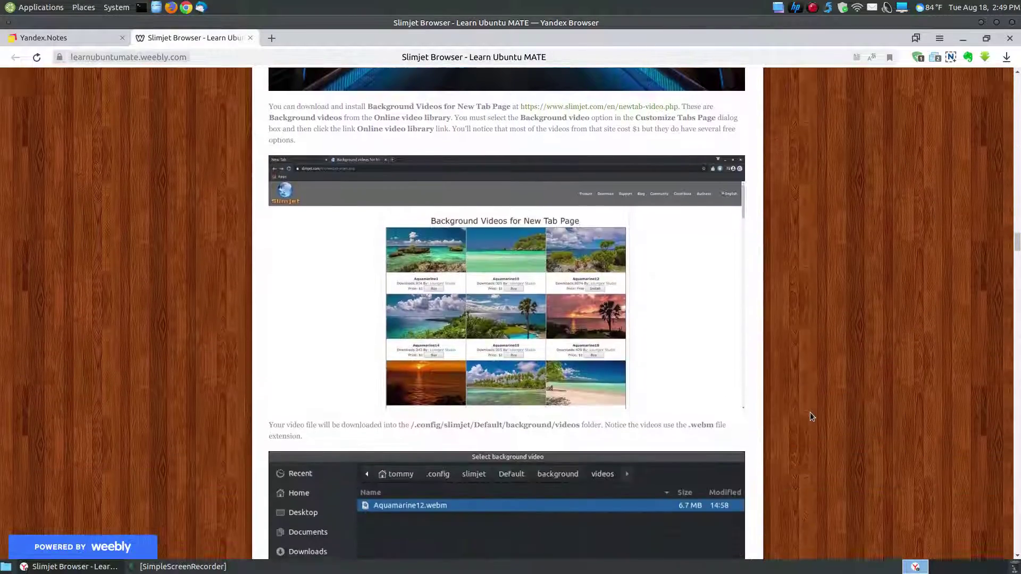
scroll(811, 416, "down", 2)
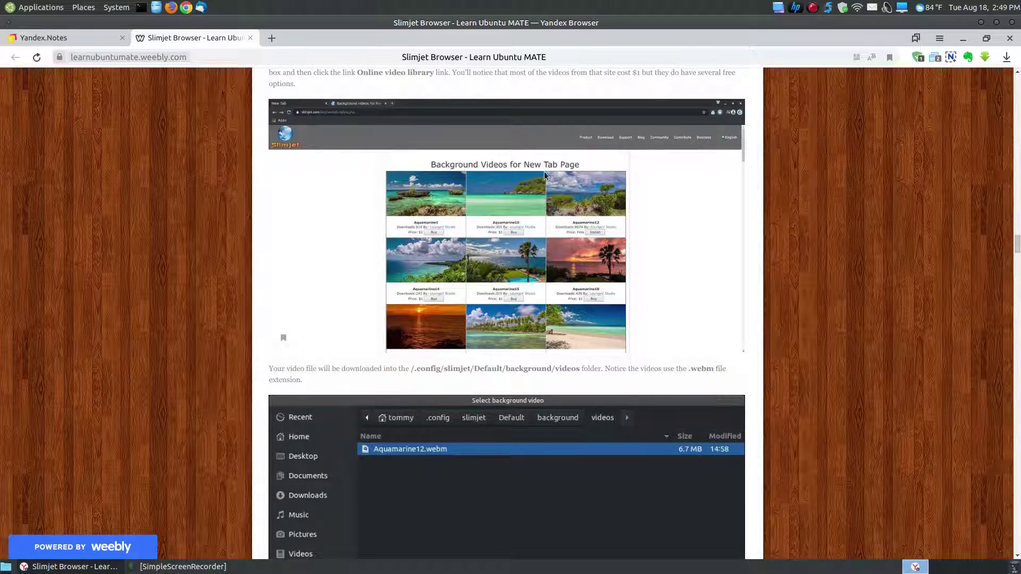
scroll(610, 191, "up", 20)
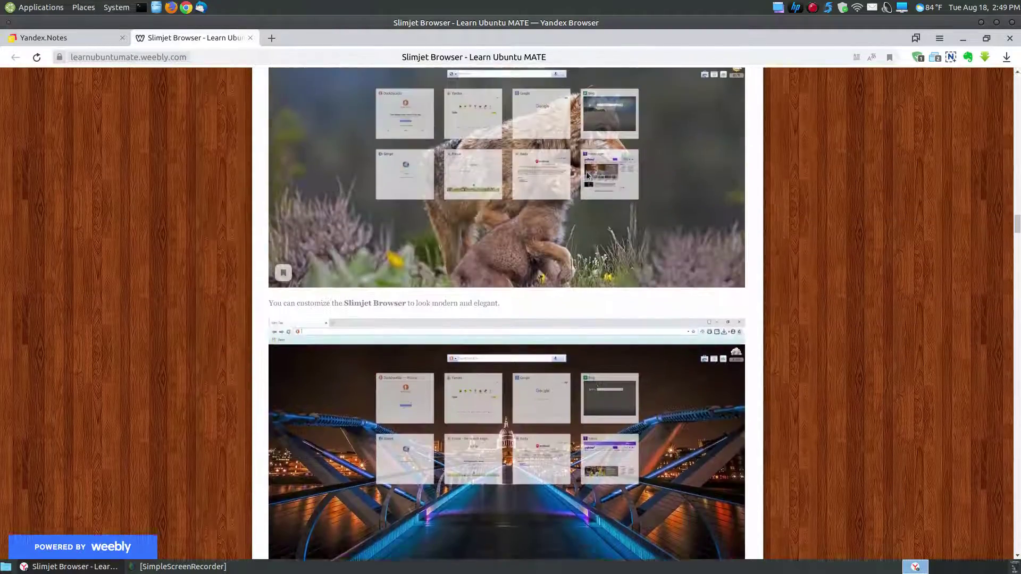
scroll(577, 167, "up", 4)
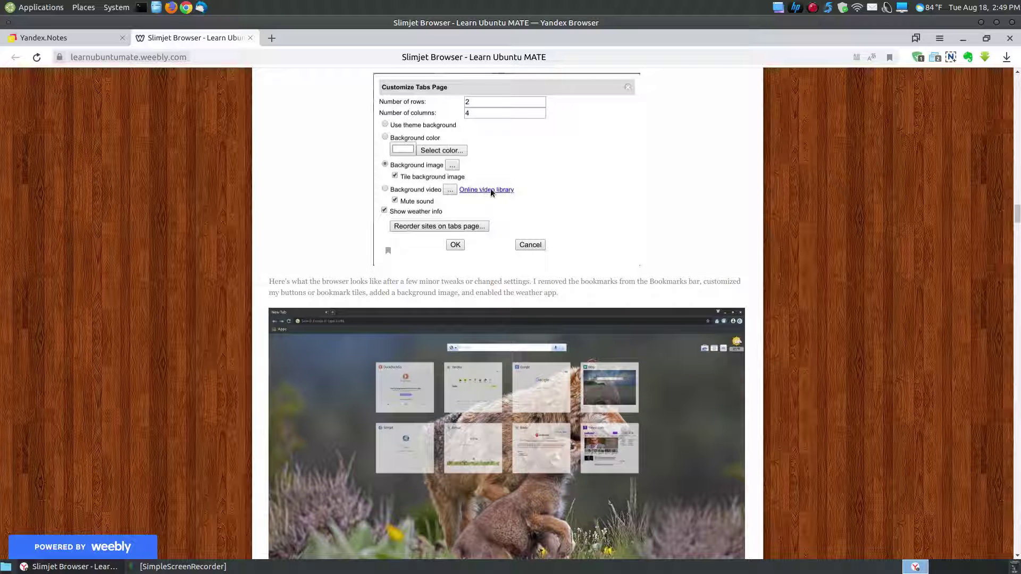
scroll(714, 345, "down", 3)
scroll(714, 345, "down", 15)
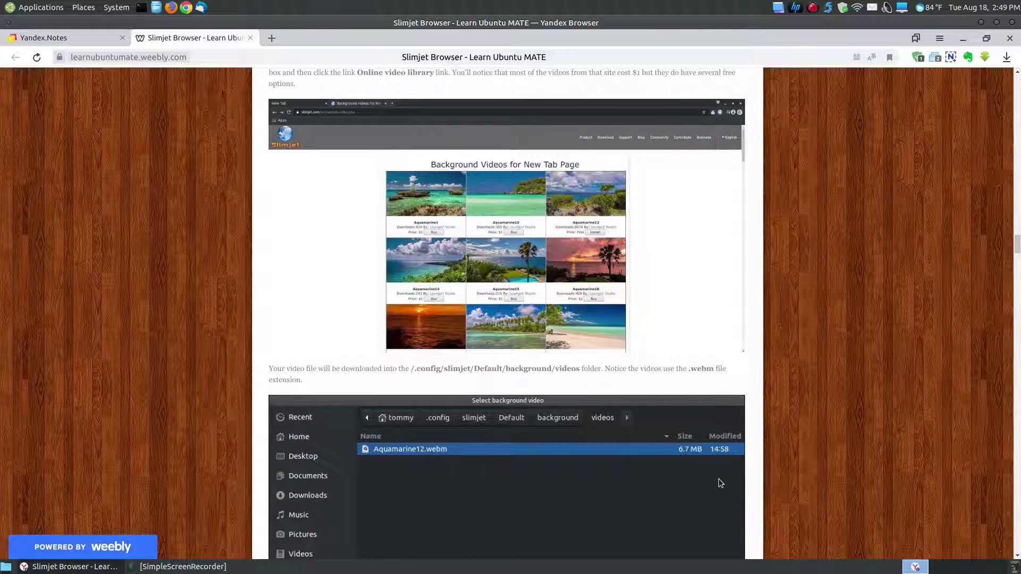
Check the folder and file type for downloaded background videos, and revisit the Background video option in the Customize Tabs Page illustration.
scroll(718, 474, "down", 3)
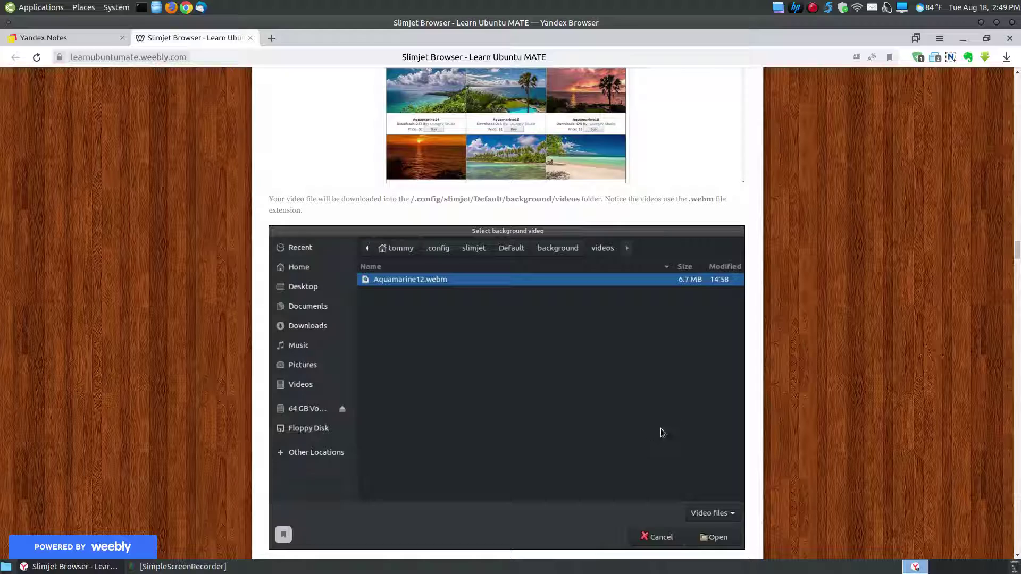
scroll(661, 428, "down", 1)
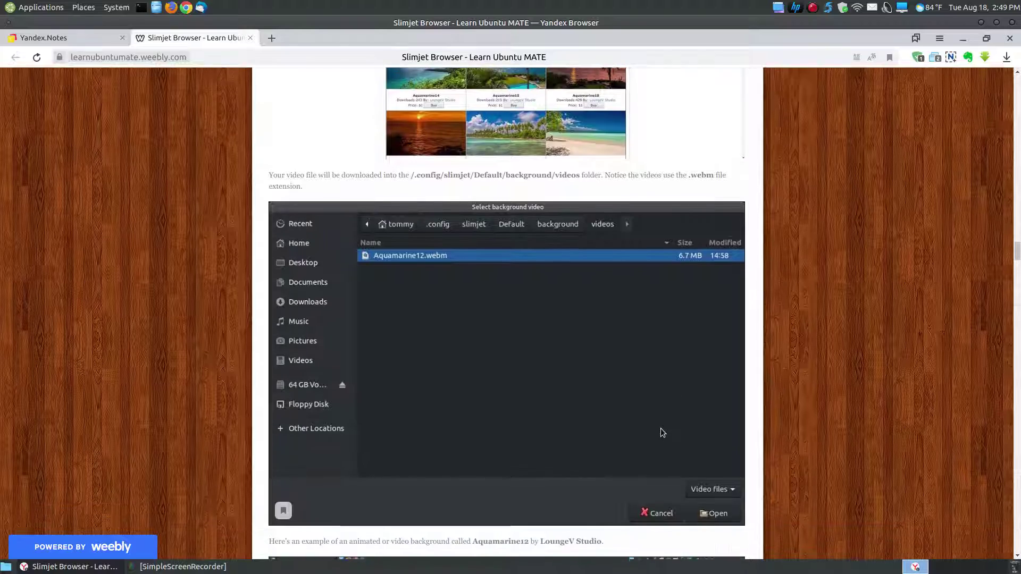
scroll(661, 429, "up", 7)
scroll(654, 428, "up", 13)
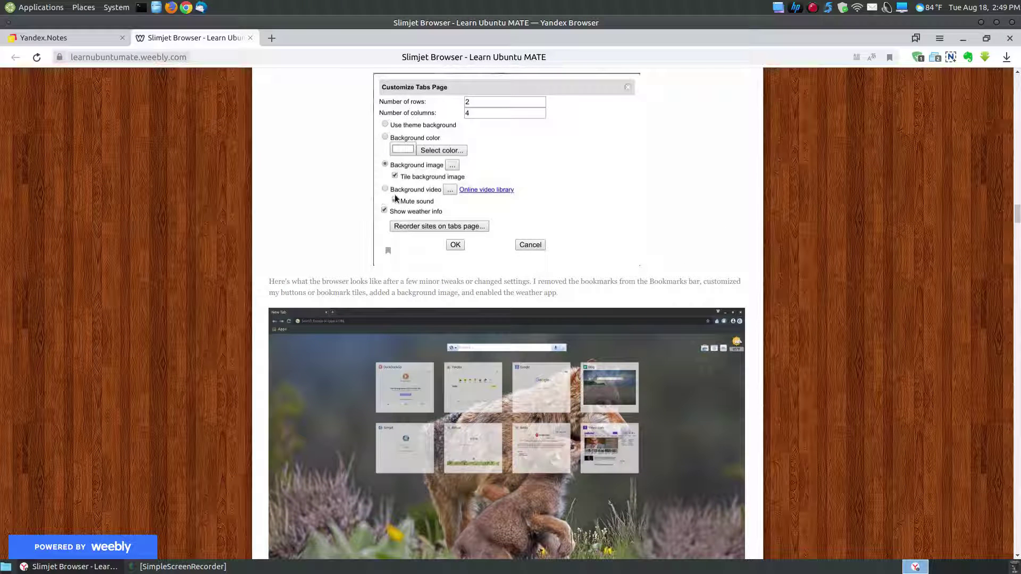
Examine the animated background examples, including Aquamarine12 and the city scene, down to the start of the Customizable Toolbar section.
scroll(843, 411, "down", 15)
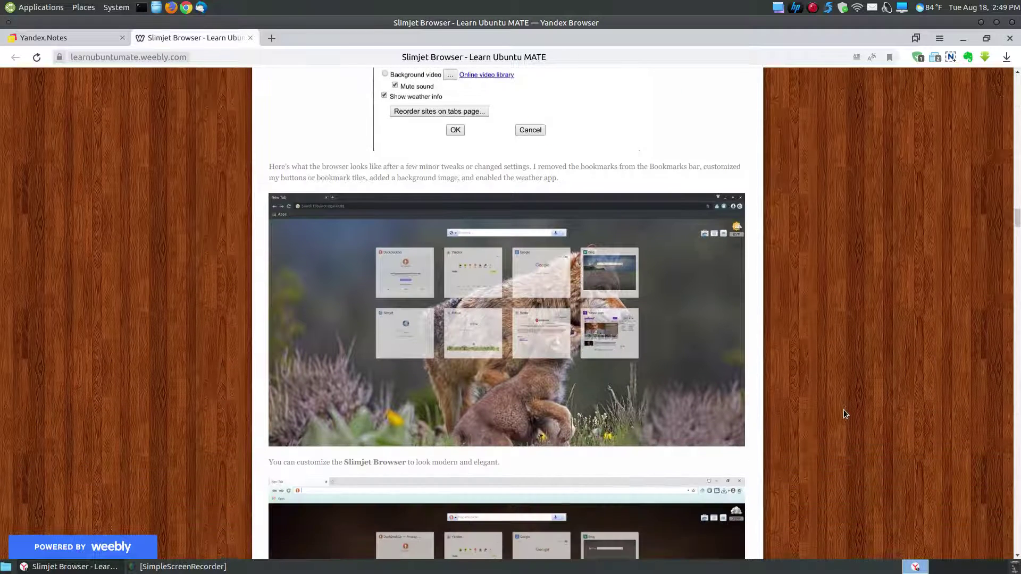
scroll(840, 409, "down", 10)
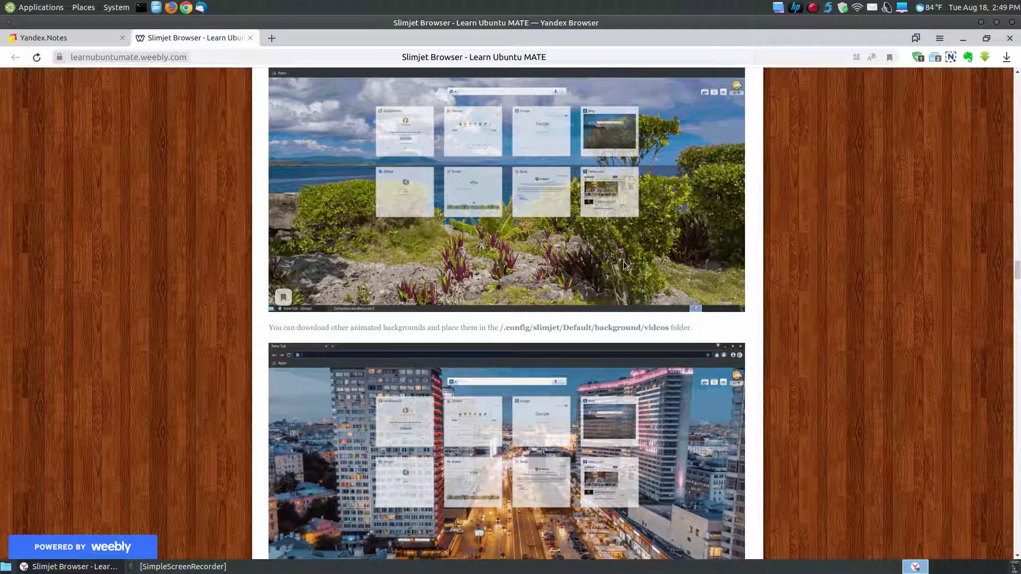
scroll(633, 267, "up", 1)
scroll(633, 264, "down", 2)
scroll(633, 259, "down", 4)
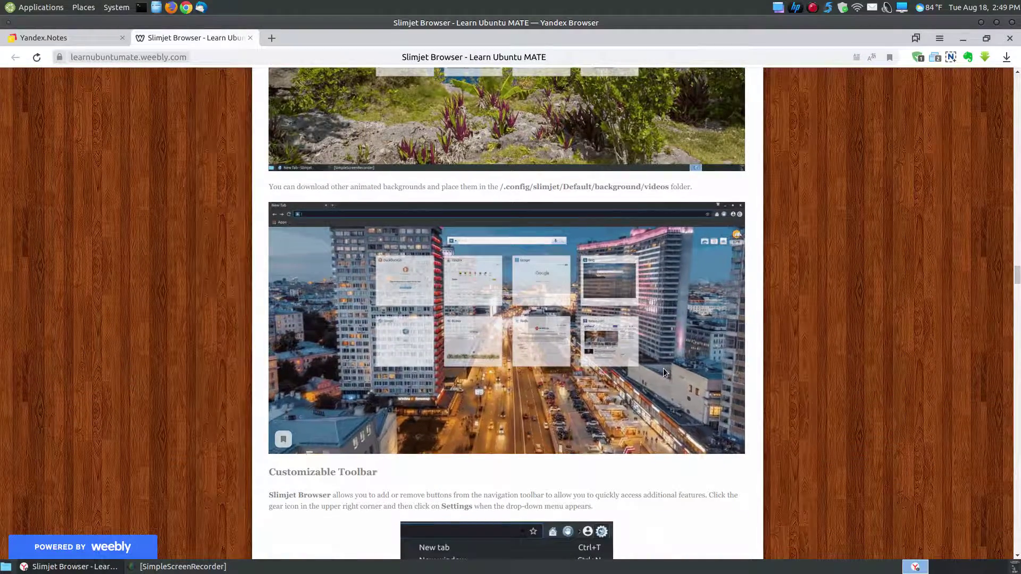
scroll(665, 358, "down", 2)
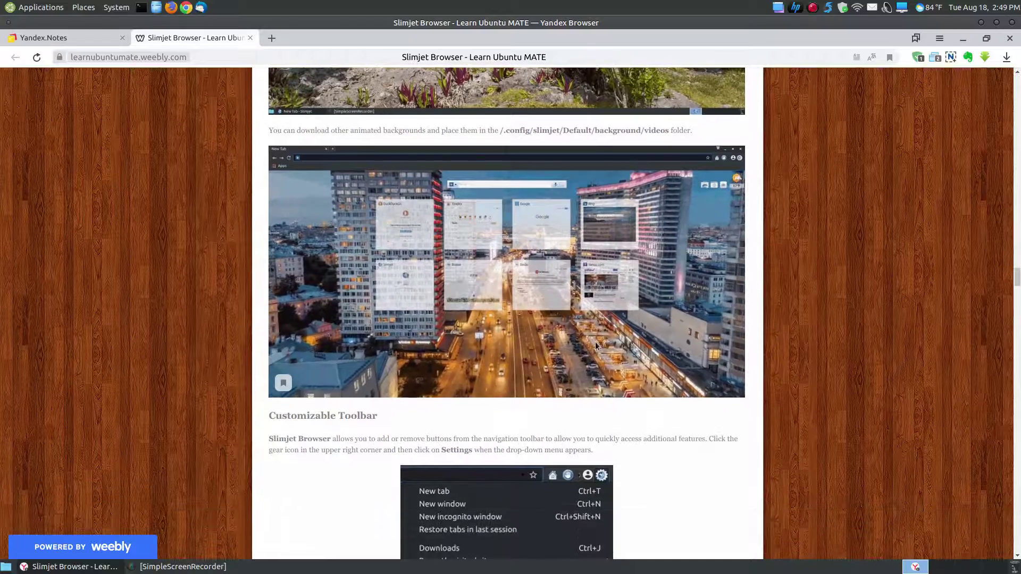
scroll(793, 398, "down", 3)
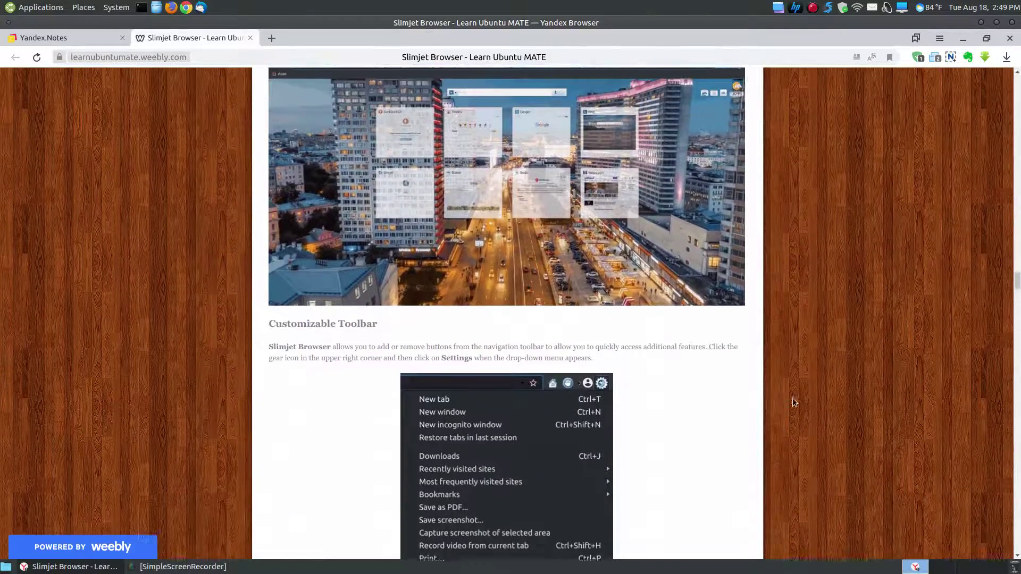
scroll(729, 401, "up", 3)
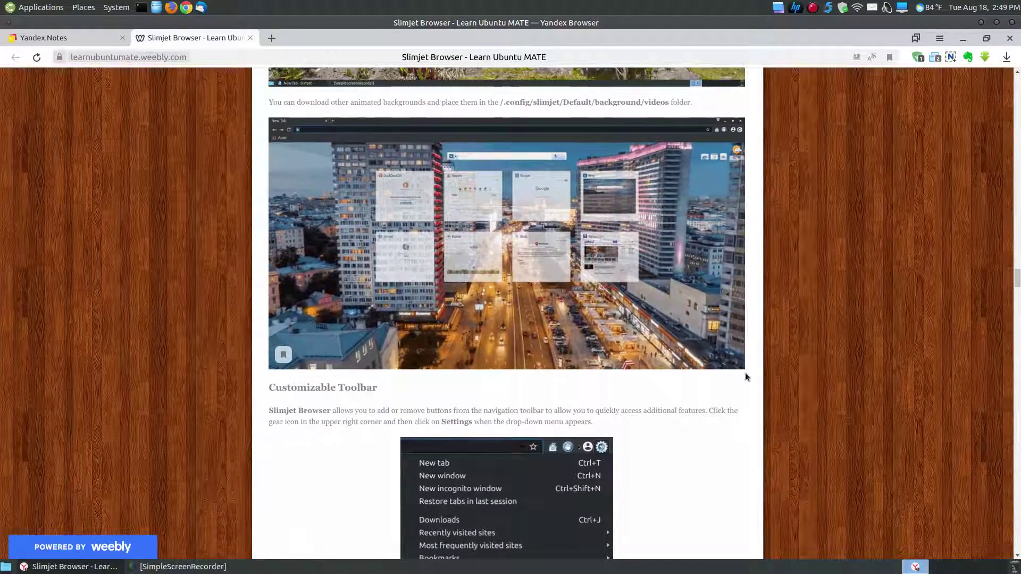
Read the Customizable Toolbar instructions for reaching the Customize toolbar button through Settings and Appearance.
scroll(798, 361, "down", 1)
scroll(882, 347, "down", 2)
scroll(882, 347, "down", 5)
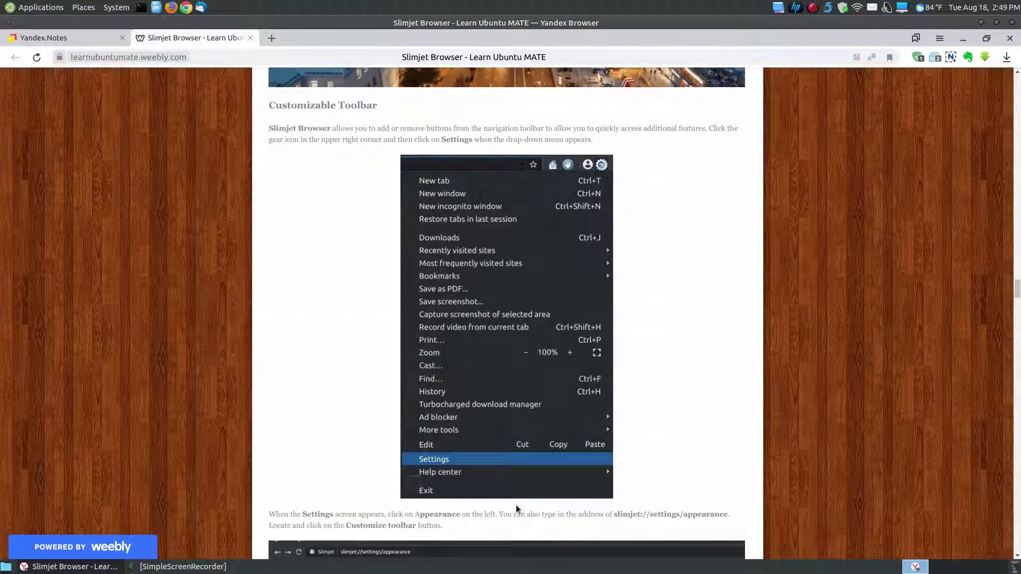
scroll(789, 382, "down", 1)
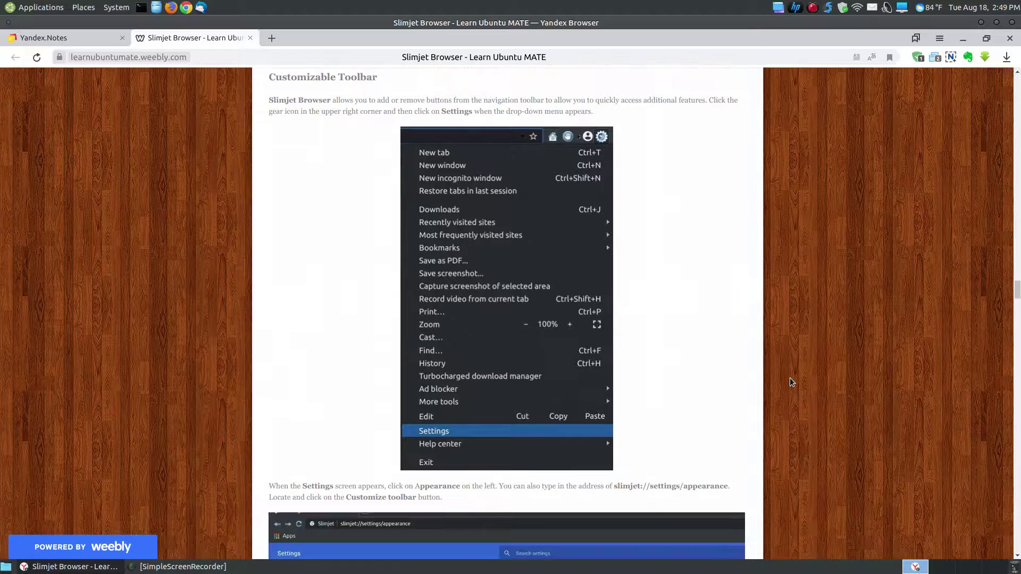
scroll(790, 382, "down", 5)
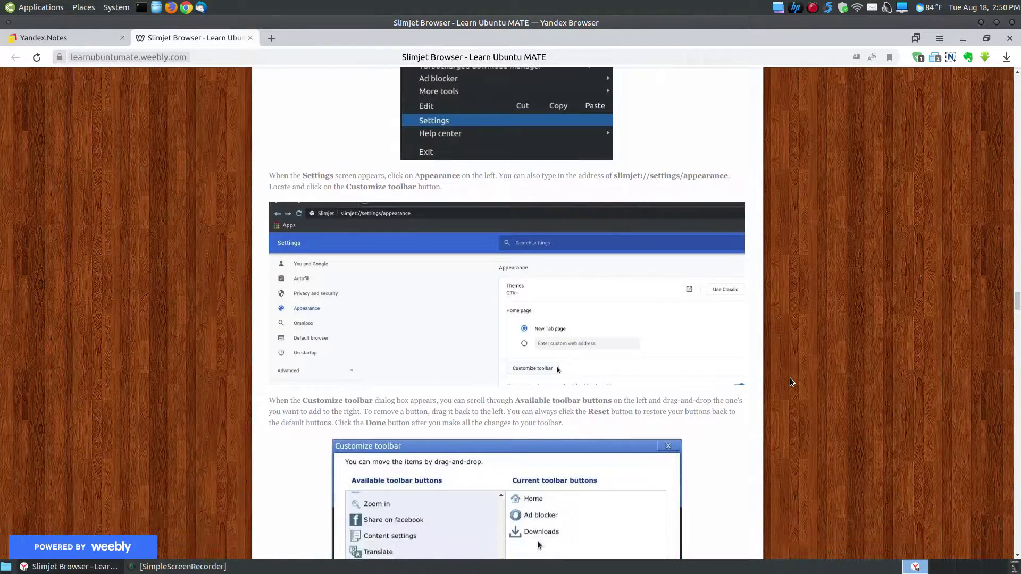
Examine the Customize toolbar dialog's available and current buttons, its Done and Reset options, and the example toolbar with added buttons.
scroll(791, 382, "down", 2)
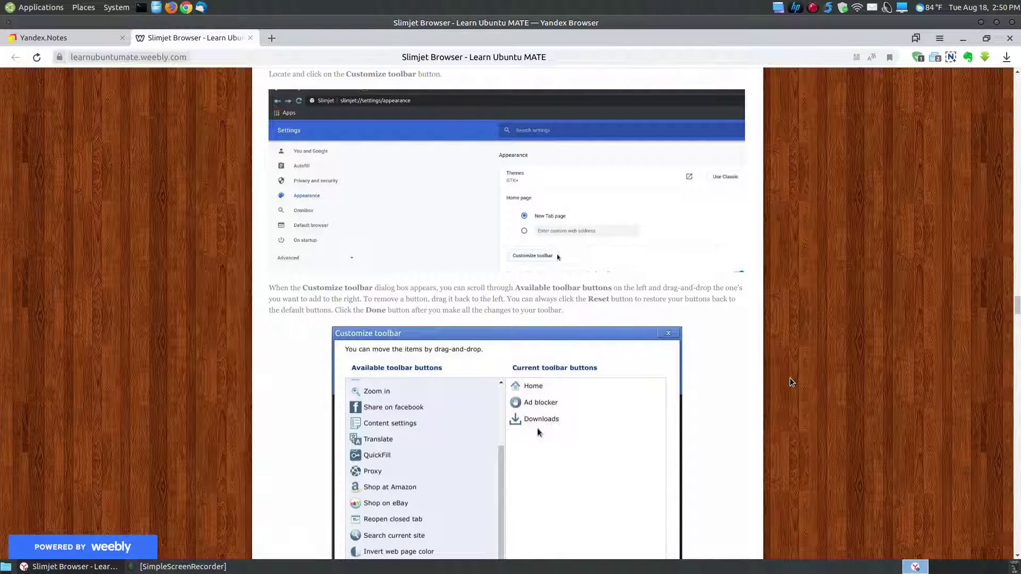
scroll(790, 382, "down", 1)
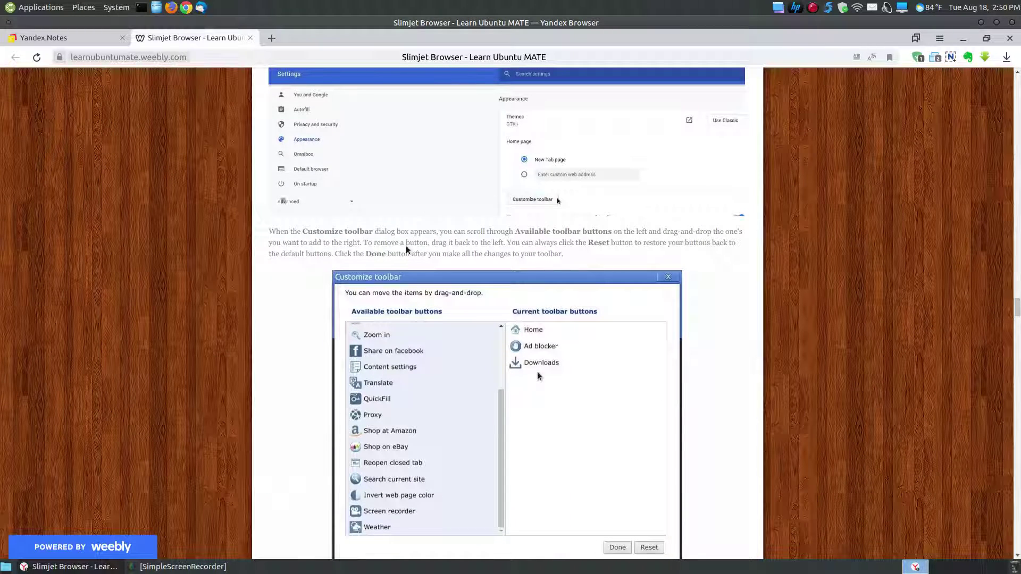
scroll(578, 384, "down", 3)
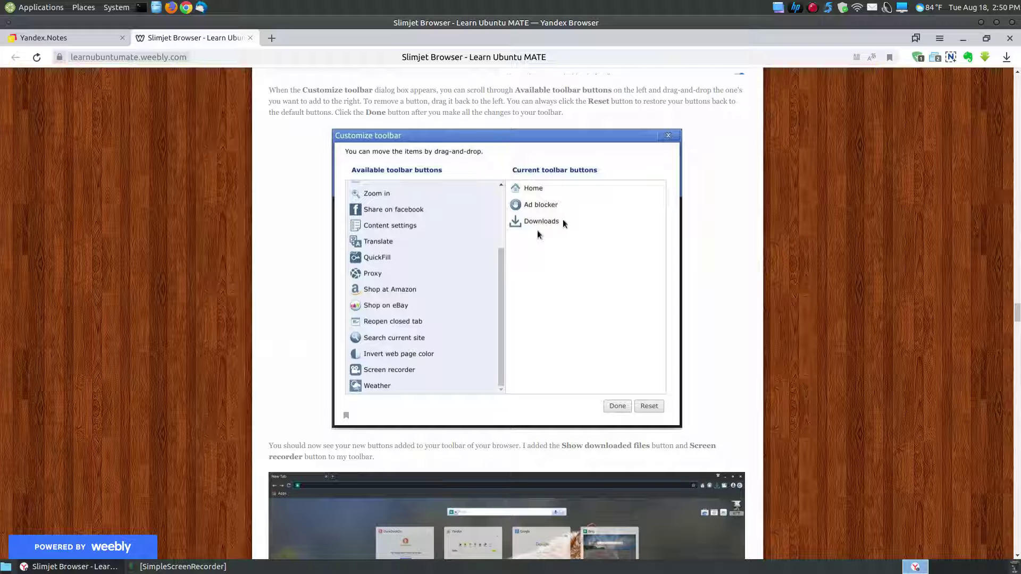
scroll(538, 288, "down", 1)
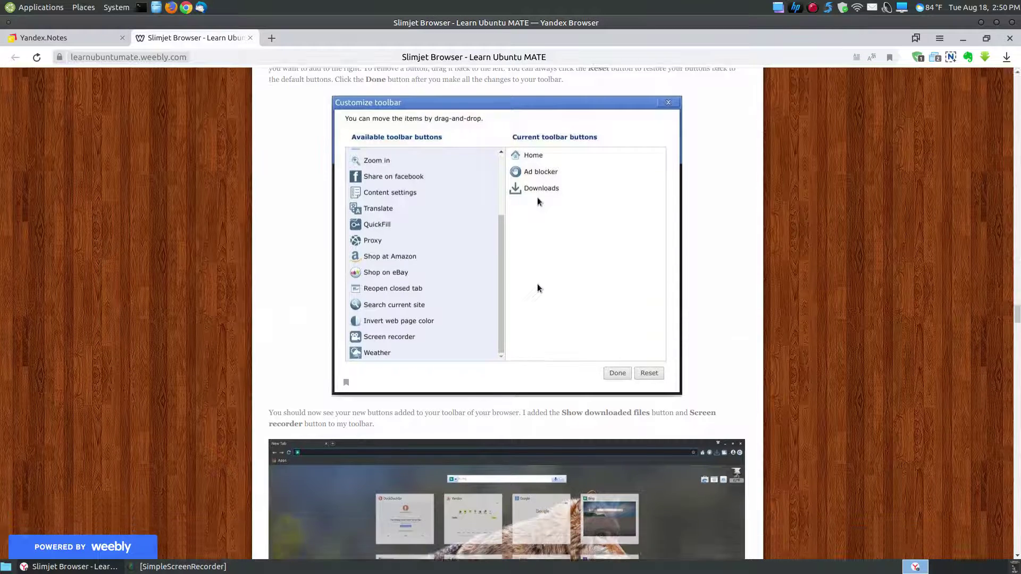
scroll(538, 289, "down", 5)
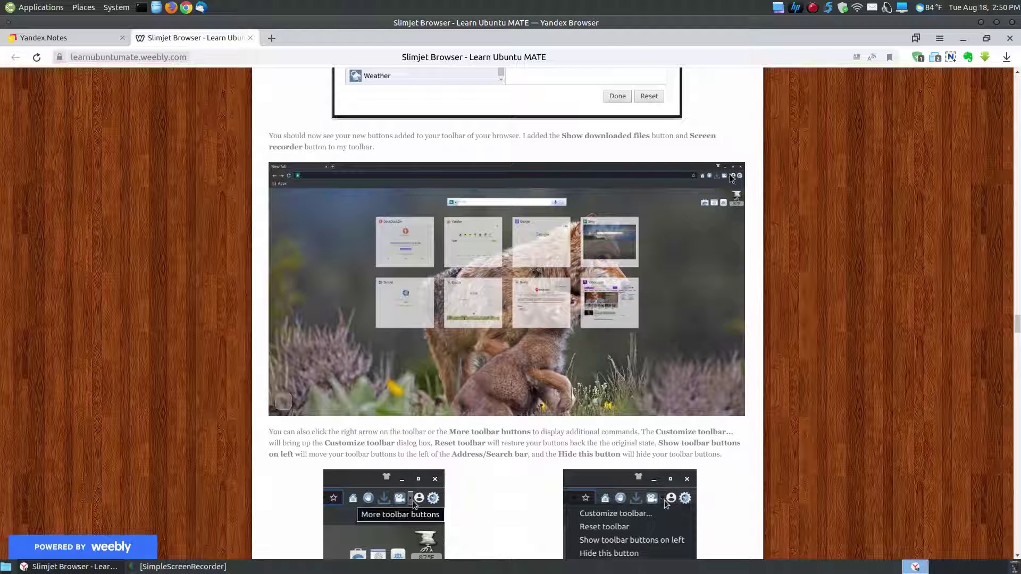
Read about the More toolbar buttons menu and its Customize toolbar, Reset toolbar, Show toolbar buttons on left and Hide this button commands.
scroll(713, 404, "down", 3)
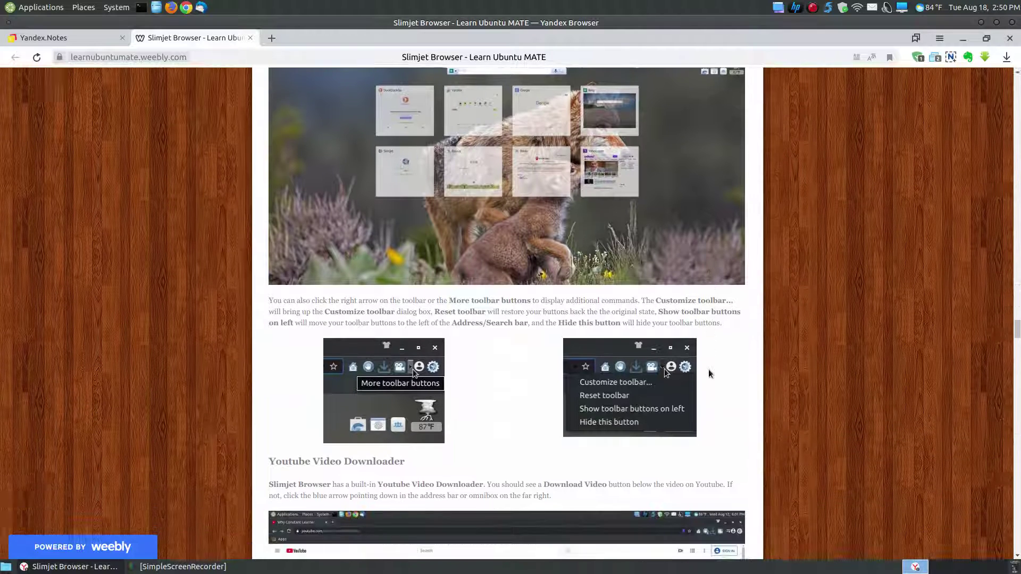
scroll(709, 369, "down", 1)
scroll(708, 369, "up", 1)
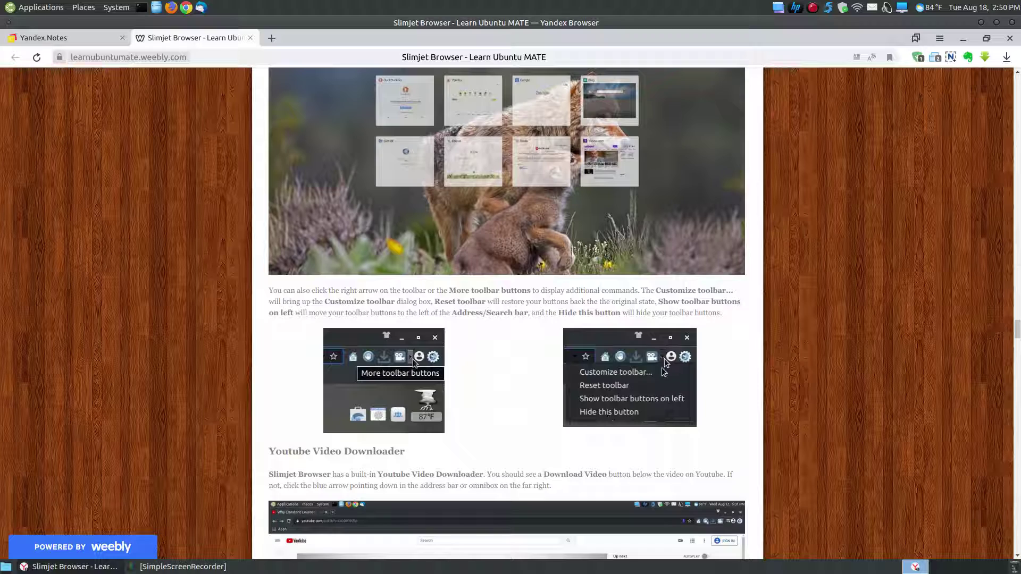
Read the Youtube Video Downloader section on the Download Video button and the prompt to install the Slimjet video transcoder.
scroll(650, 374, "down", 8)
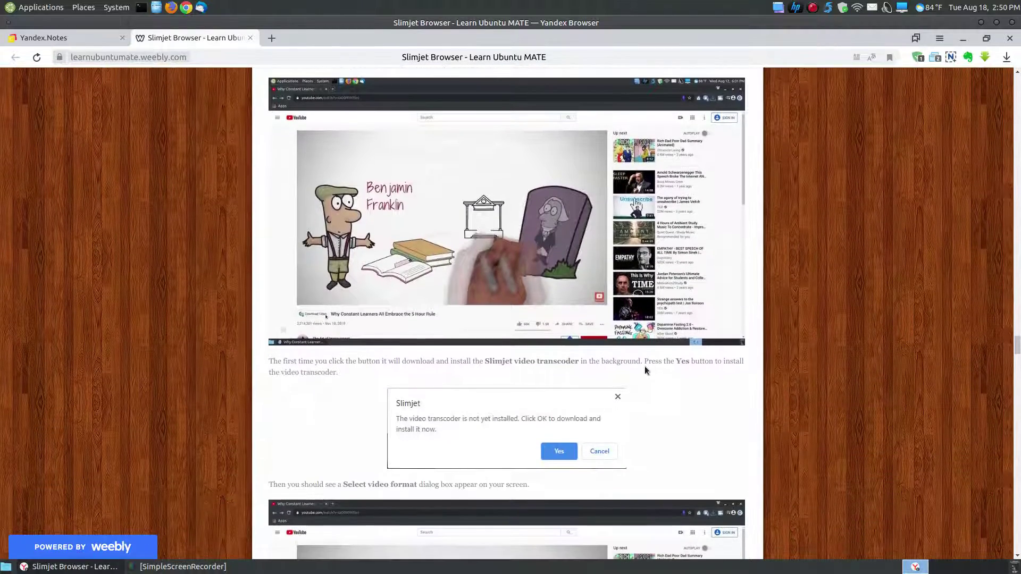
scroll(662, 358, "up", 2)
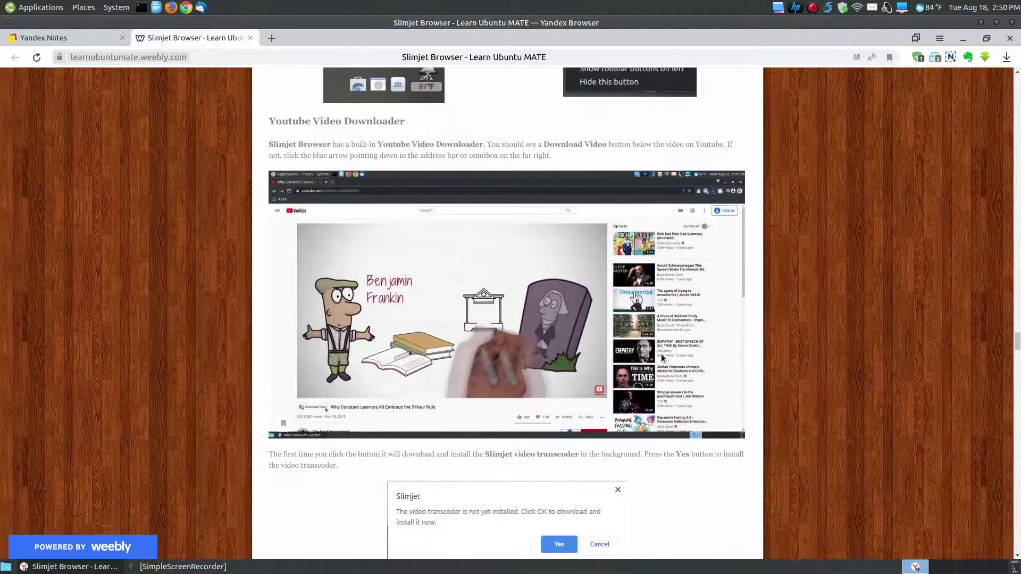
scroll(662, 359, "down", 1)
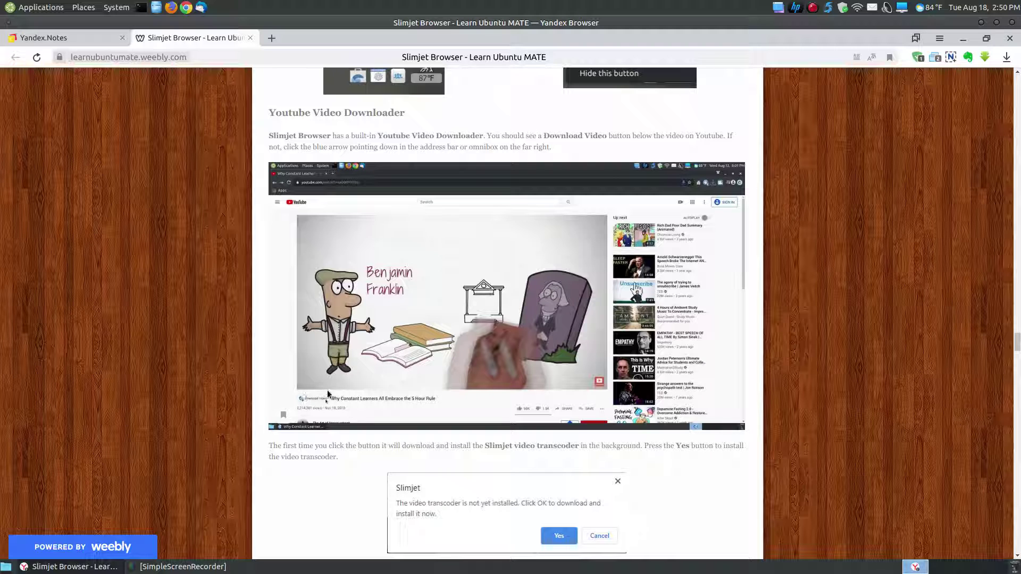
scroll(583, 335, "down", 3)
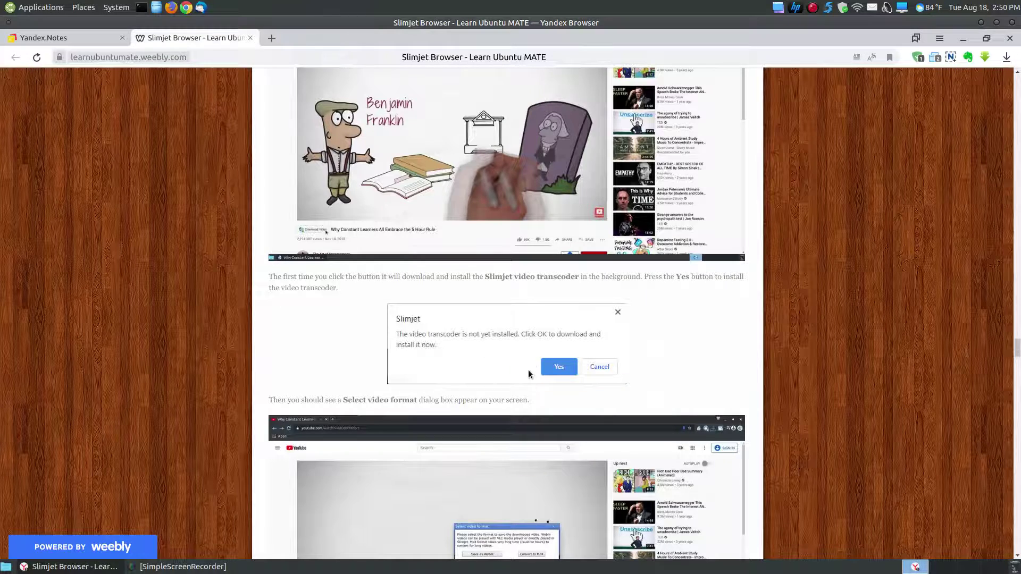
Examine the Select video format choices, the Download jobs dialog and the illustration of merging video and audio data.
scroll(530, 357, "down", 2)
scroll(532, 345, "down", 3)
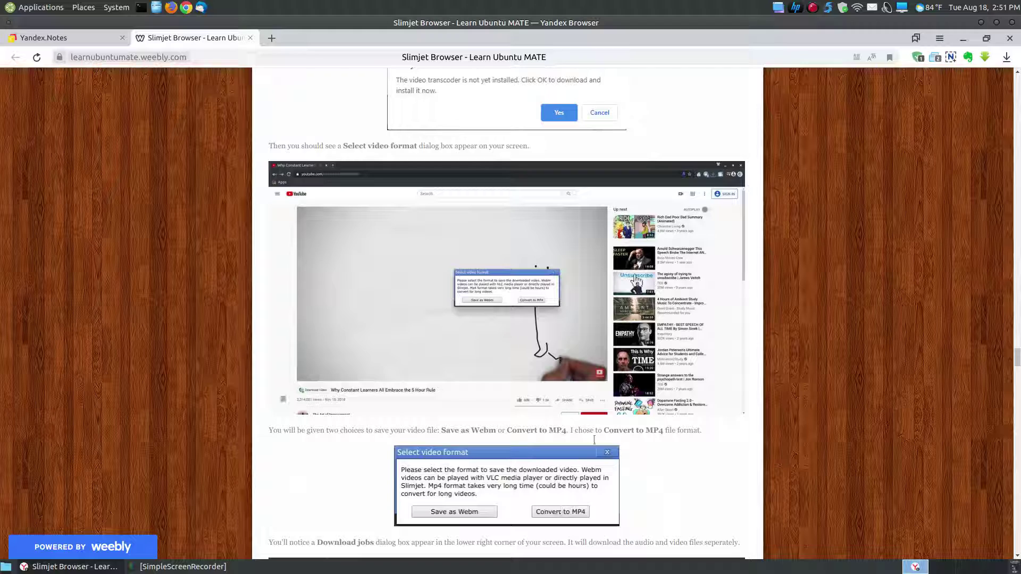
scroll(594, 439, "down", 7)
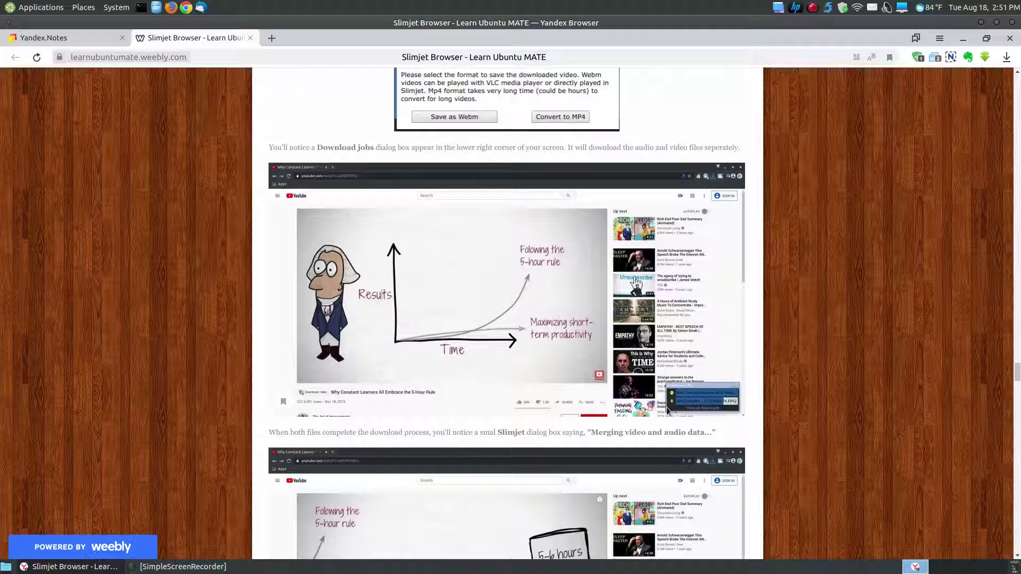
scroll(771, 413, "down", 1)
scroll(816, 414, "down", 5)
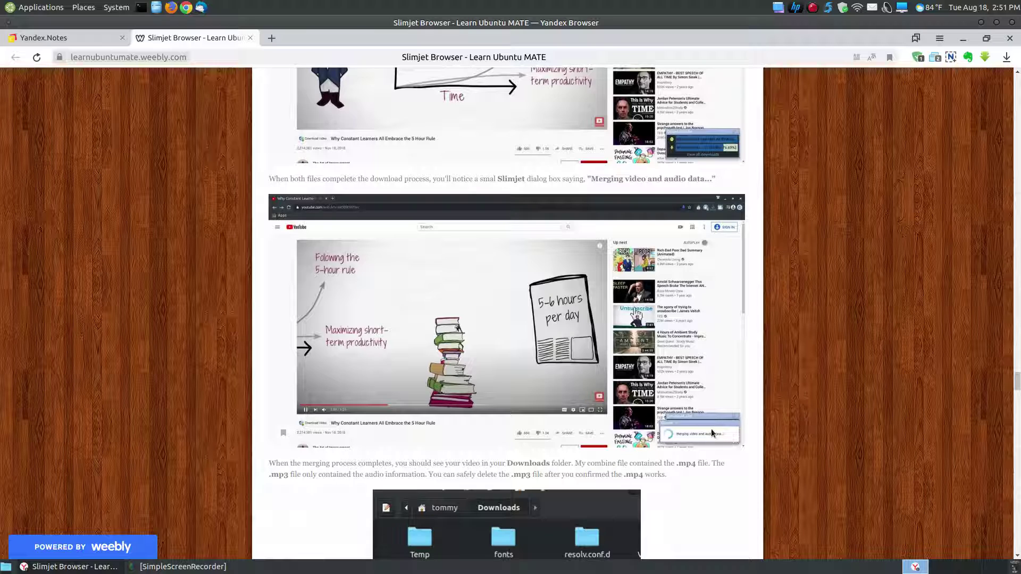
Check the Downloads folder illustration, and return to the Save as Webm and Convert to MP4 choices.
scroll(711, 429, "down", 5)
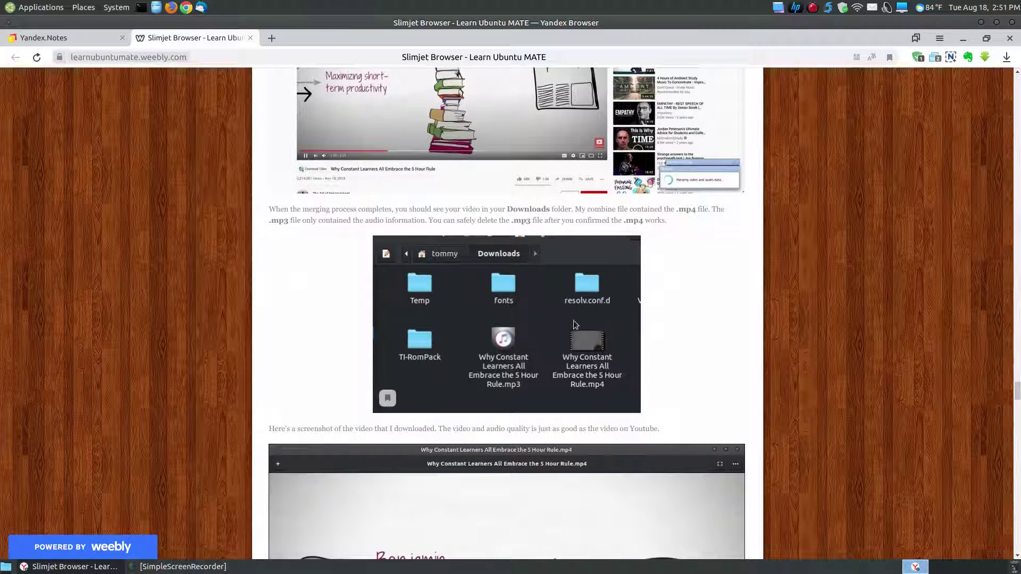
scroll(619, 407, "up", 2)
scroll(619, 407, "up", 12)
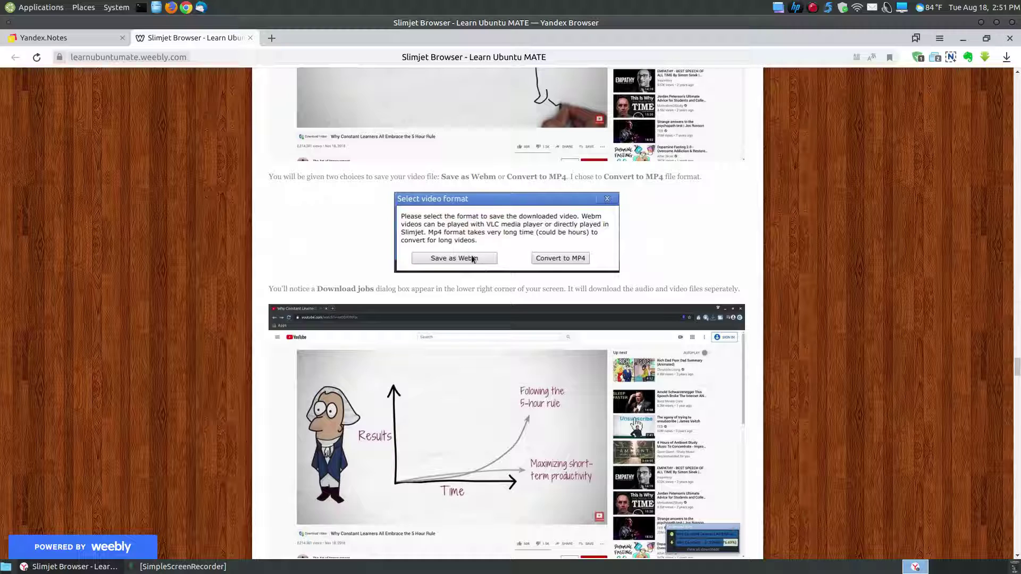
Examine the .mp3 and .mp4 files in the Downloads folder illustration and the note on deleting the .mp3 file.
scroll(809, 378, "down", 3)
scroll(808, 376, "down", 8)
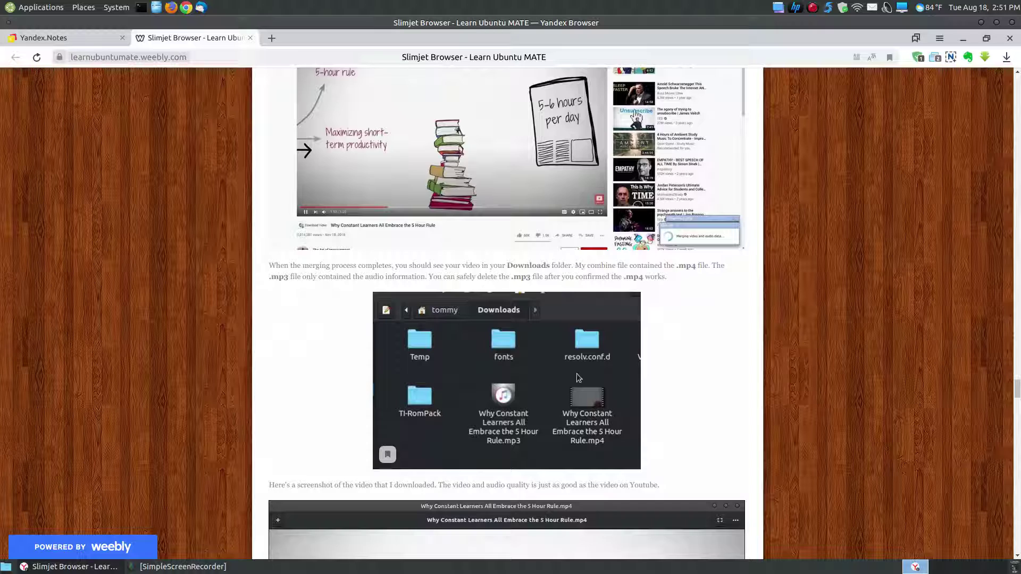
scroll(606, 441, "up", 1)
scroll(605, 437, "down", 1)
scroll(588, 428, "down", 2)
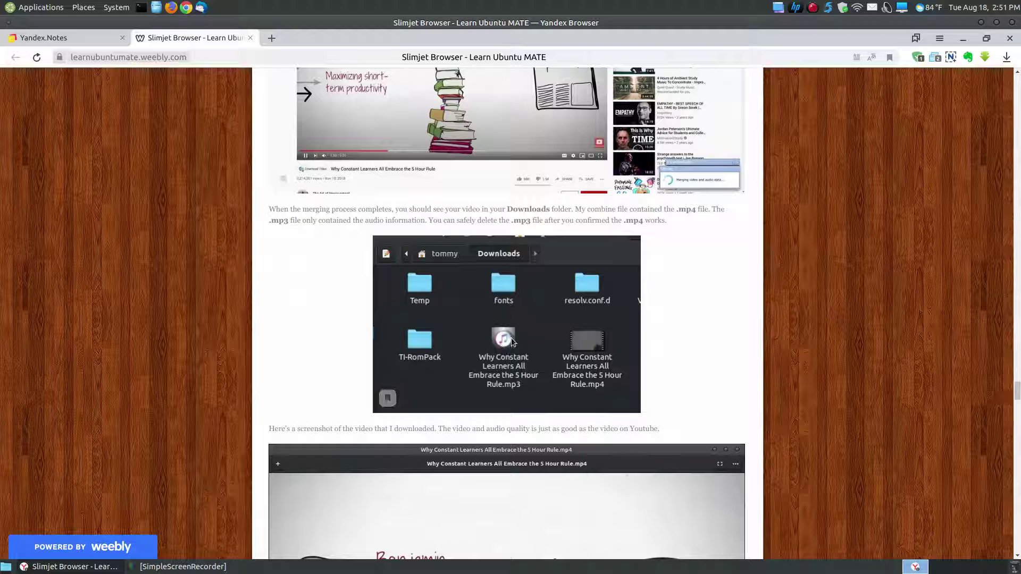
View the downloaded video's screenshot and read how to start recording through Record video from current tab or the Screen recorder button.
scroll(513, 378, "down", 4)
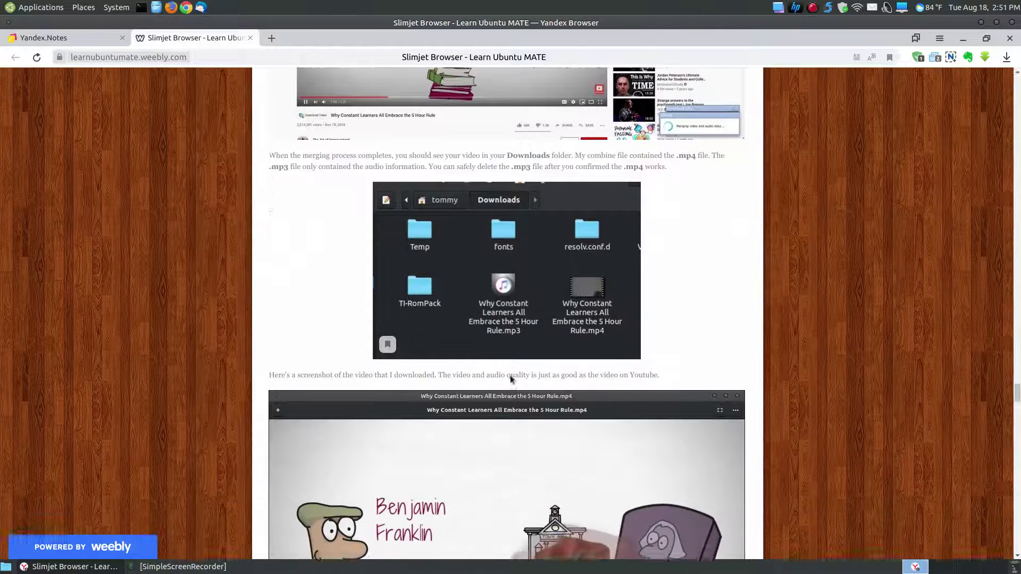
scroll(510, 365, "down", 2)
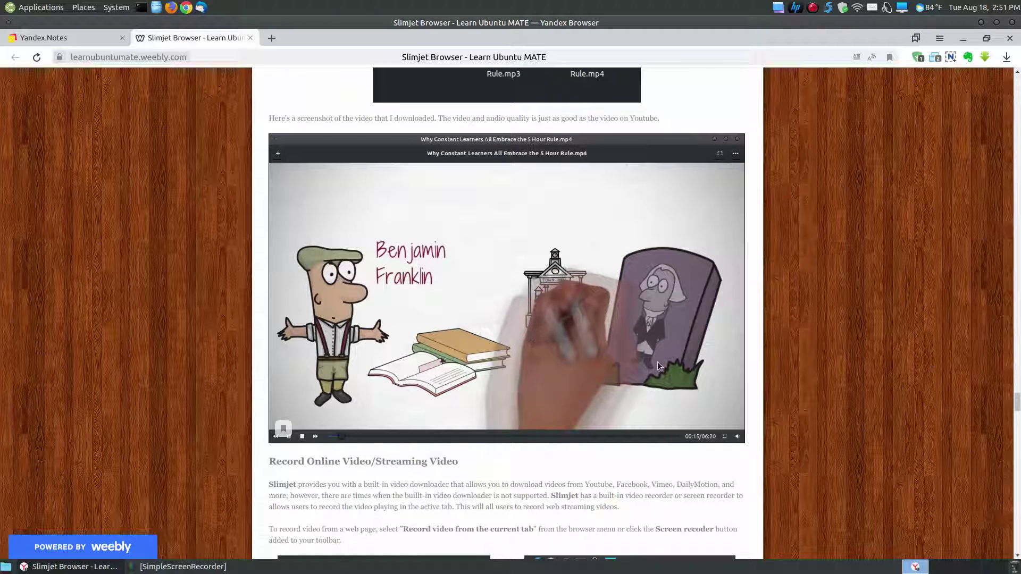
scroll(542, 372, "down", 4)
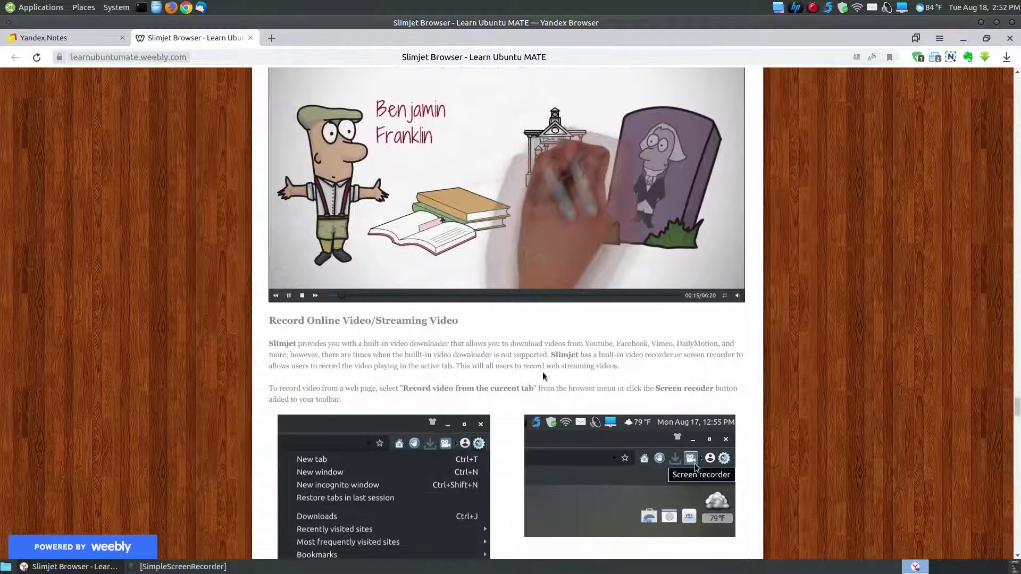
scroll(543, 372, "down", 2)
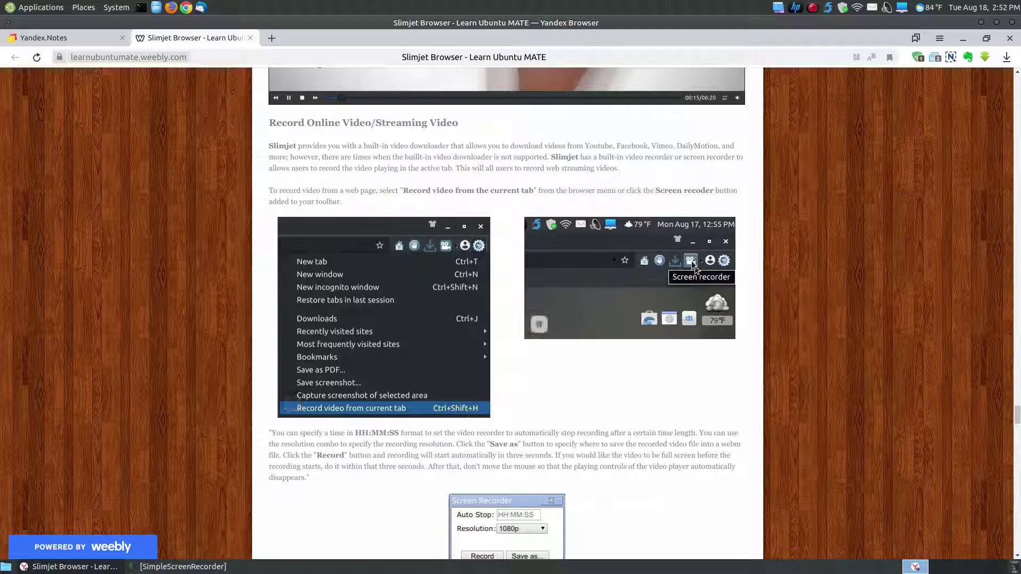
Examine the Screen Recorder dialog's Auto Stop, Resolution, Record, Save as and Stop controls, and its recording complete notification.
scroll(745, 324, "down", 4)
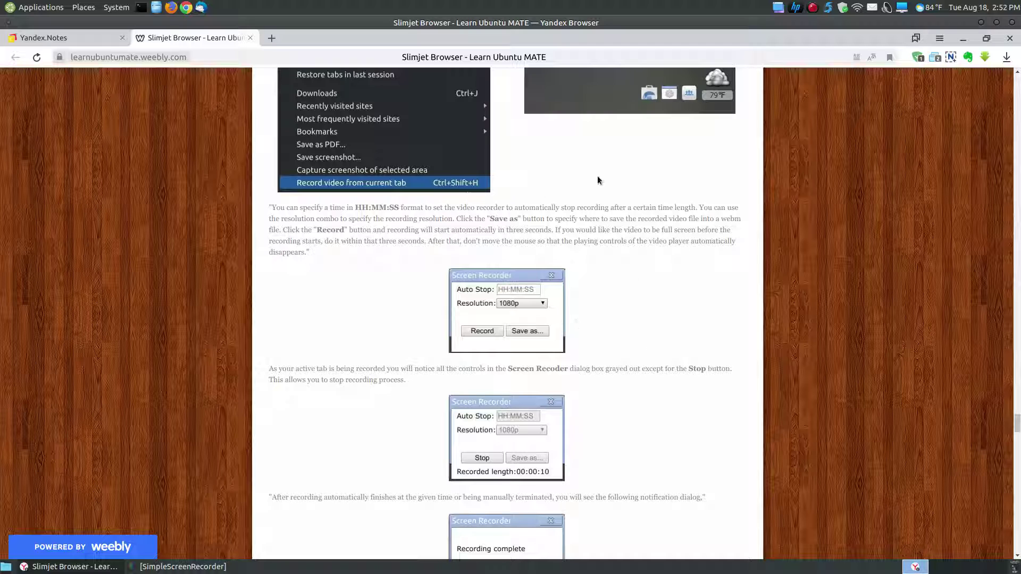
scroll(819, 343, "down", 1)
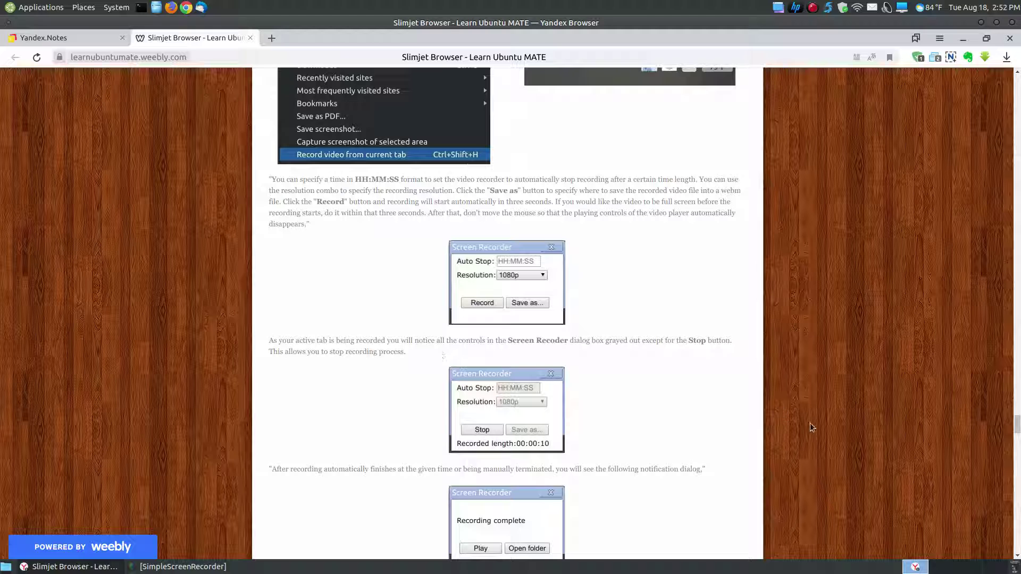
scroll(811, 424, "down", 3)
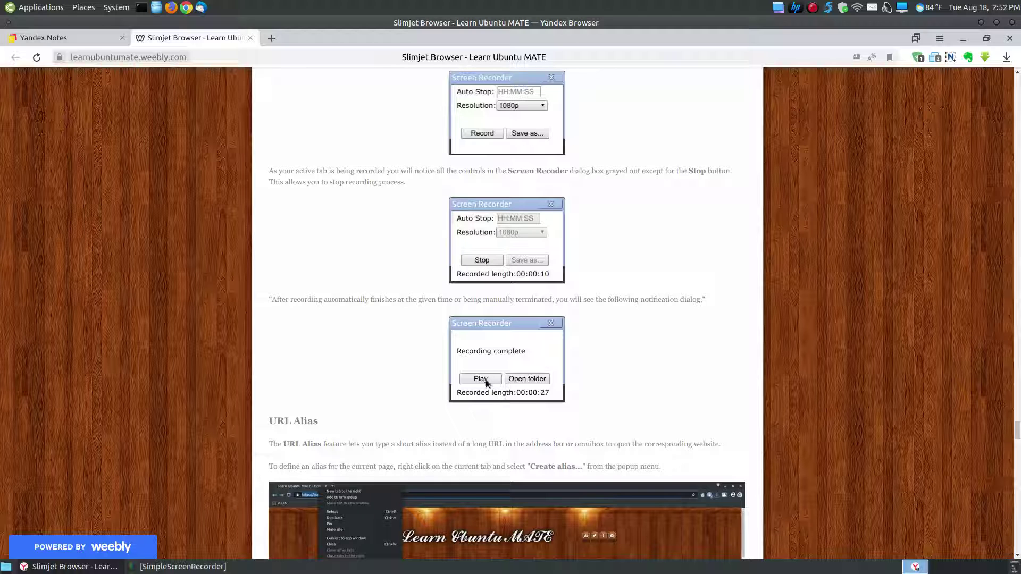
Read the URL Alias section on creating the alias mate and reaching Alias definitions through the Omnibox settings.
scroll(867, 380, "down", 5)
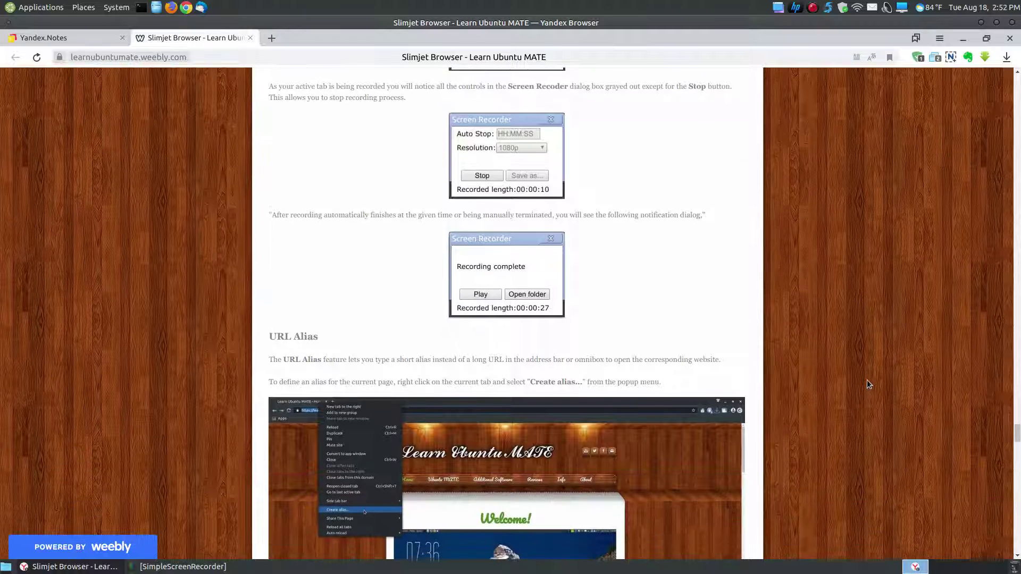
scroll(867, 380, "down", 1)
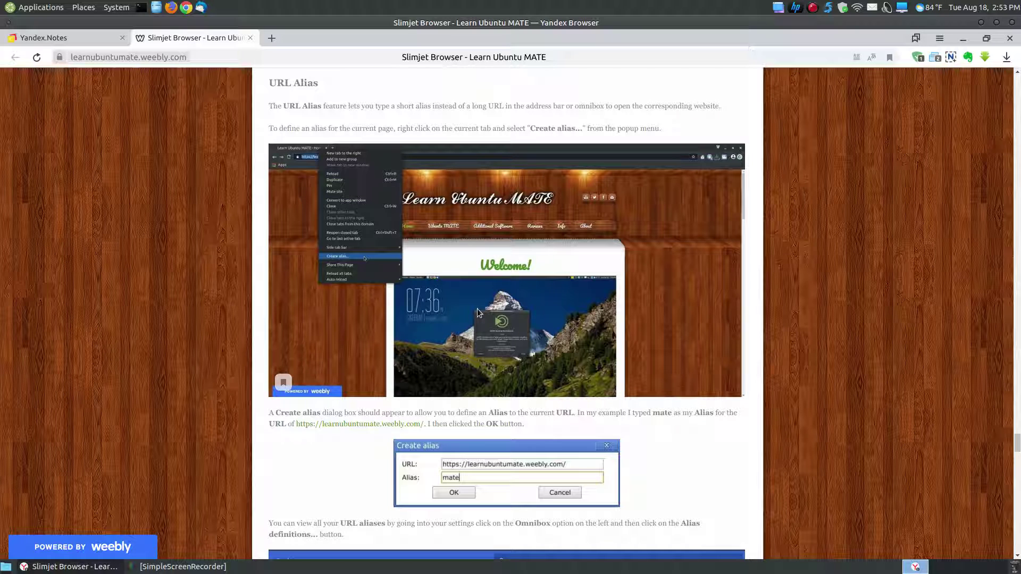
scroll(477, 313, "down", 3)
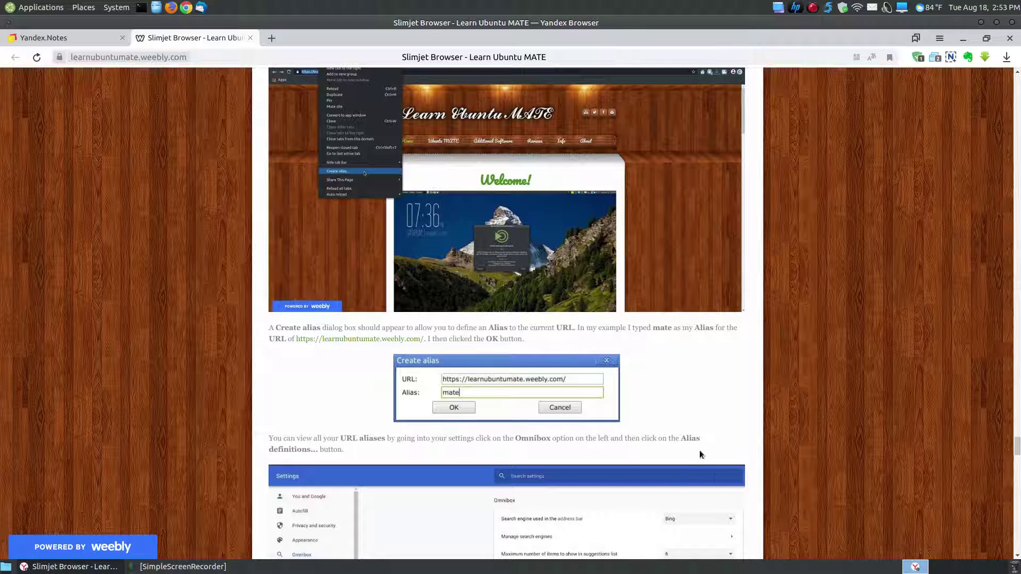
scroll(681, 409, "down", 3)
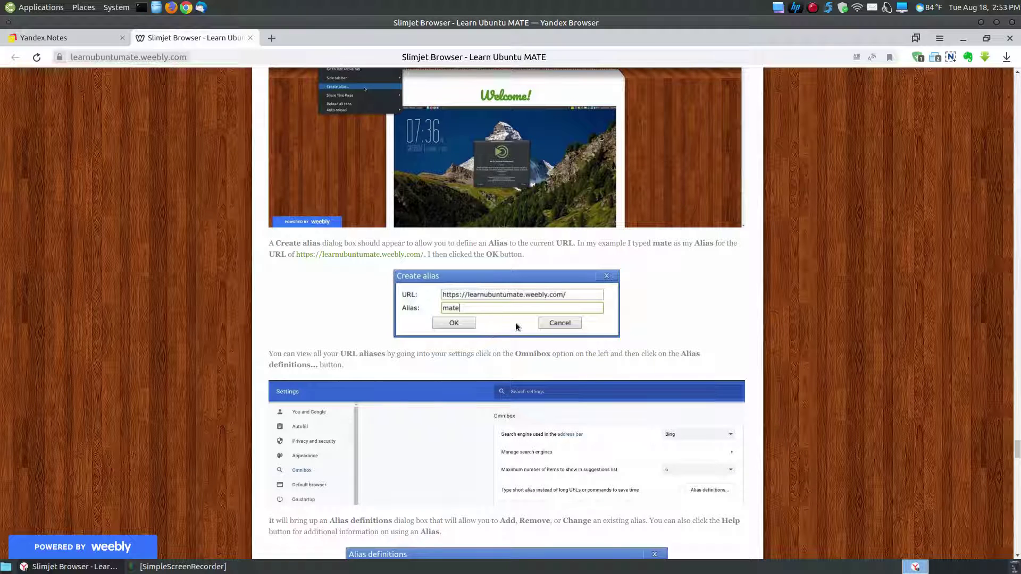
scroll(521, 328, "down", 4)
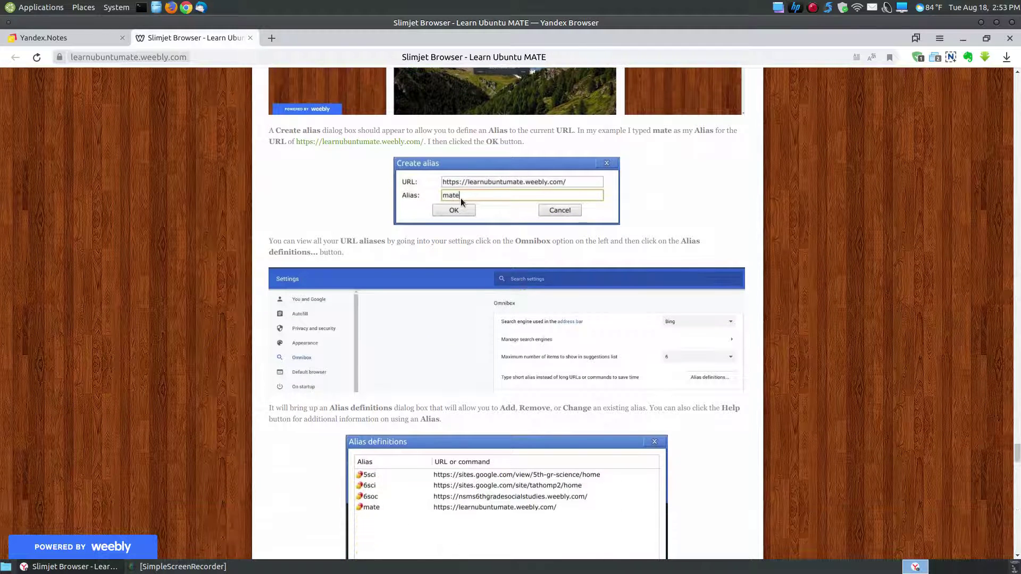
scroll(462, 233, "down", 3)
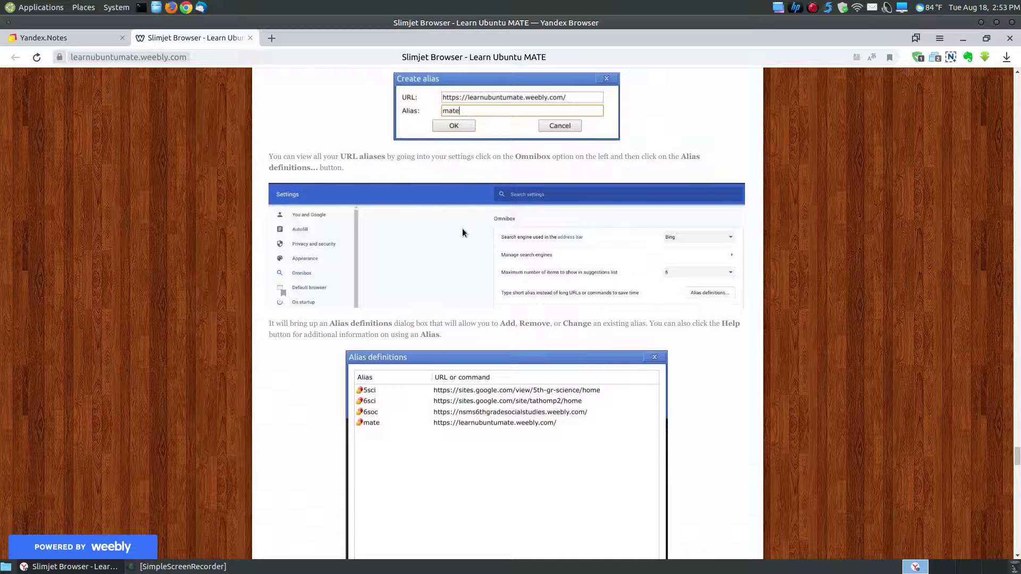
Examine the Alias definitions dialog's alias list and its Add, Remove, Change and Help options.
scroll(463, 233, "down", 4)
scroll(463, 232, "down", 1)
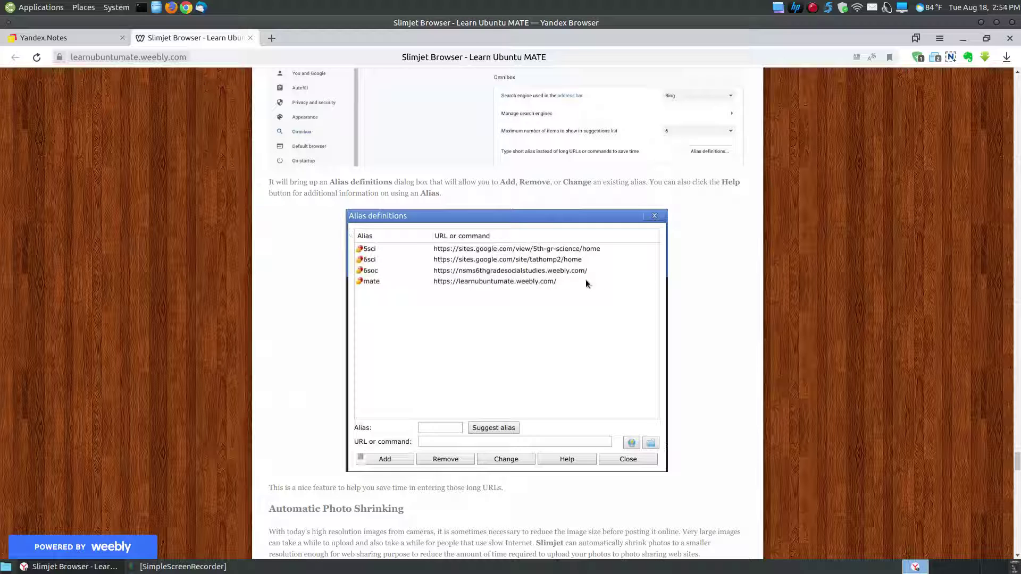
scroll(770, 378, "down", 5)
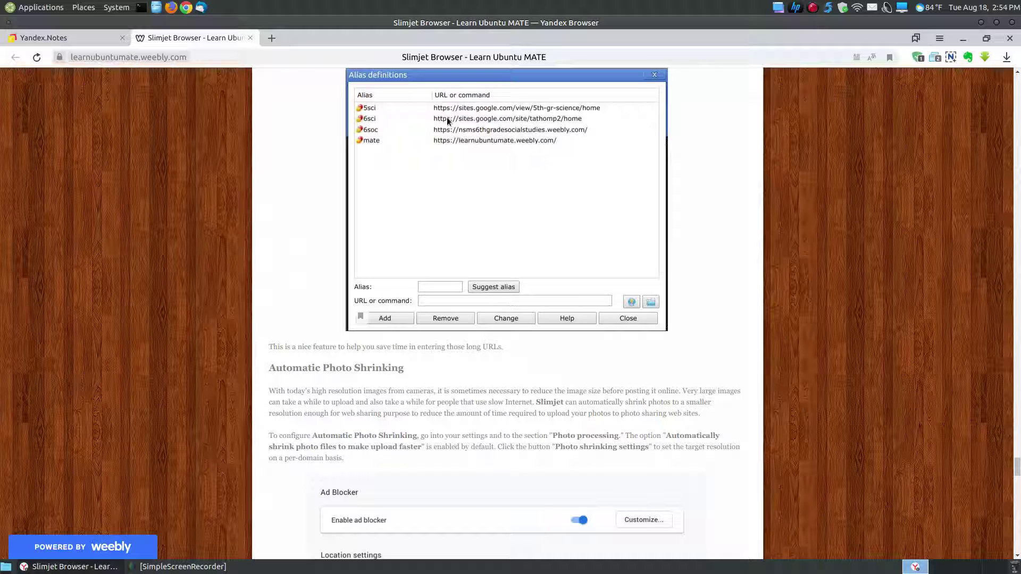
Read the Automatic Photo Shrinking section, covering the Photo processing settings and the dialog's Domain and Maximum pixels fields.
scroll(618, 321, "down", 2)
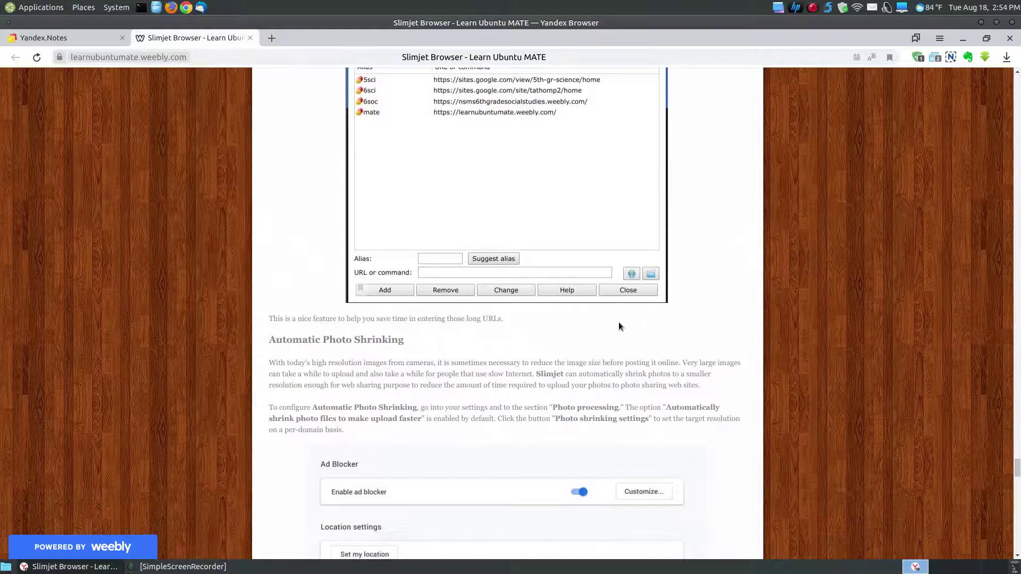
scroll(619, 326, "down", 4)
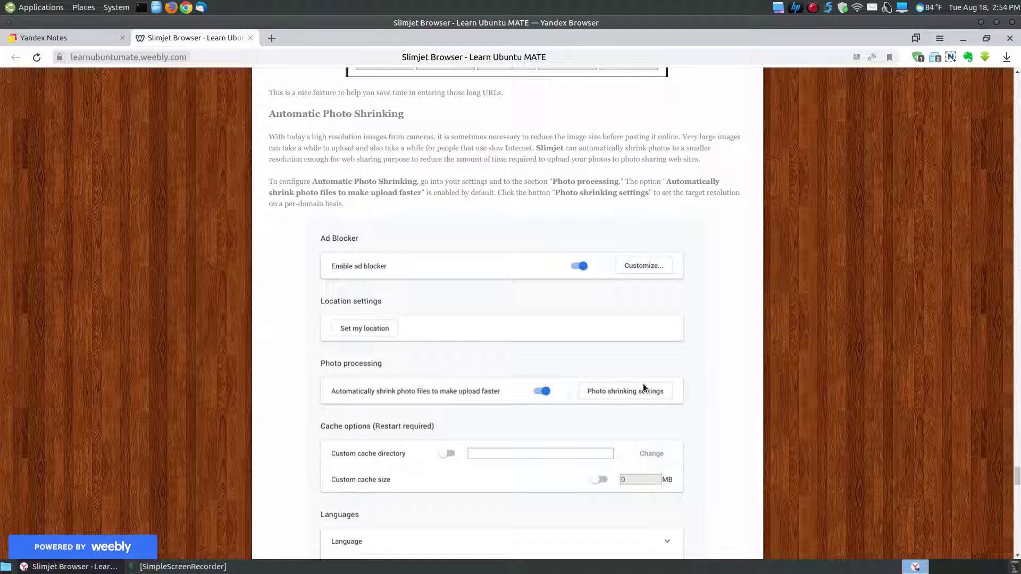
scroll(644, 384, "down", 6)
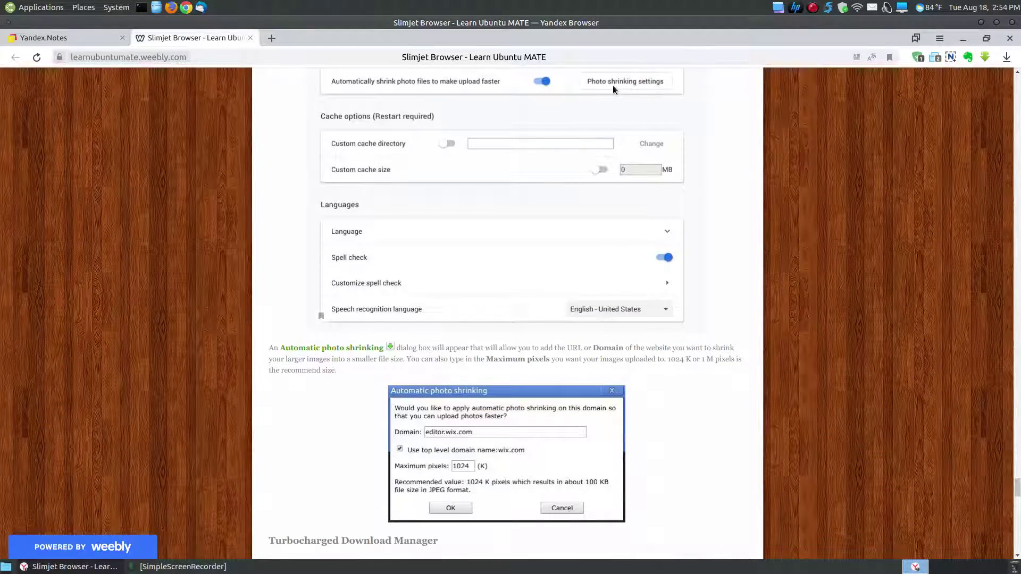
scroll(758, 321, "down", 2)
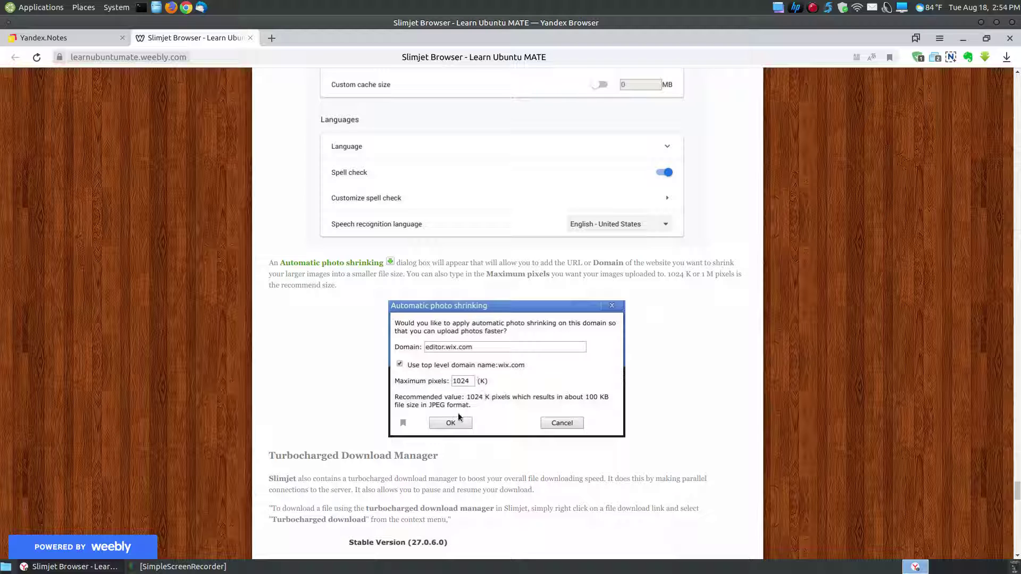
Revisit the option to automatically shrink photo files, and recheck the recommended value in the Automatic photo shrinking dialog.
scroll(781, 374, "up", 2)
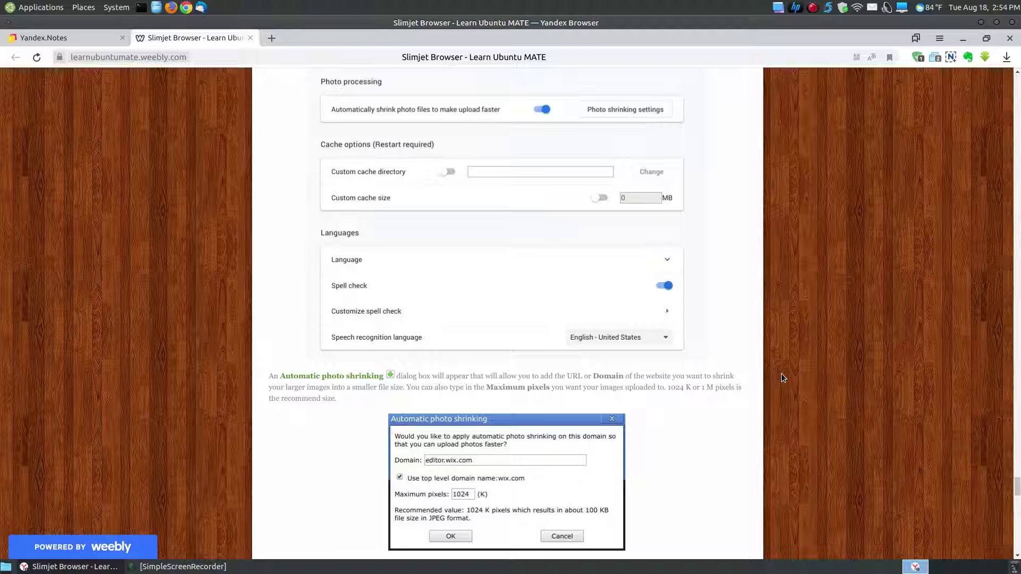
scroll(780, 374, "up", 2)
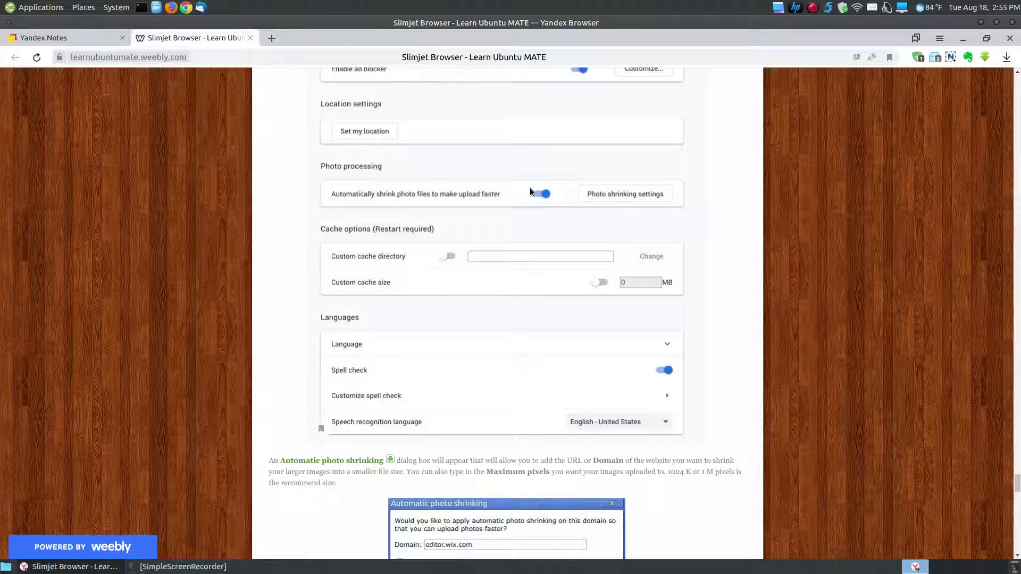
scroll(530, 187, "down", 2)
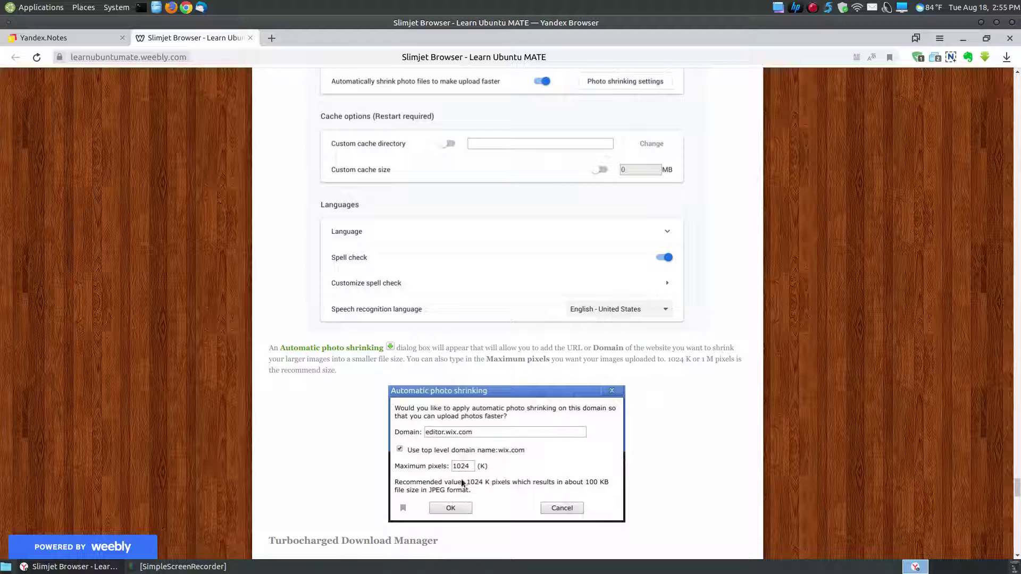
Read the Turbocharged Download Manager section on starting a turbocharged download from a file link's context menu.
scroll(842, 382, "down", 6)
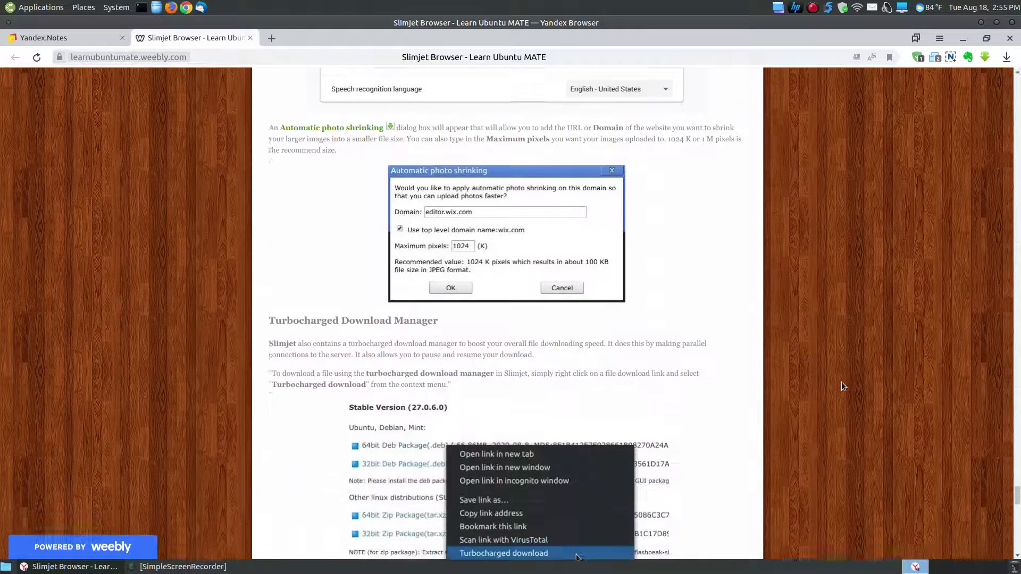
scroll(842, 382, "down", 1)
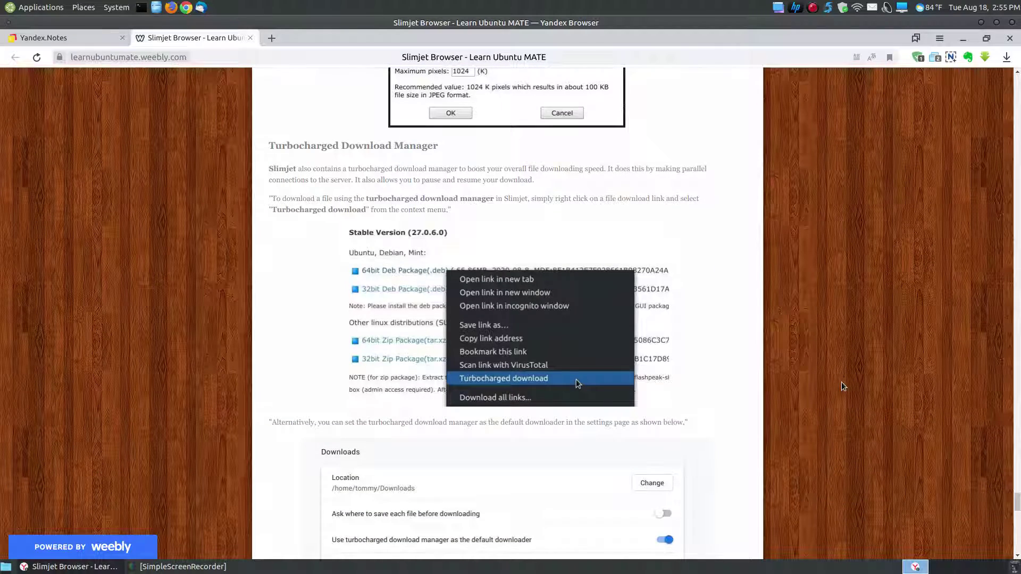
scroll(841, 386, "down", 1)
scroll(842, 386, "up", 2)
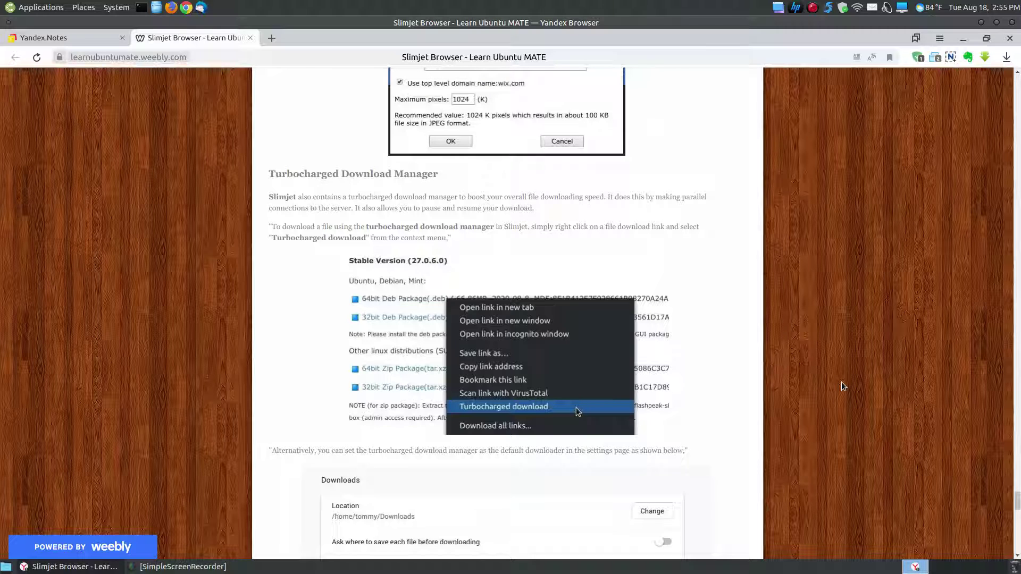
scroll(842, 386, "down", 3)
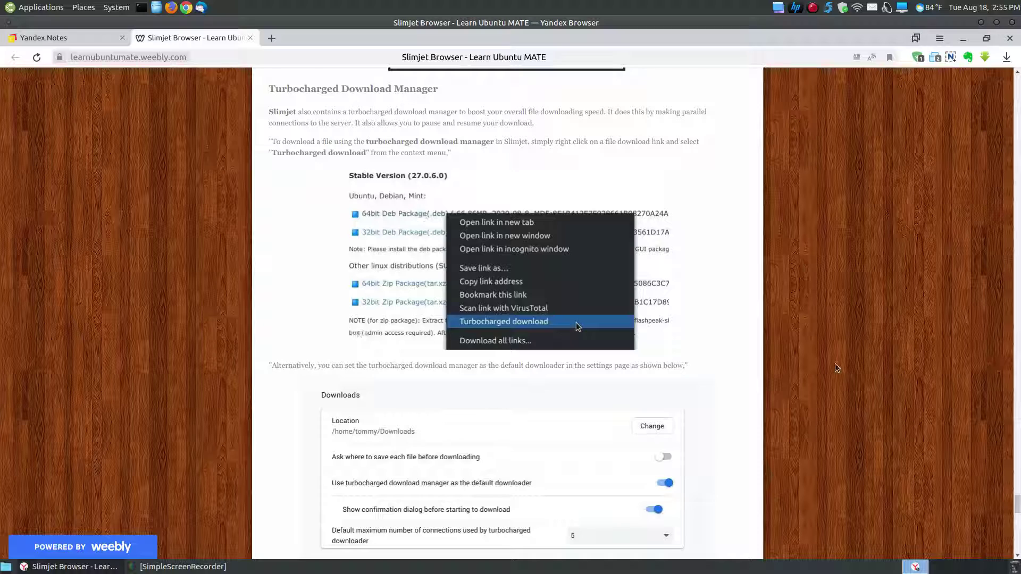
Read about making the turbocharged download manager the default downloader, the New download job and Downloads jobs dialogs, and opening the containing folder.
scroll(835, 349, "down", 3)
scroll(837, 349, "down", 2)
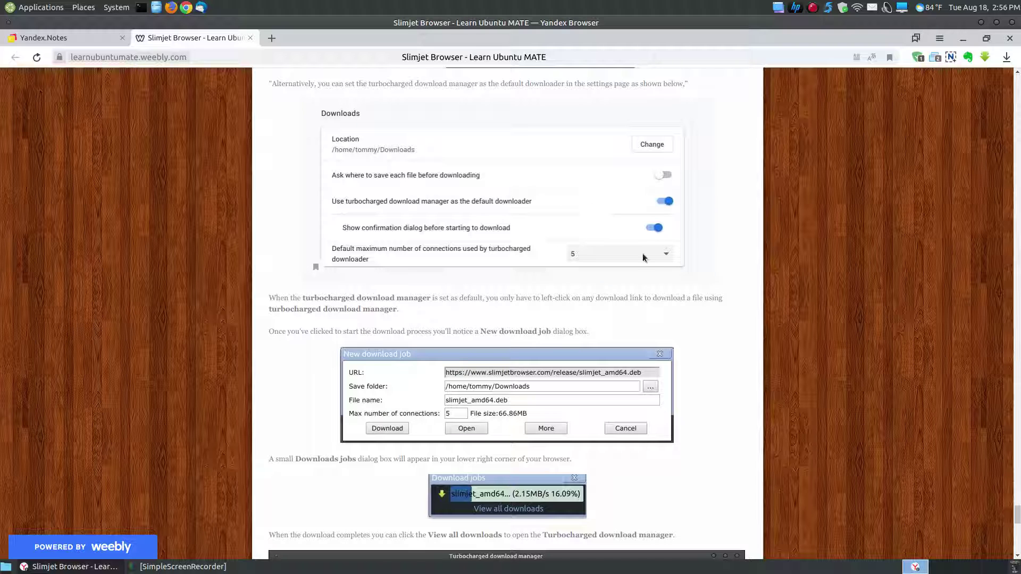
scroll(832, 379, "down", 3)
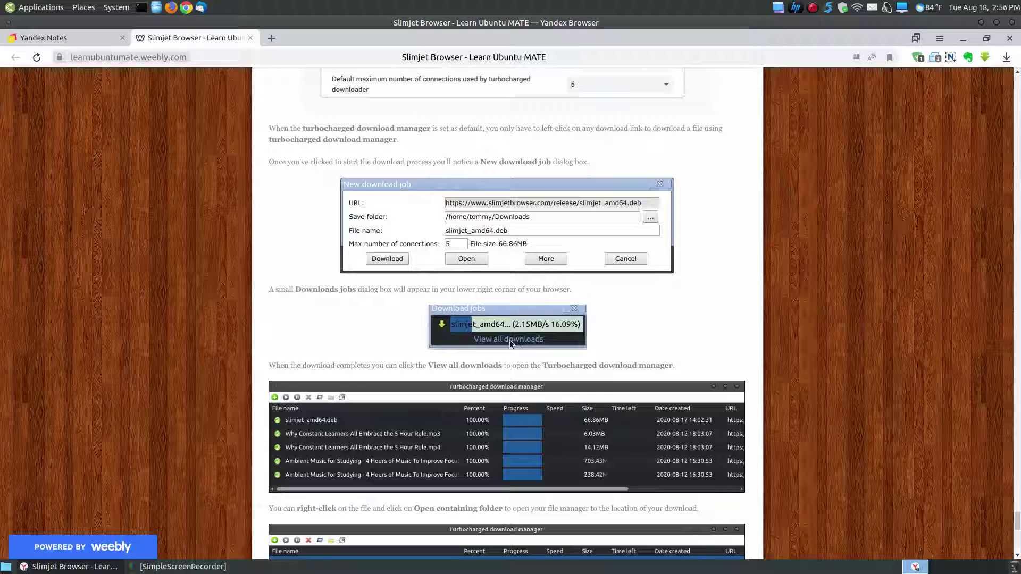
scroll(573, 362, "down", 3)
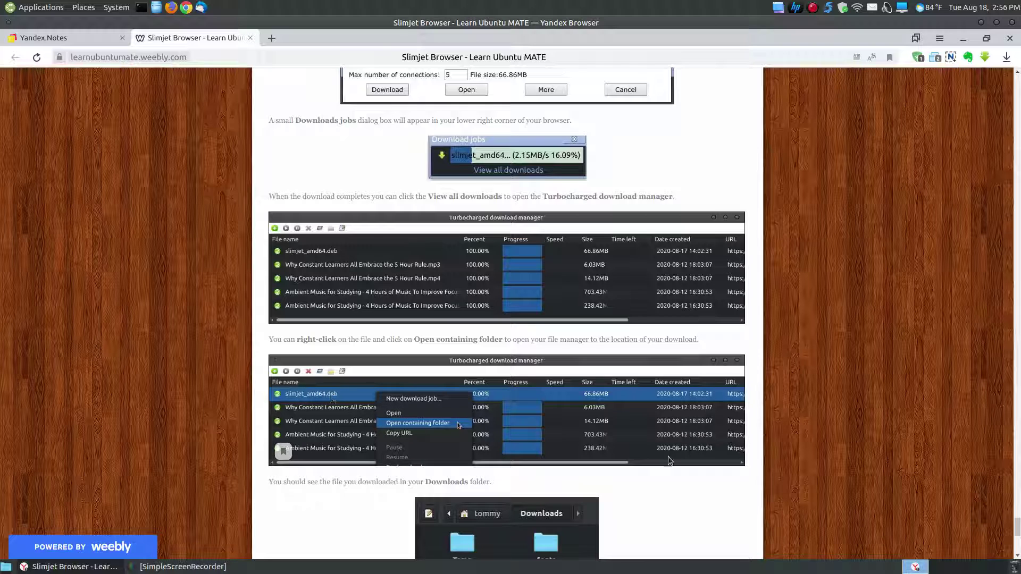
scroll(787, 360, "down", 6)
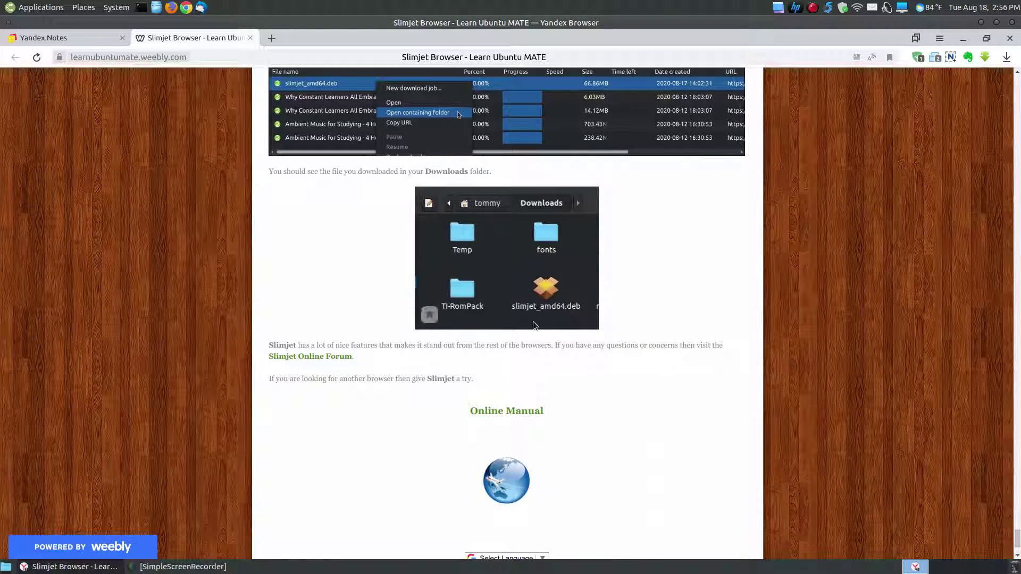
scroll(480, 151, "up", 2)
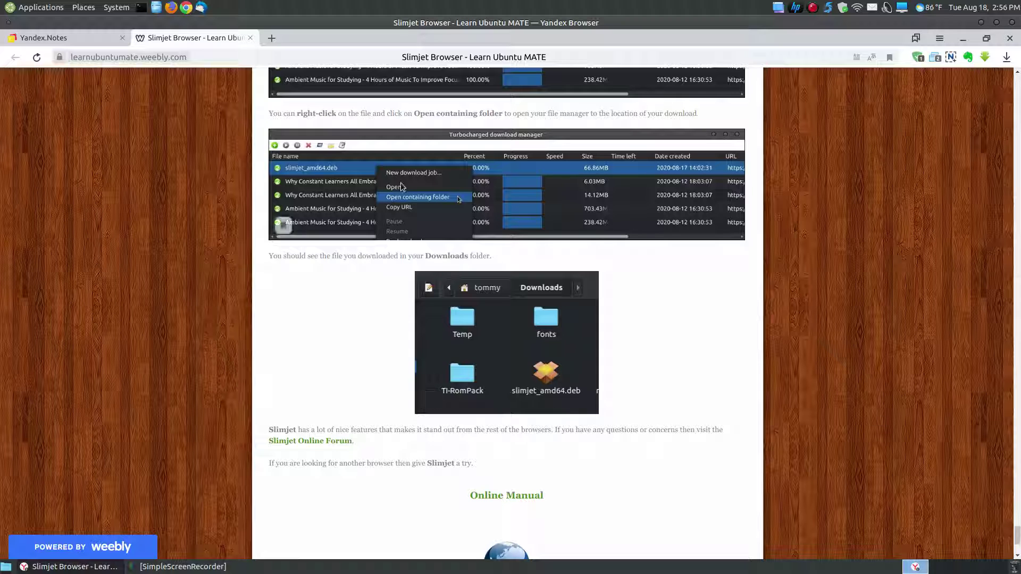
scroll(760, 354, "down", 3)
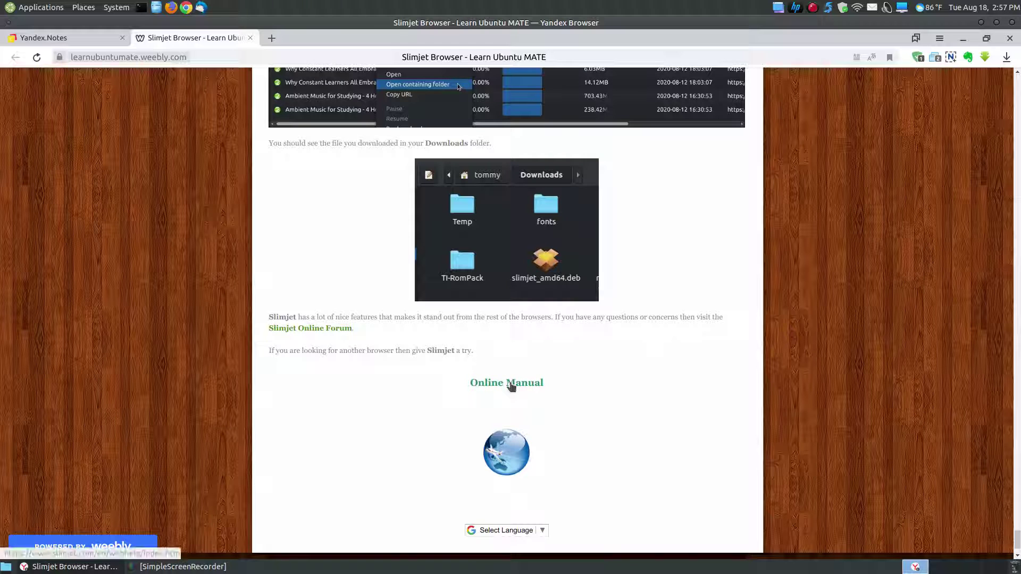
View the Online Manual and the Slimjet Online Forum linked at the article's end, closing each page to return to the article.
left_click(511, 384)
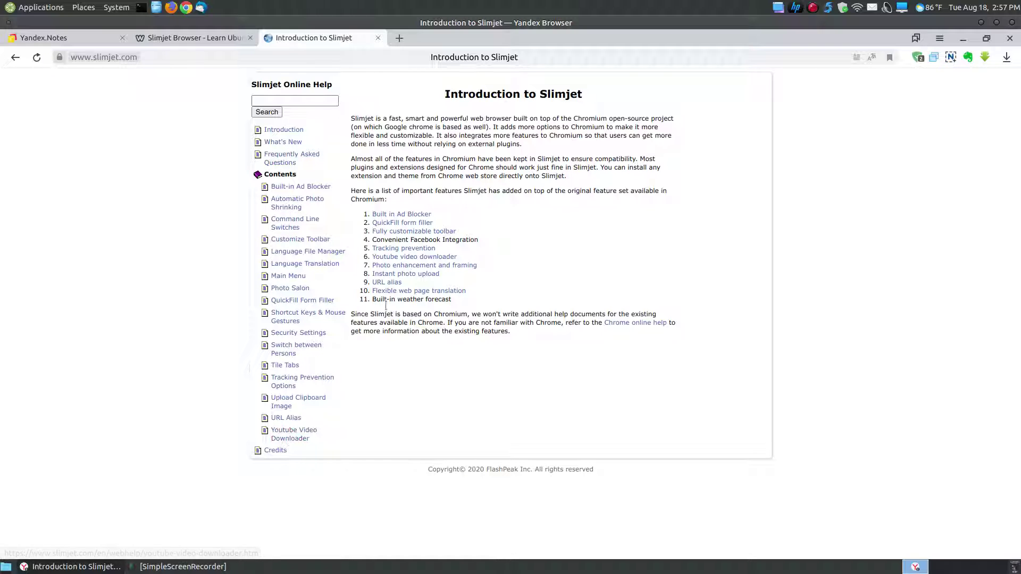
left_click(378, 39)
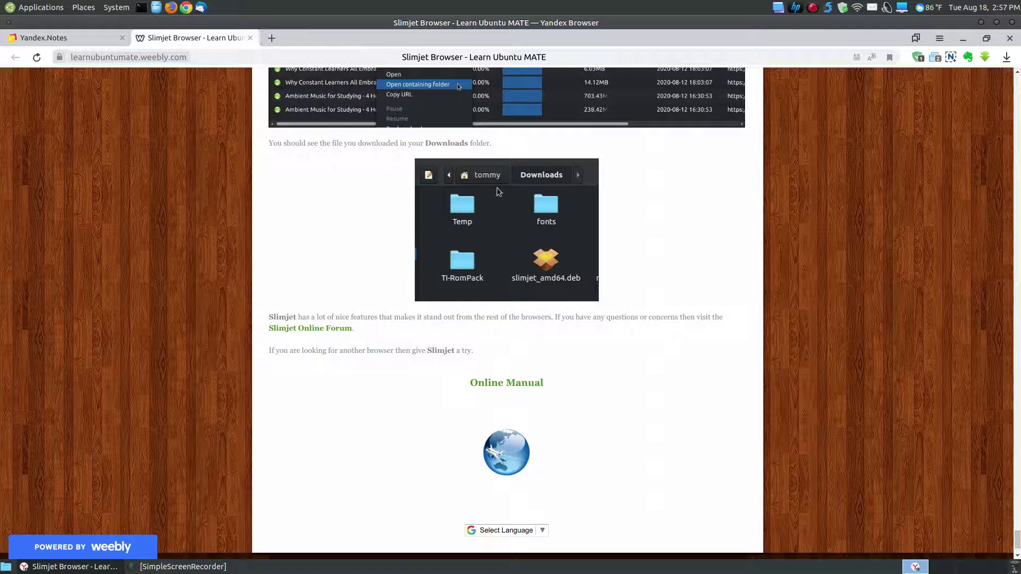
left_click(317, 327)
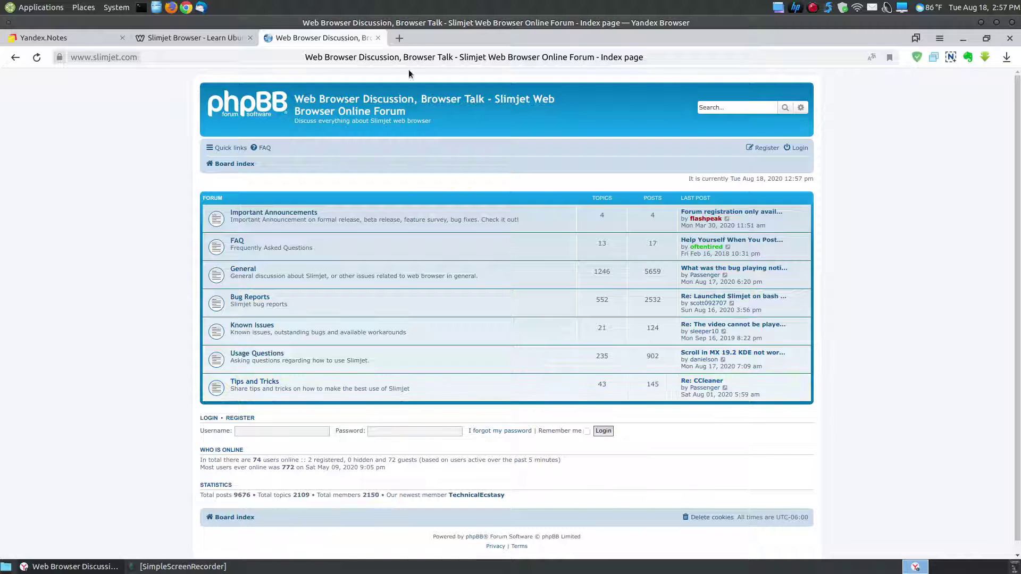
left_click(378, 38)
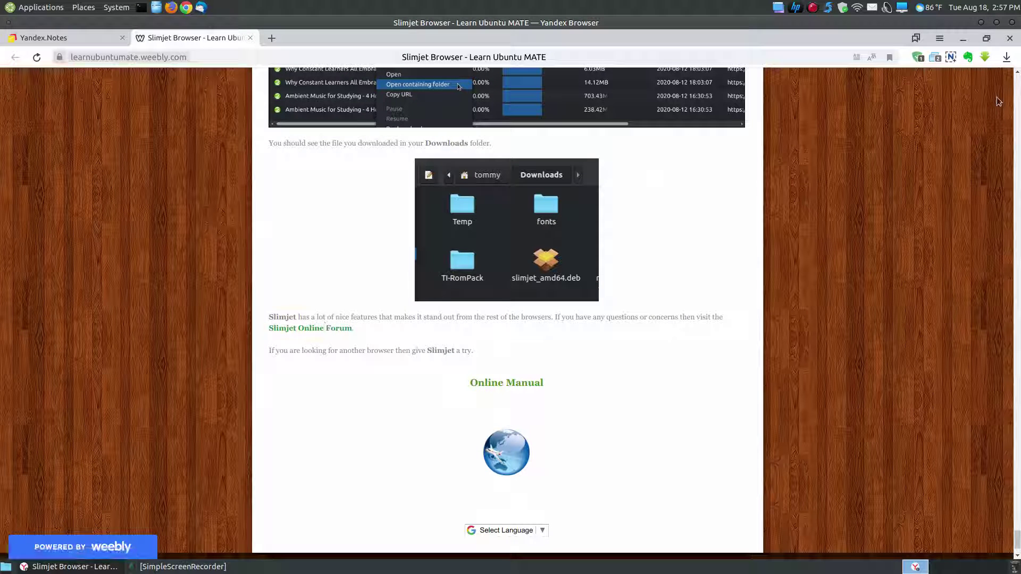
Minimize the article's browser window and launch FlashPeak Slimjet from the installed Internet applications.
left_click(982, 23)
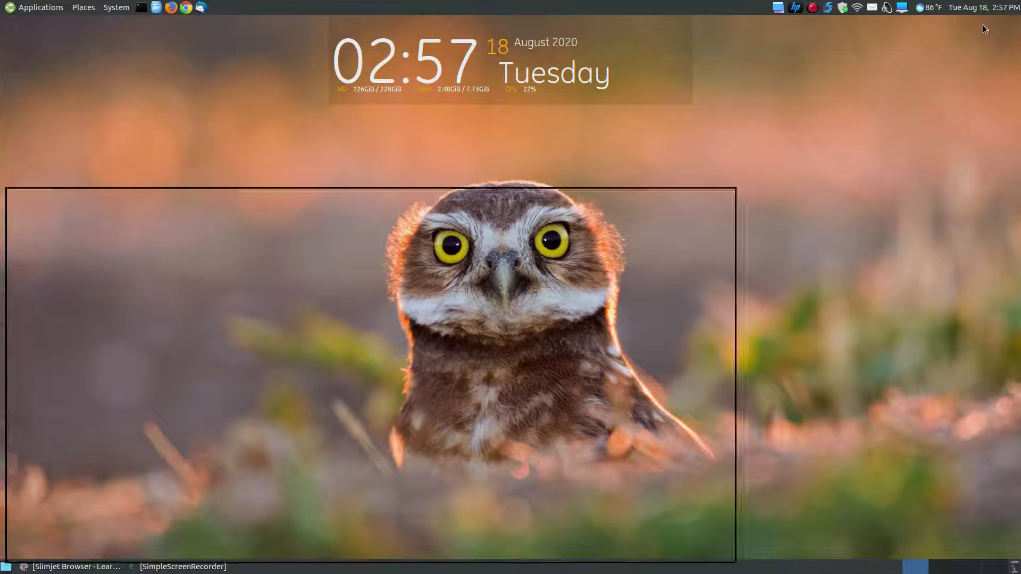
left_click(23, 8)
mouse_move(56, 104)
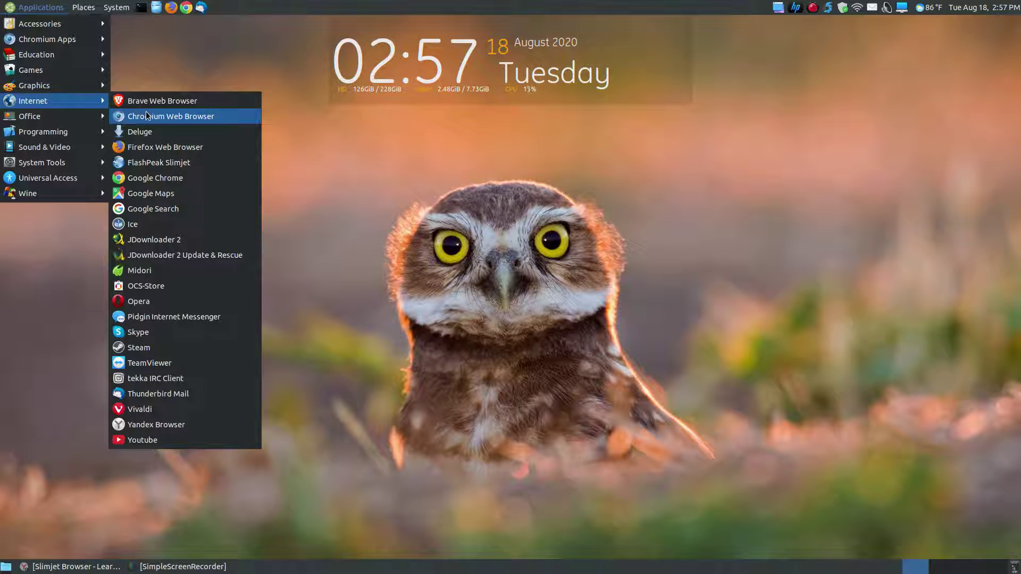
left_click(173, 164)
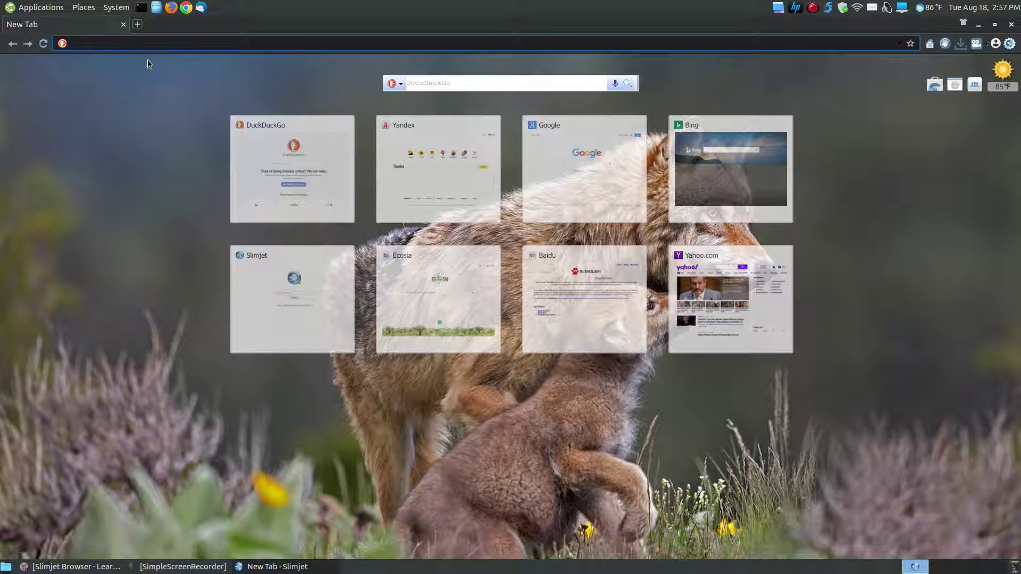
Demonstrate the bookmarks bar on the New Tab page by revealing and hiding it several times.
key("ctrl+shift+b")
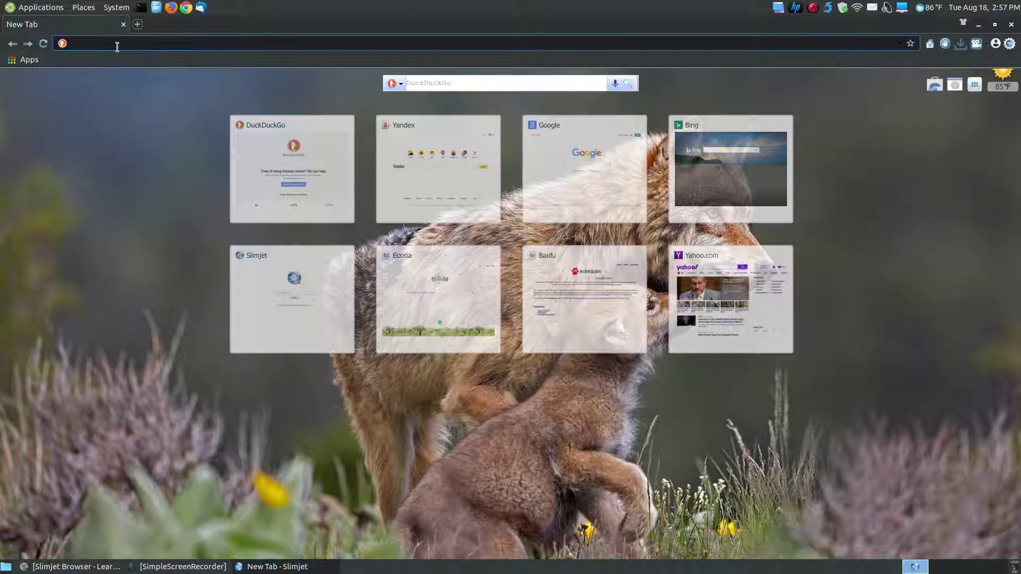
key("ctrl+shift+b")
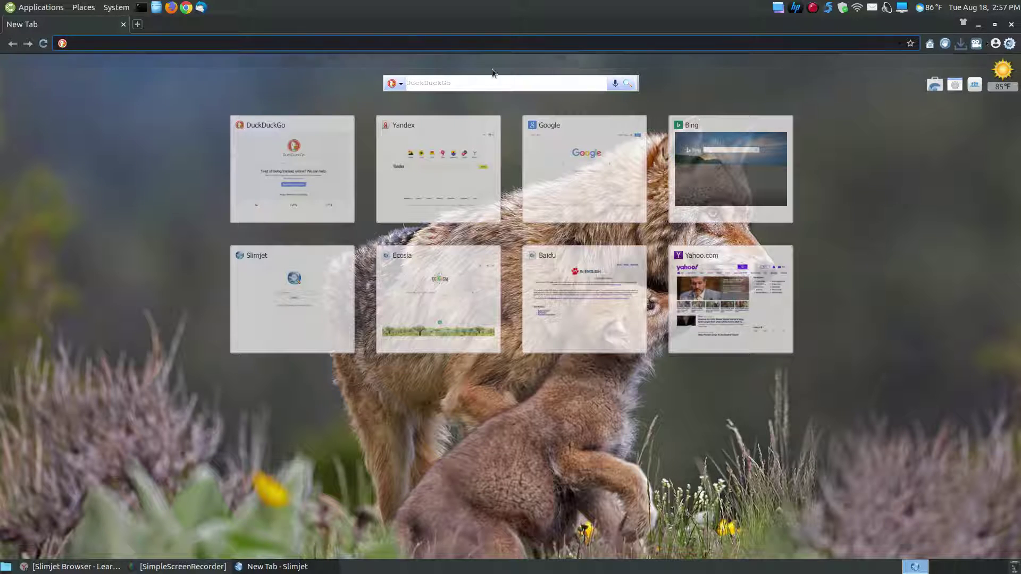
key("ctrl+shift+b")
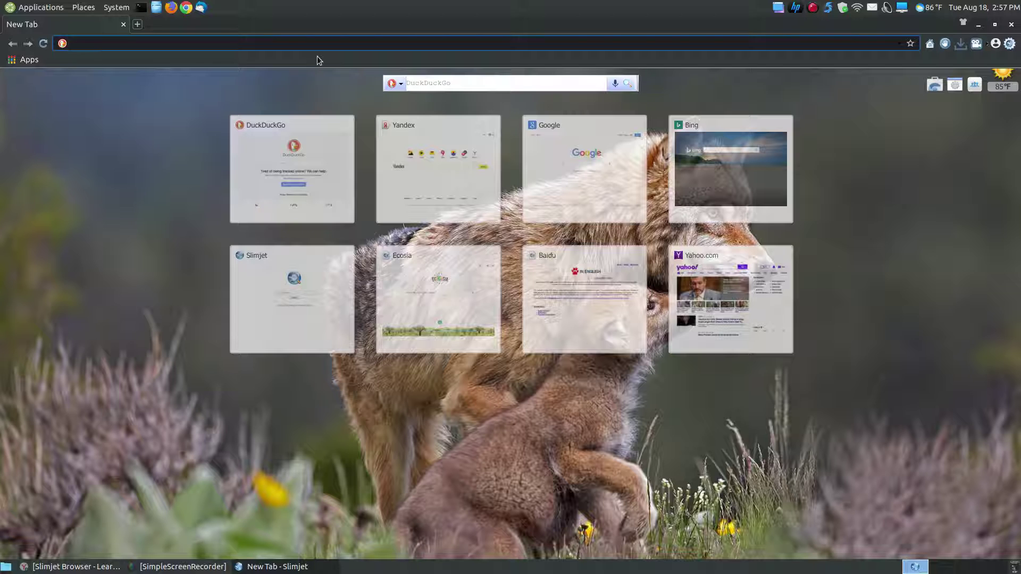
key("ctrl+shift+b")
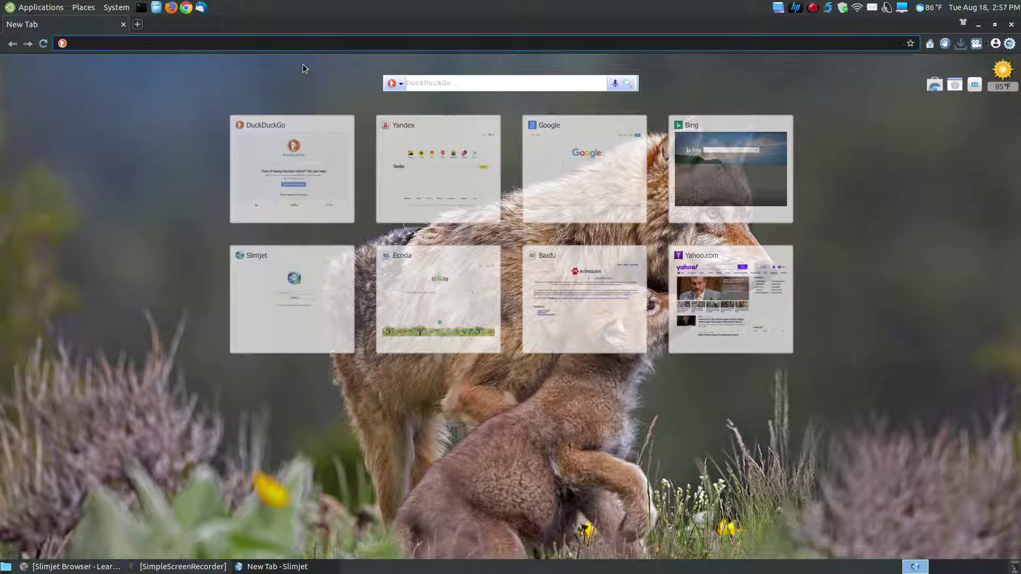
key("ctrl+shift+b")
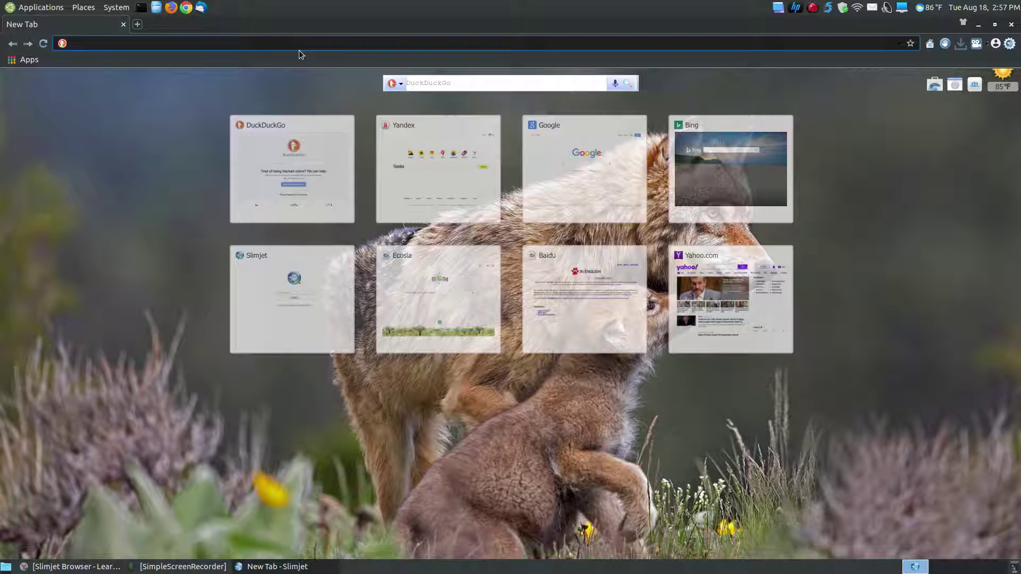
key("ctrl+shift+b")
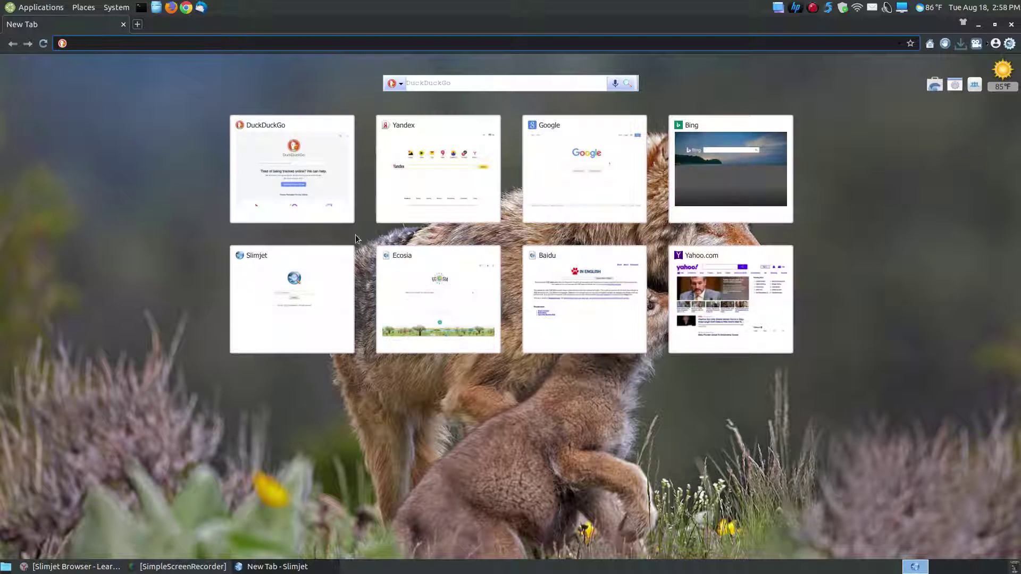
Examine the Edit URL options of the DuckDuckGo tile and the Yandex tile, accepting each dialog.
mouse_move(284, 43)
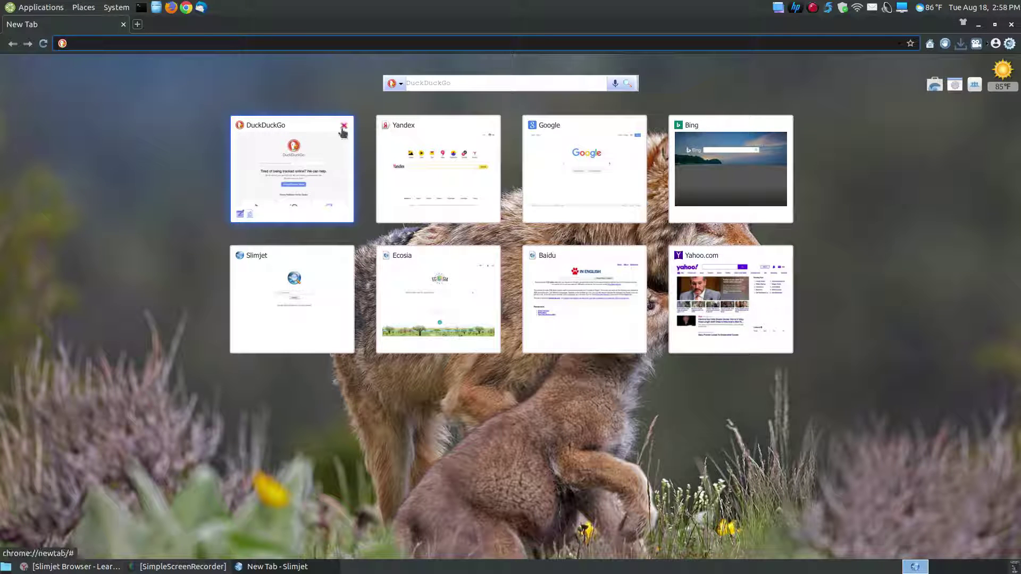
left_click(240, 214)
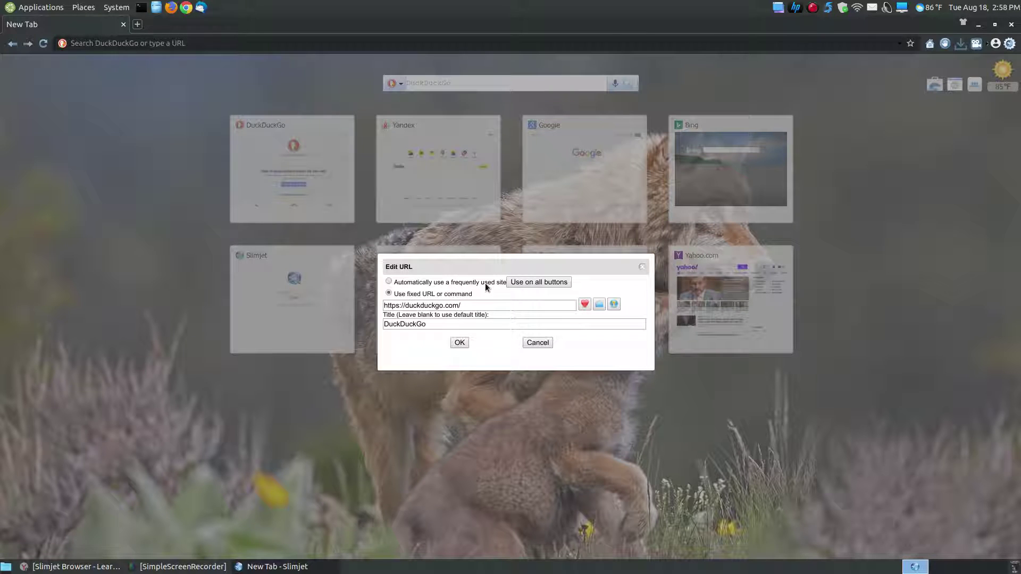
left_click(444, 305)
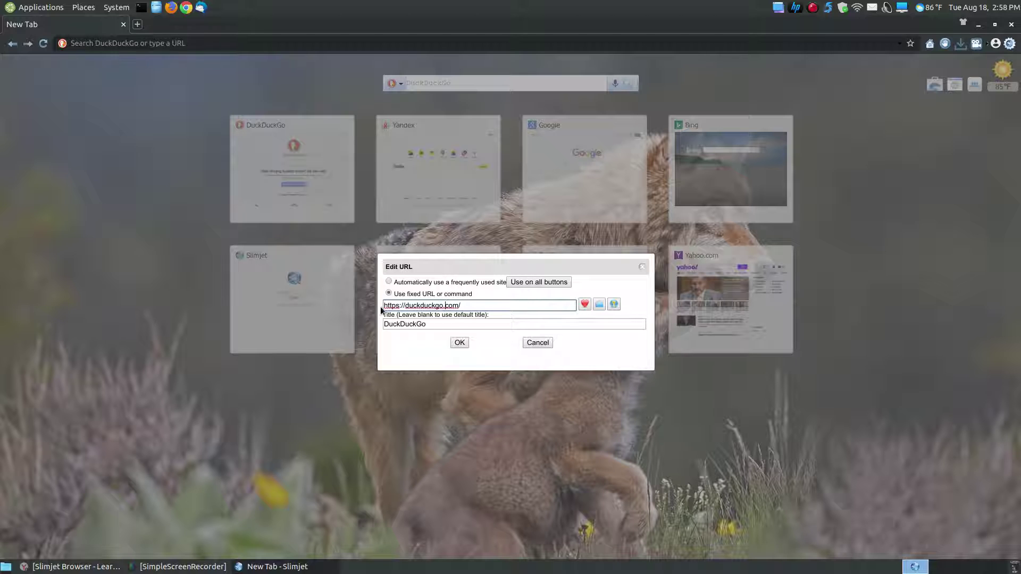
left_click(460, 343)
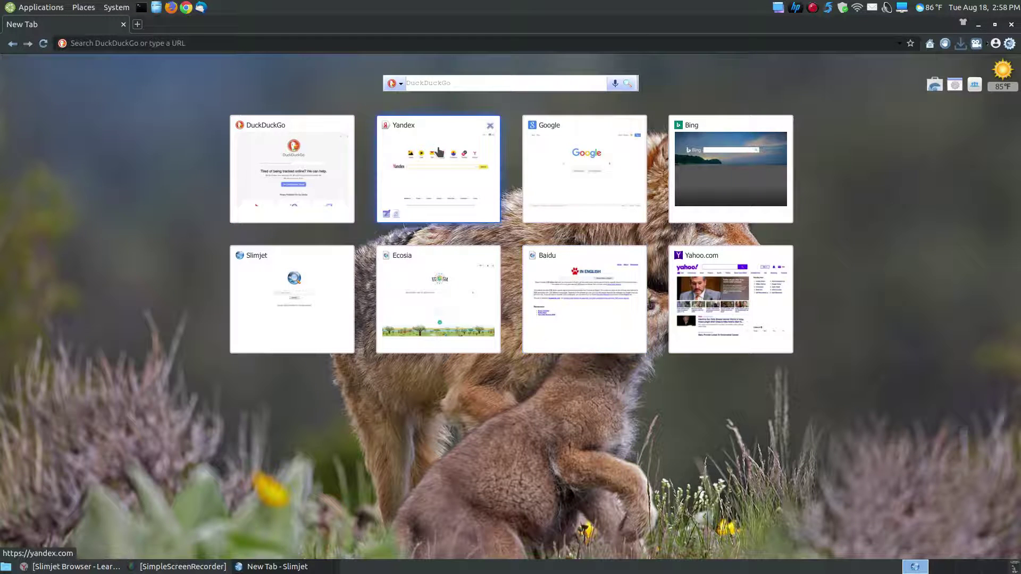
left_click(387, 214)
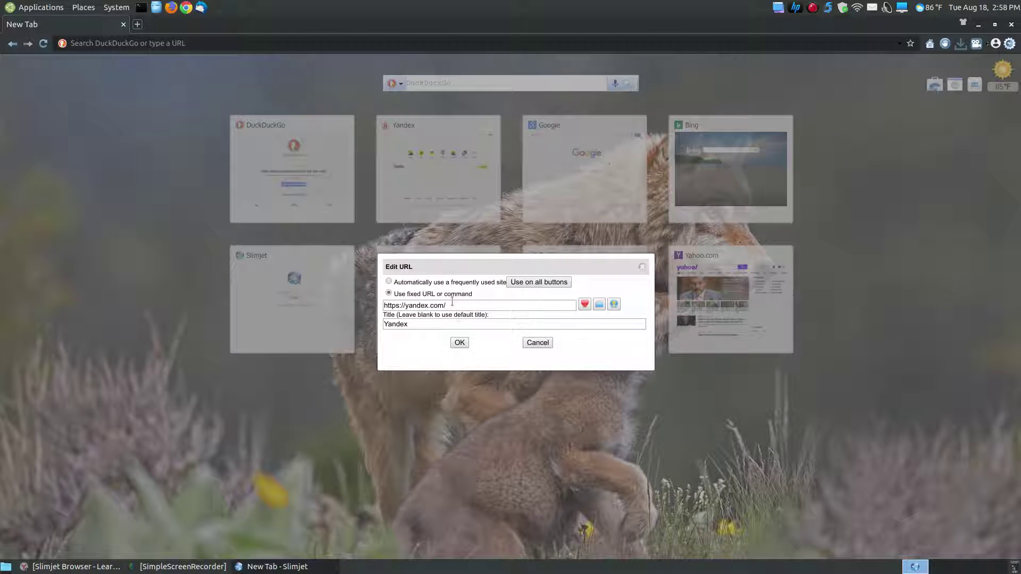
left_click(456, 343)
Visit Yandex from its tile, accept its cookie files, and replace the Yandex tab with a new one.
left_click(427, 157)
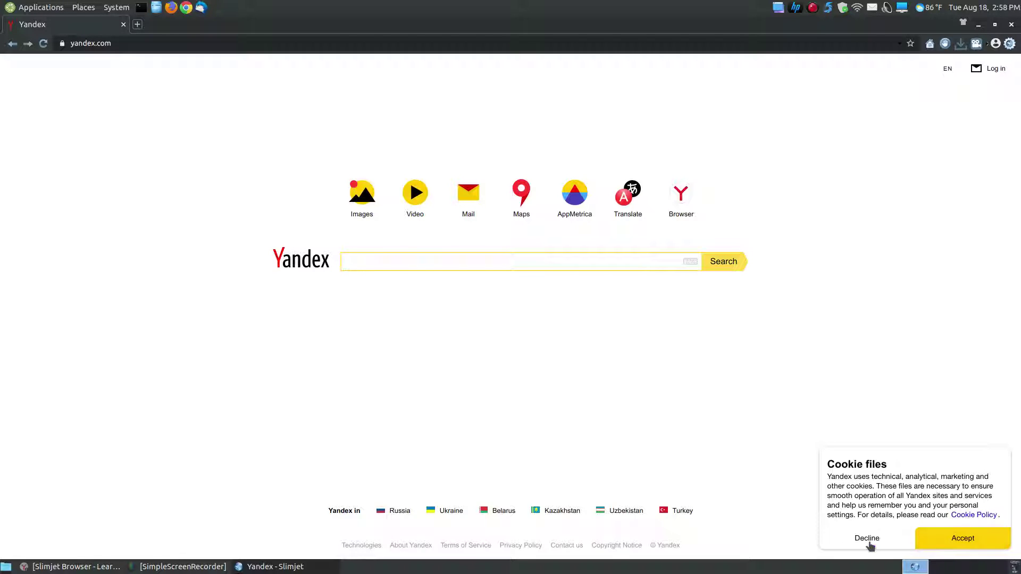
left_click(968, 538)
key("ctrl+shift+b")
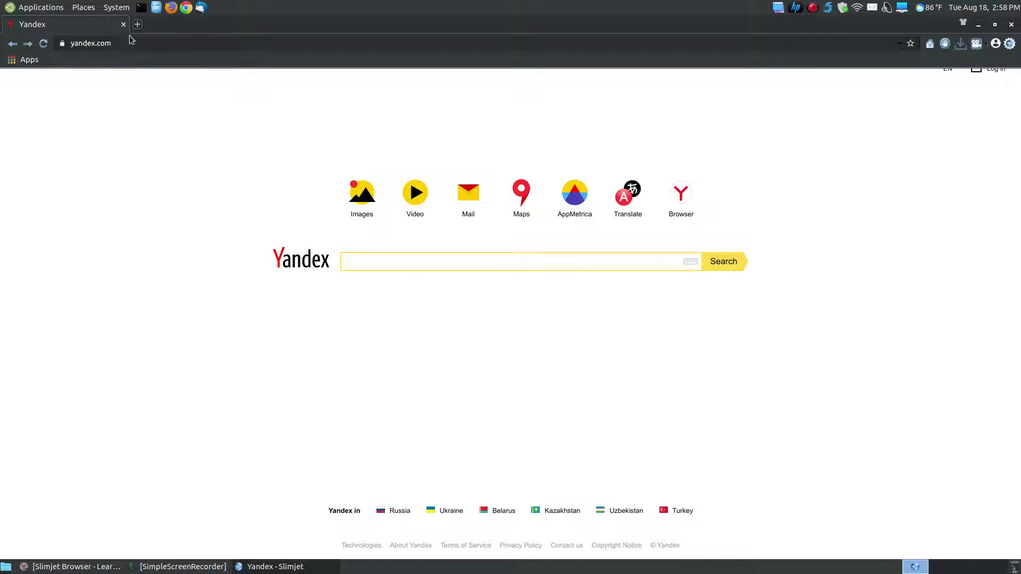
left_click(137, 23)
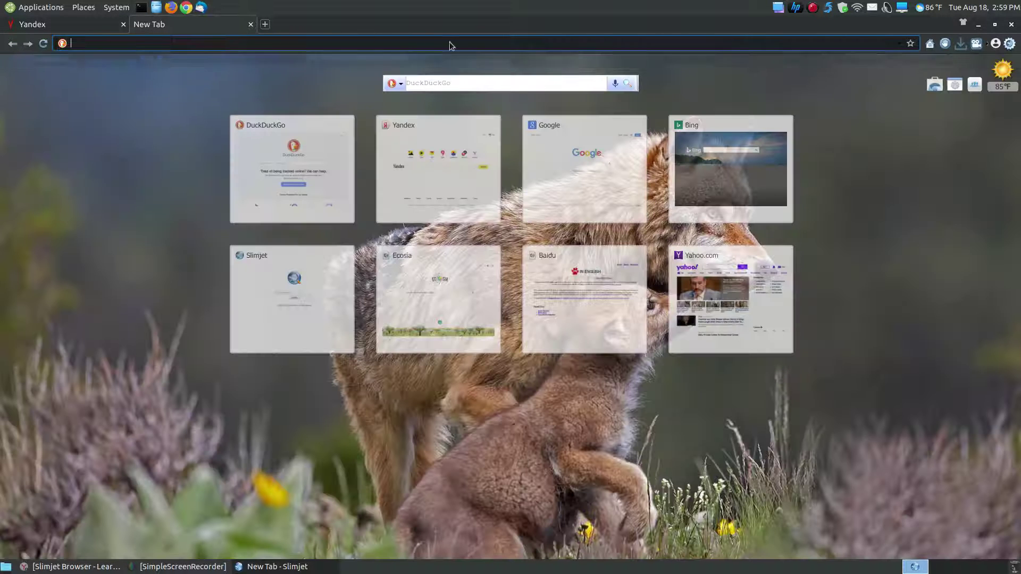
left_click(124, 24)
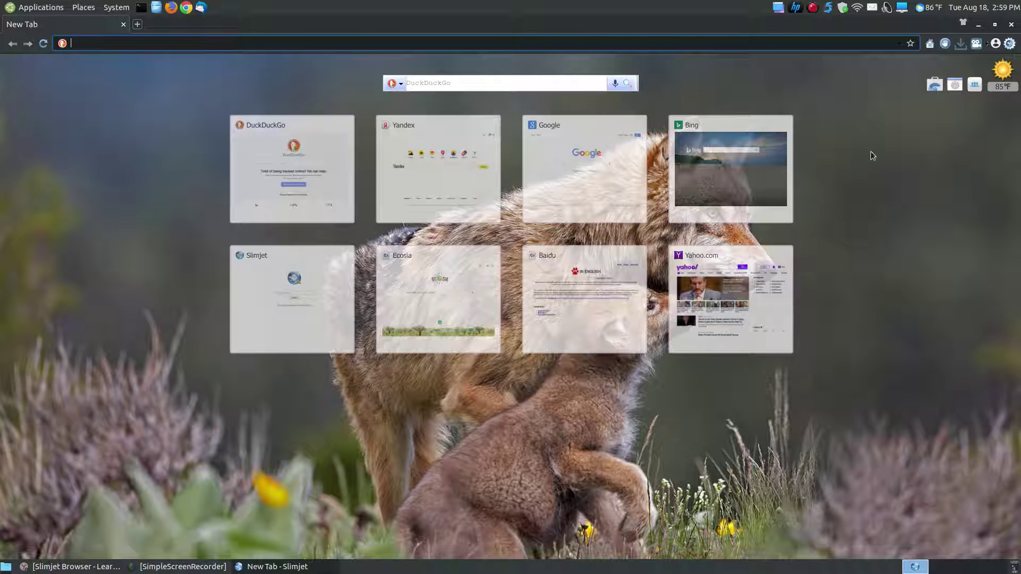
Review the search box's engine choices and the Manage search engines page, and go back to the Omnibox settings.
left_click(401, 84)
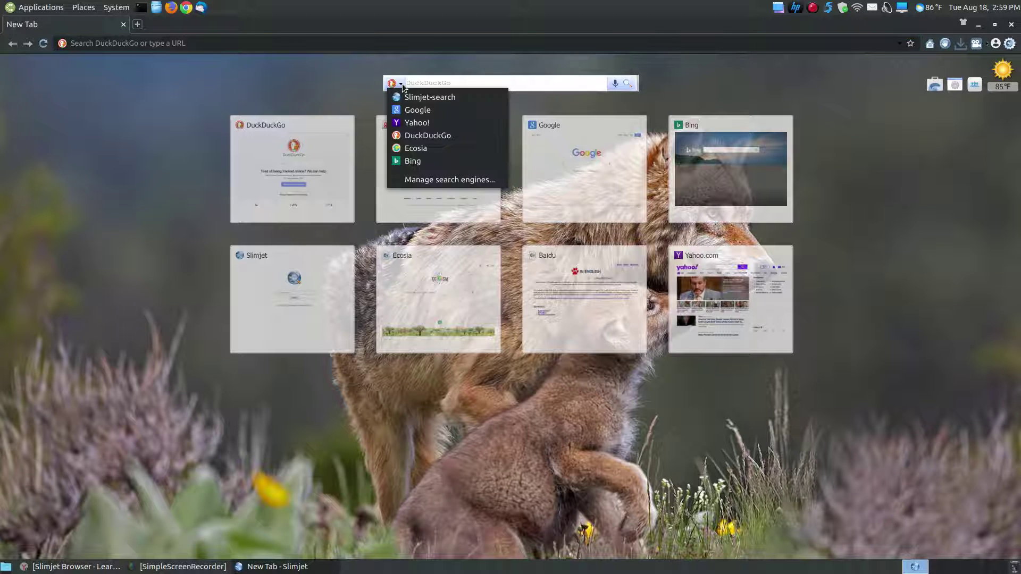
left_click(448, 180)
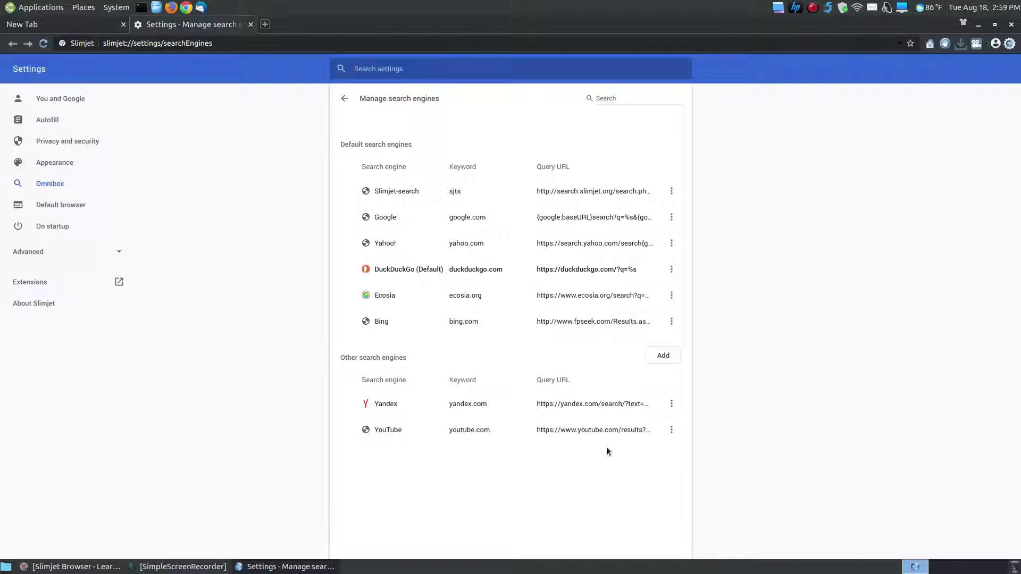
left_click(346, 98)
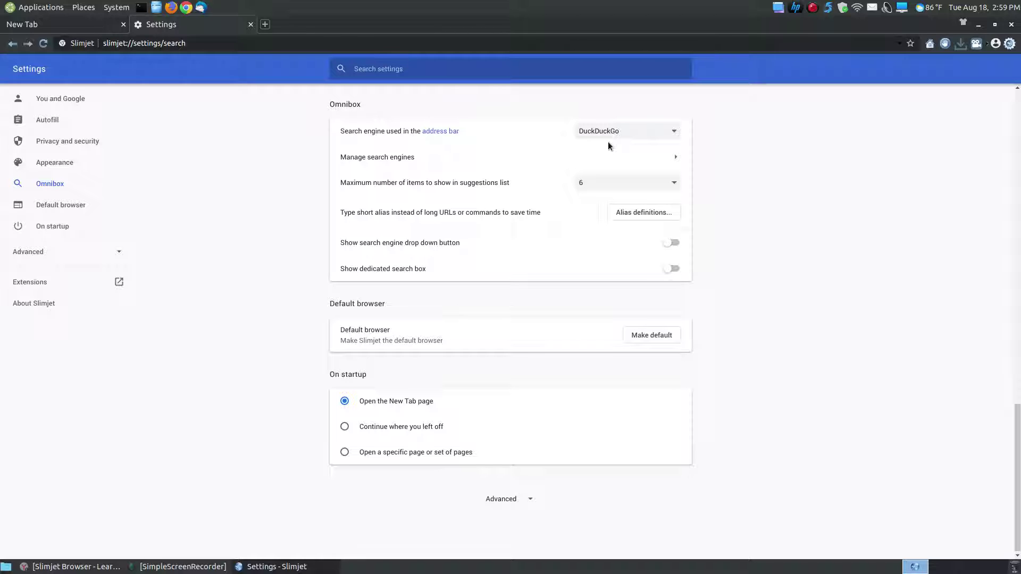
Close the settings tab and set the New Tab page's background image to London Millennium Bridge.jpg from the Browsers pictures folder.
left_click(251, 24)
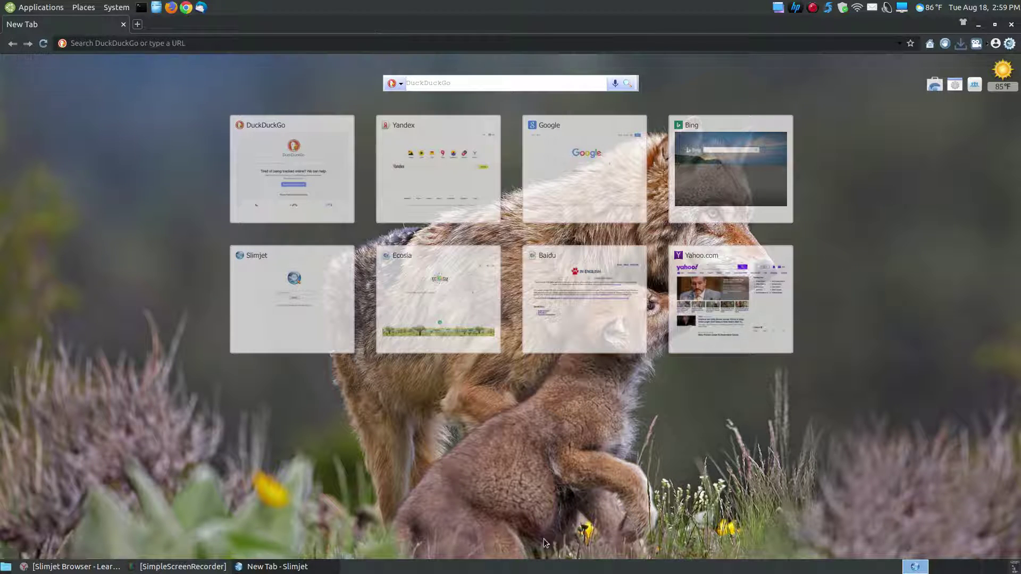
left_click(956, 85)
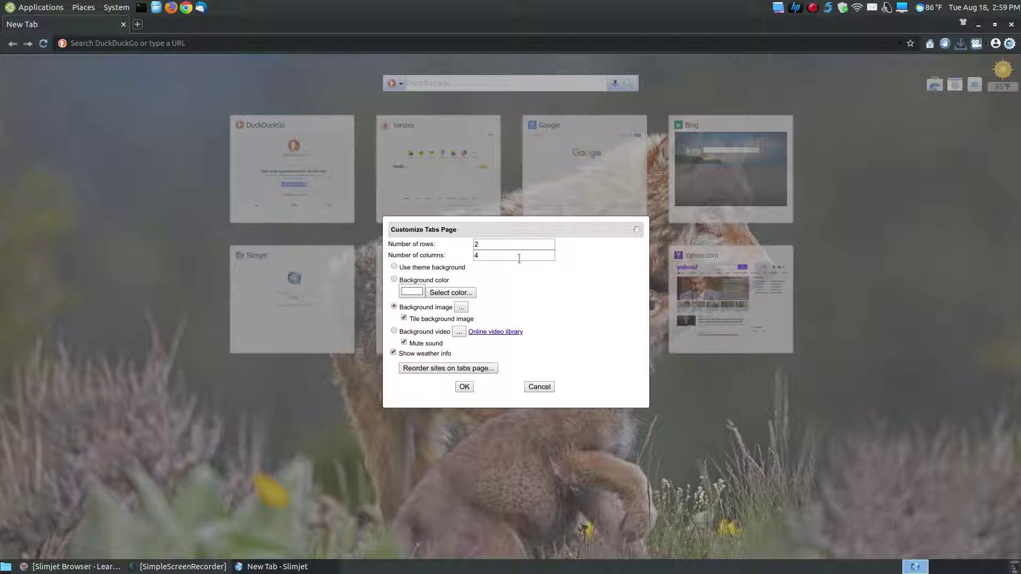
left_click(487, 244)
left_click(461, 308)
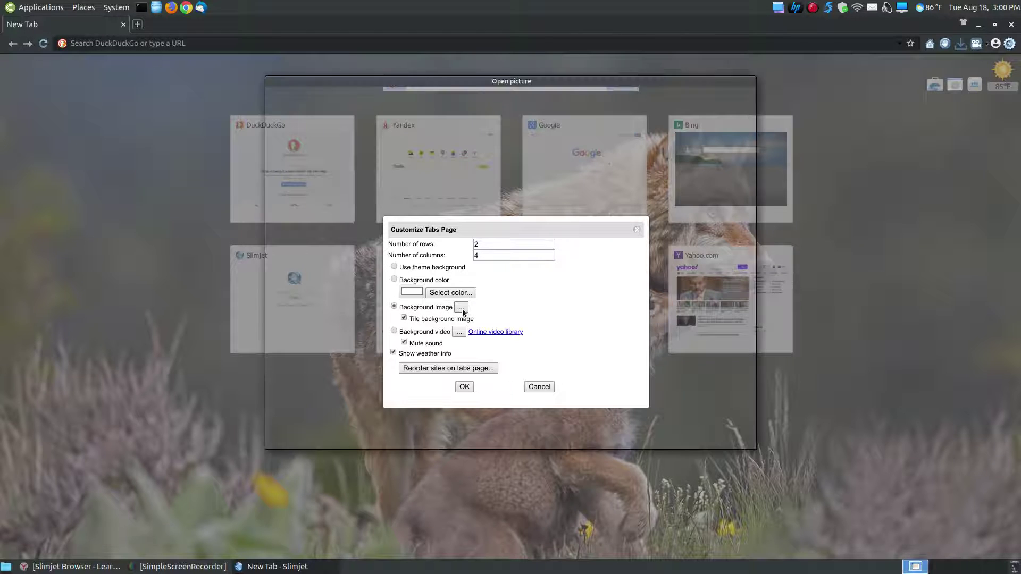
left_click(301, 227)
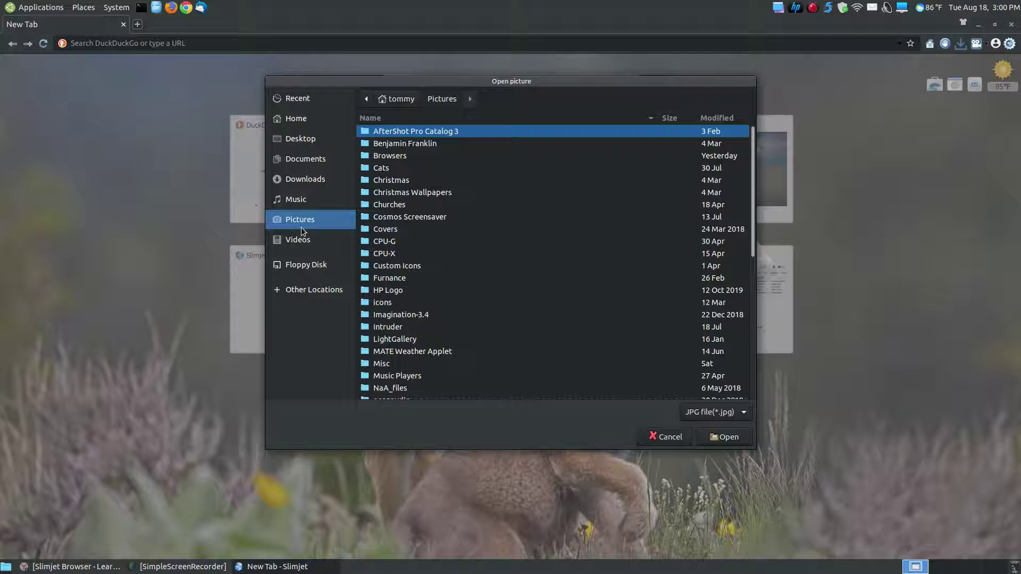
double_click(403, 158)
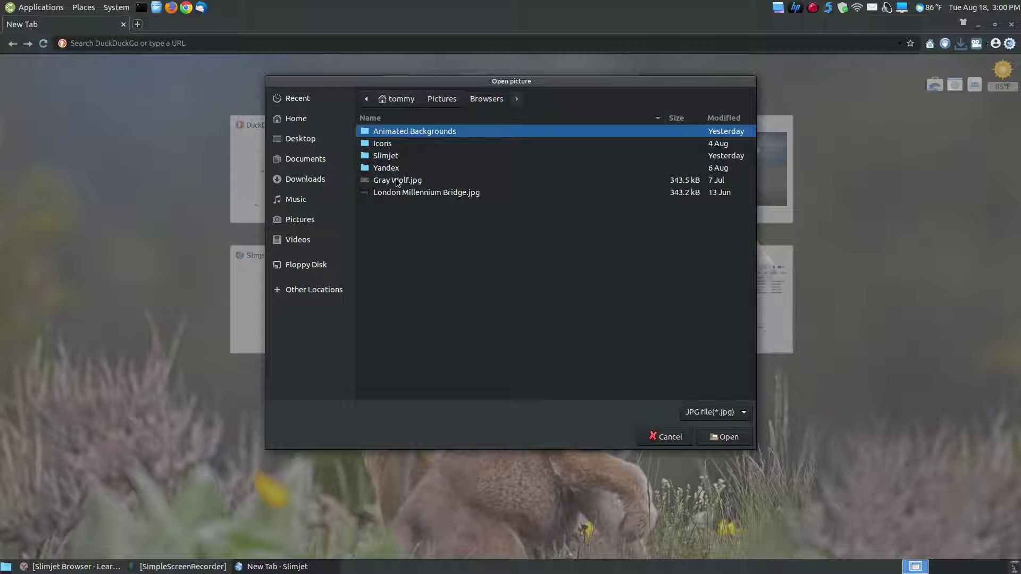
left_click(384, 194)
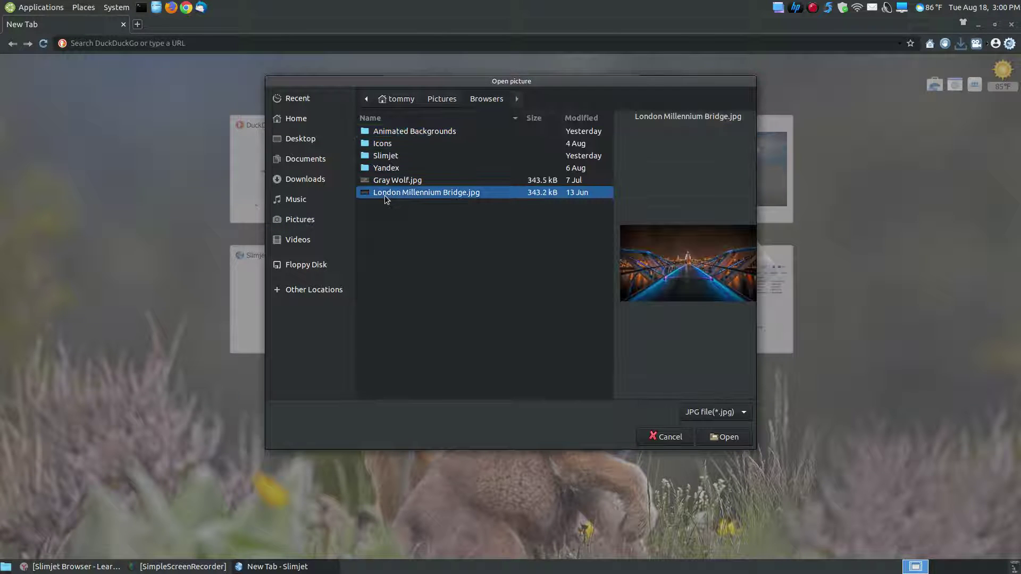
left_click(727, 437)
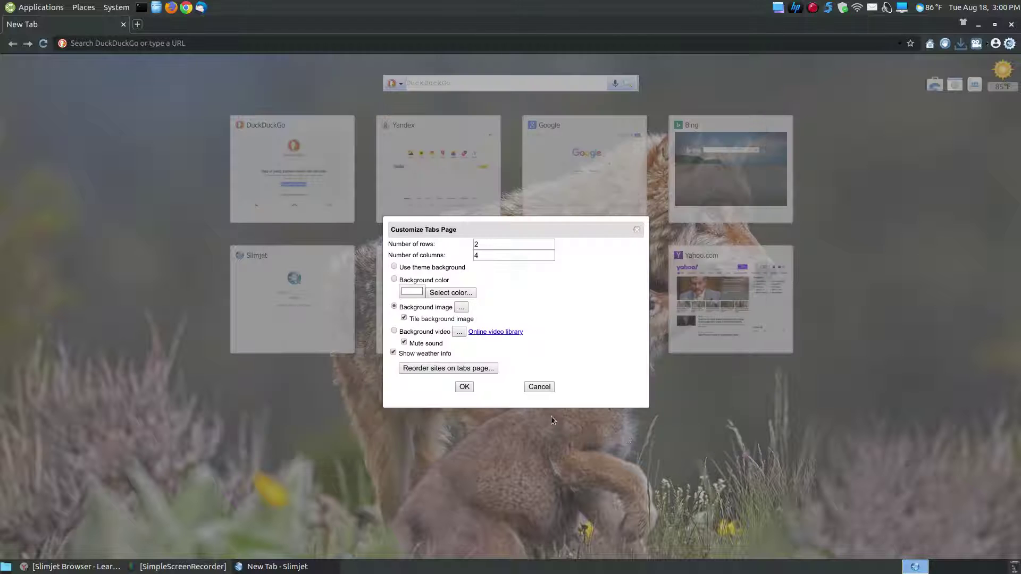
left_click(463, 386)
key("ctrl+shift+b")
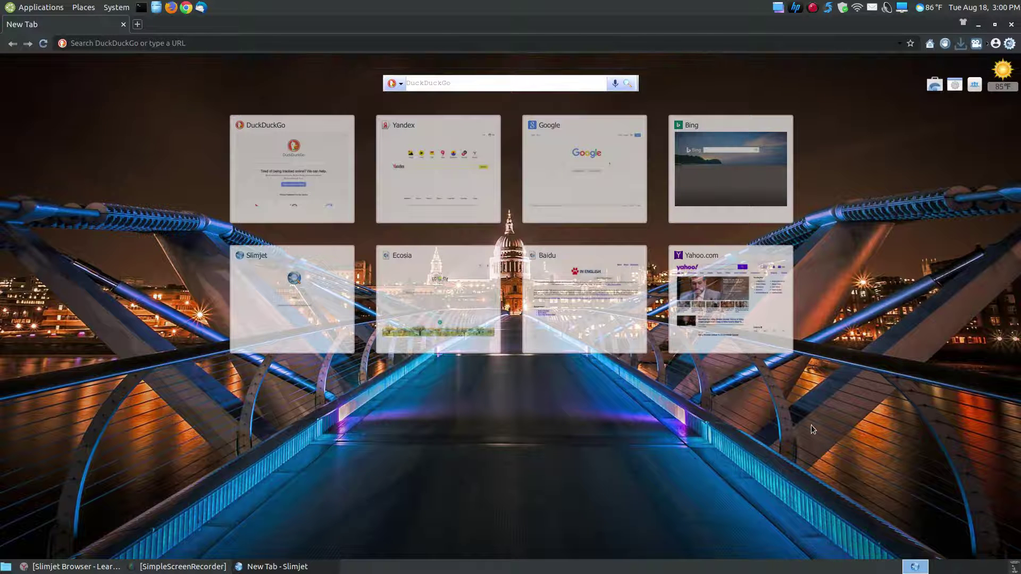
Browse the online library of background videos for the New Tab page, and return to the customization options.
left_click(955, 84)
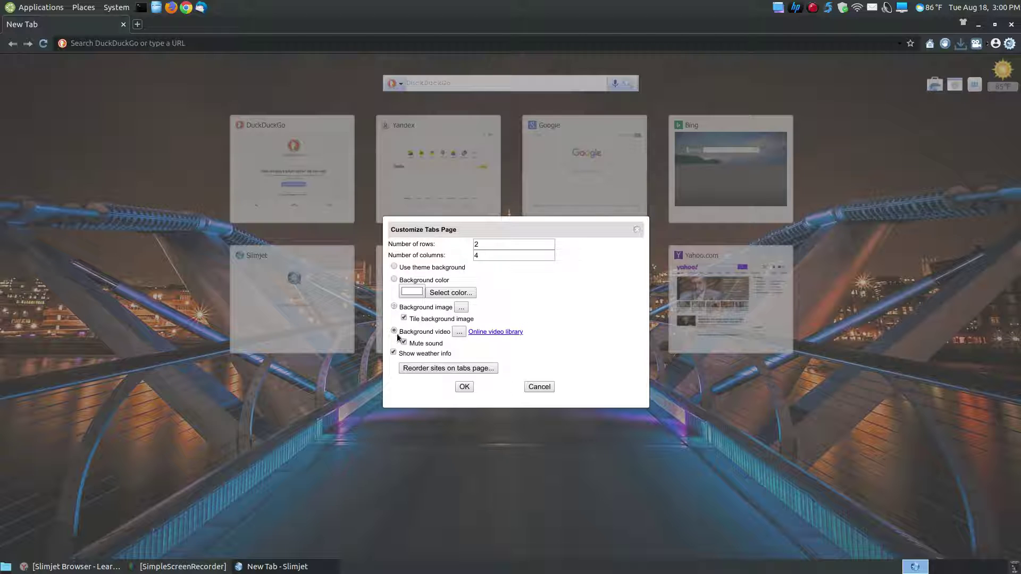
left_click(487, 333)
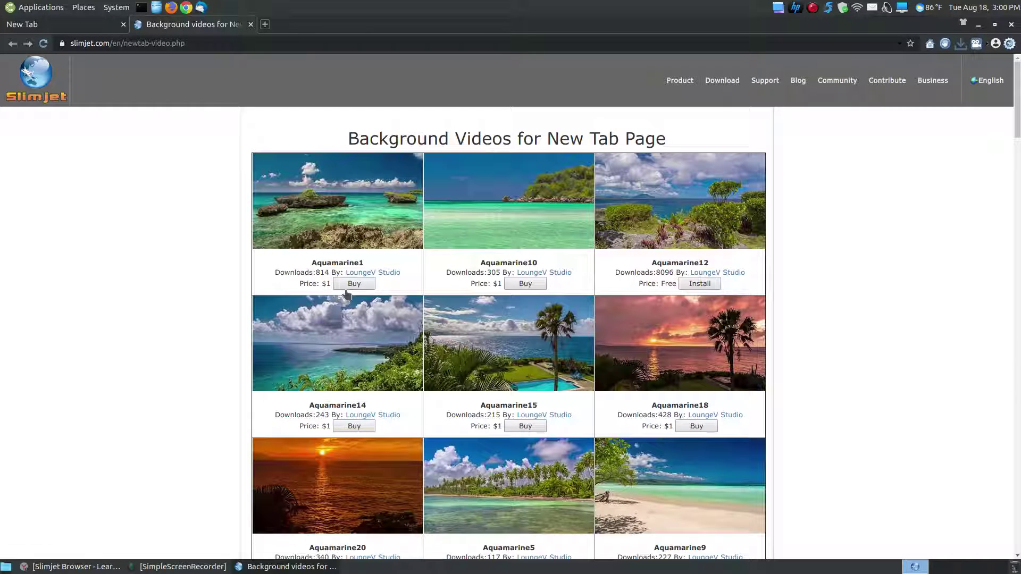
scroll(713, 406, "down", 14)
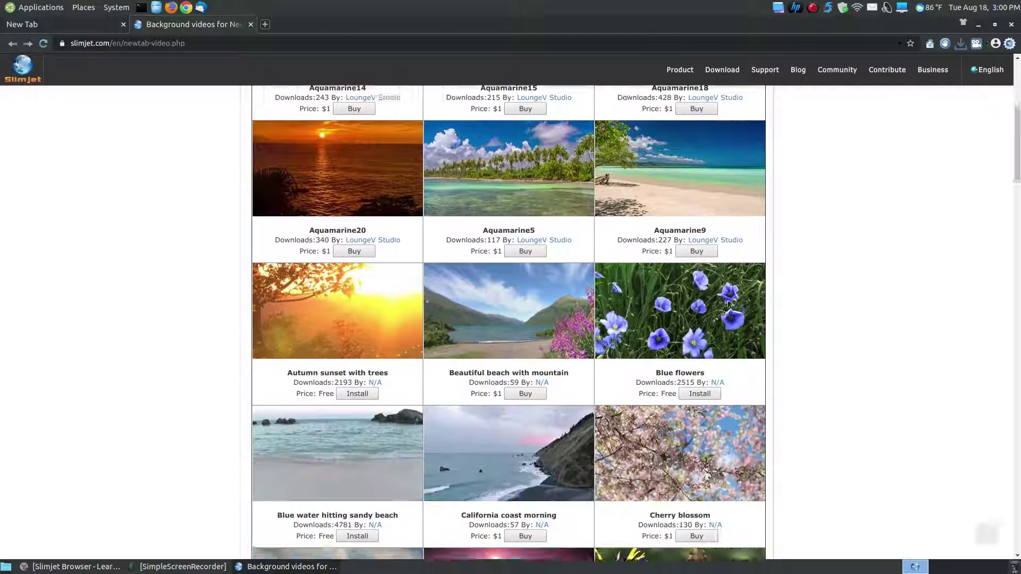
scroll(714, 270, "down", 13)
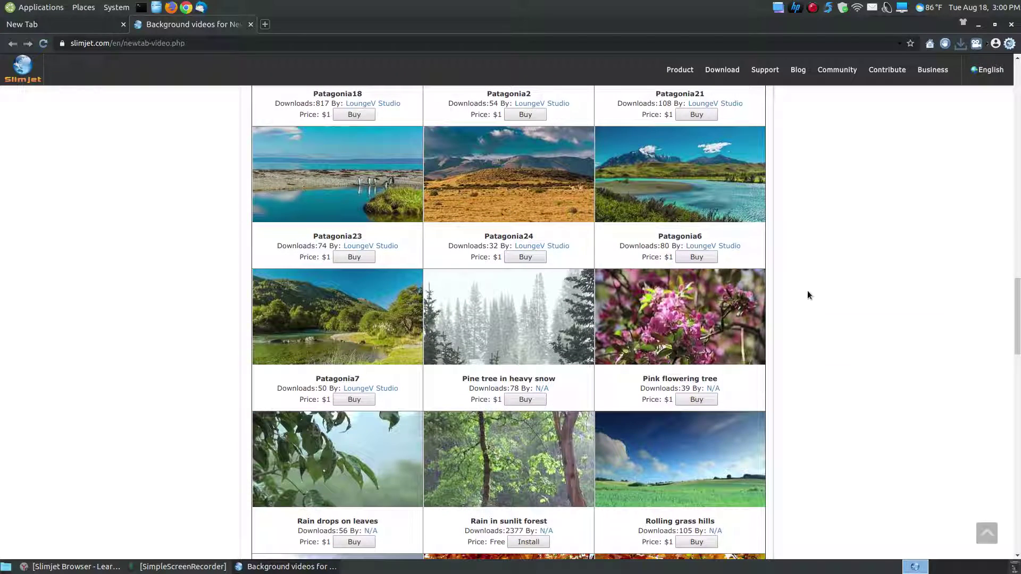
left_click(250, 25)
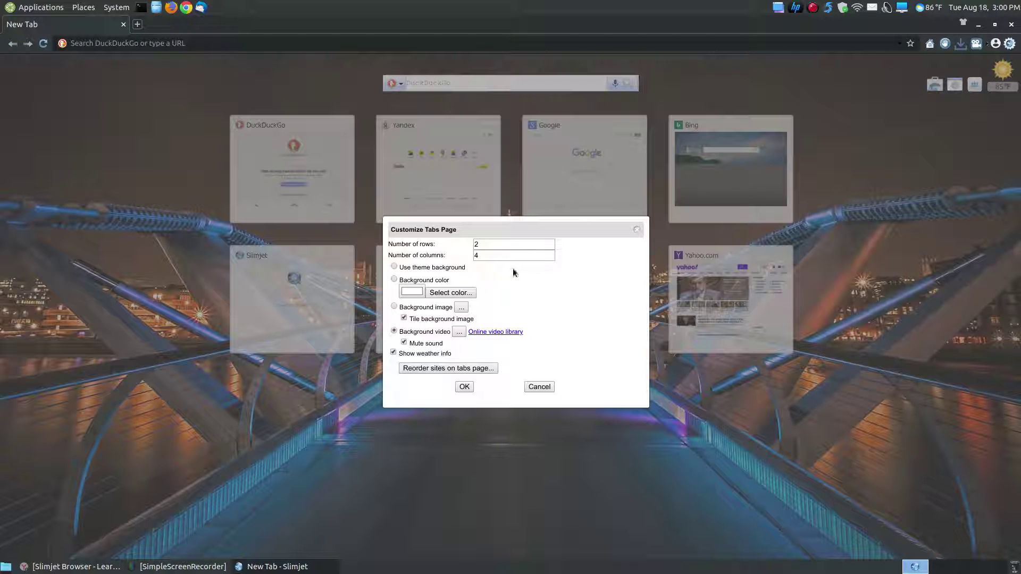
Set the New Tab page's background video to City.webm from the Animated Backgrounds folder inside Pictures > Browsers.
left_click(455, 332)
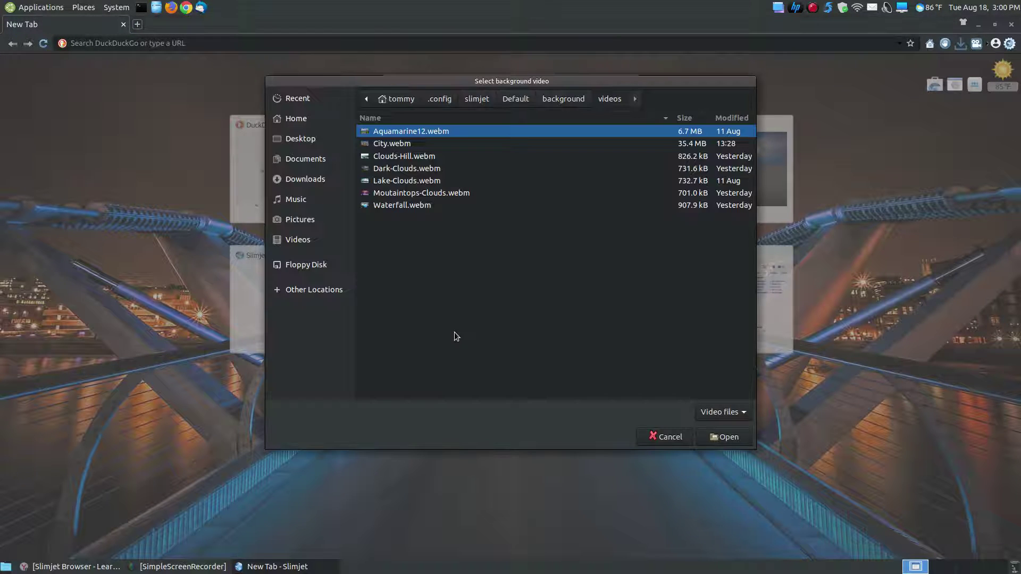
left_click(288, 219)
double_click(392, 156)
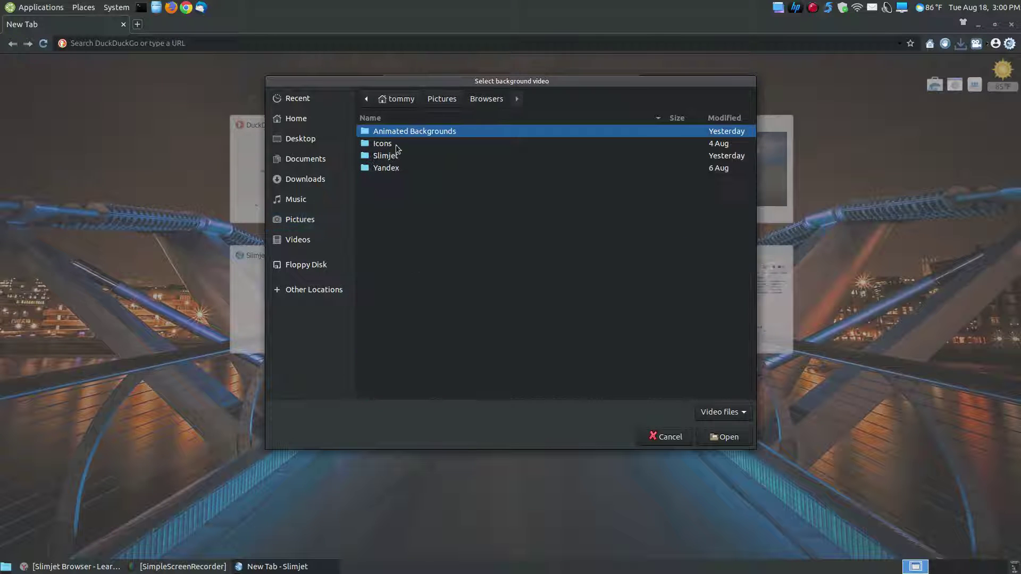
double_click(435, 132)
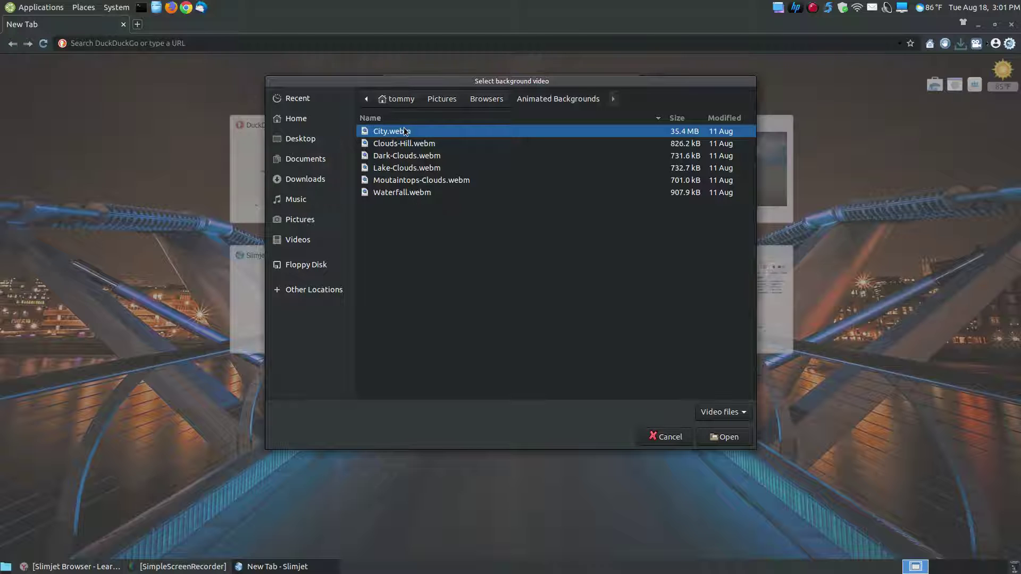
left_click(724, 437)
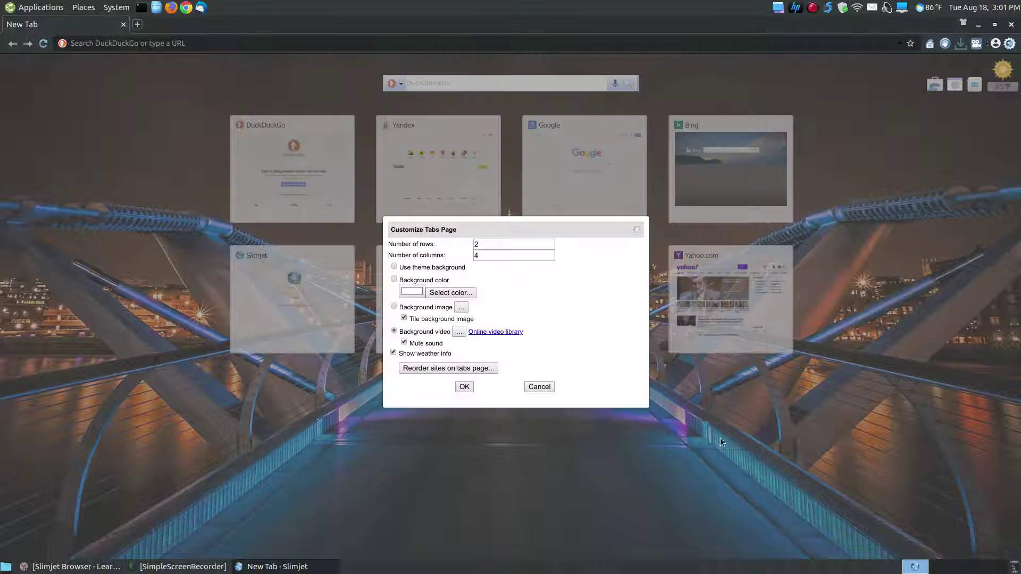
left_click(472, 390)
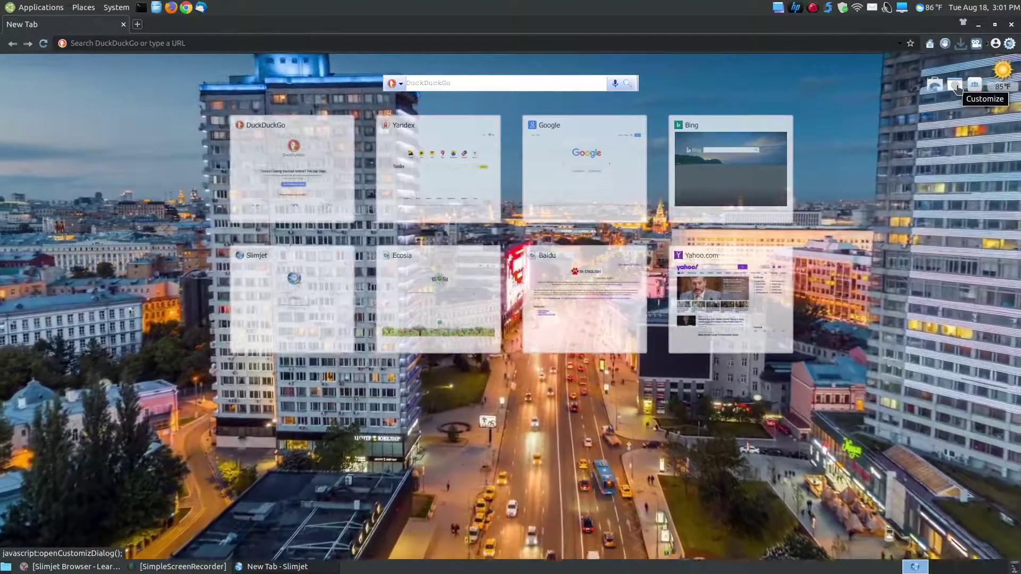
Switch the New Tab page from the background video to the background image Gray Wolf.jpg from the Browsers pictures folder.
left_click(956, 86)
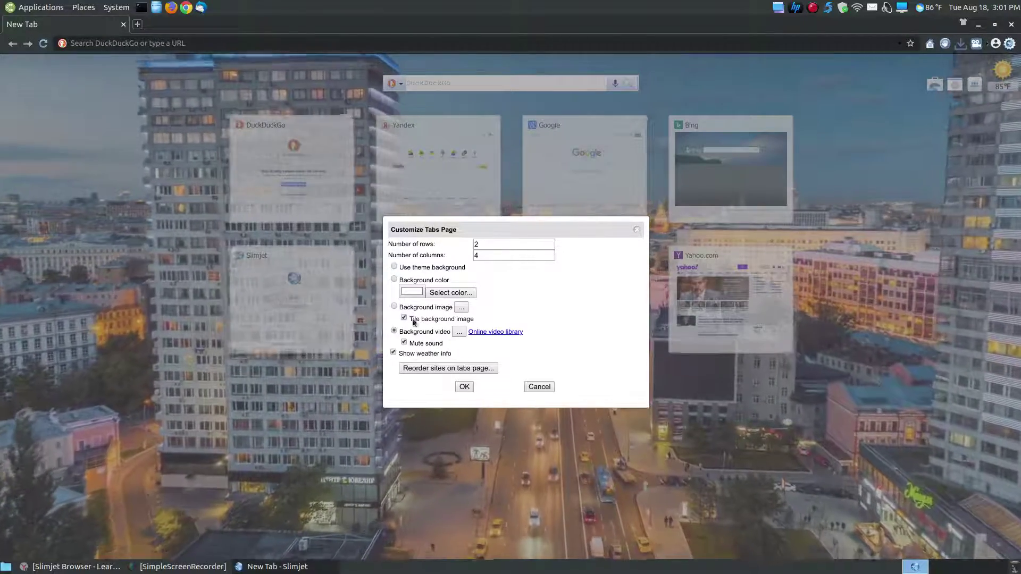
left_click(394, 306)
left_click(461, 308)
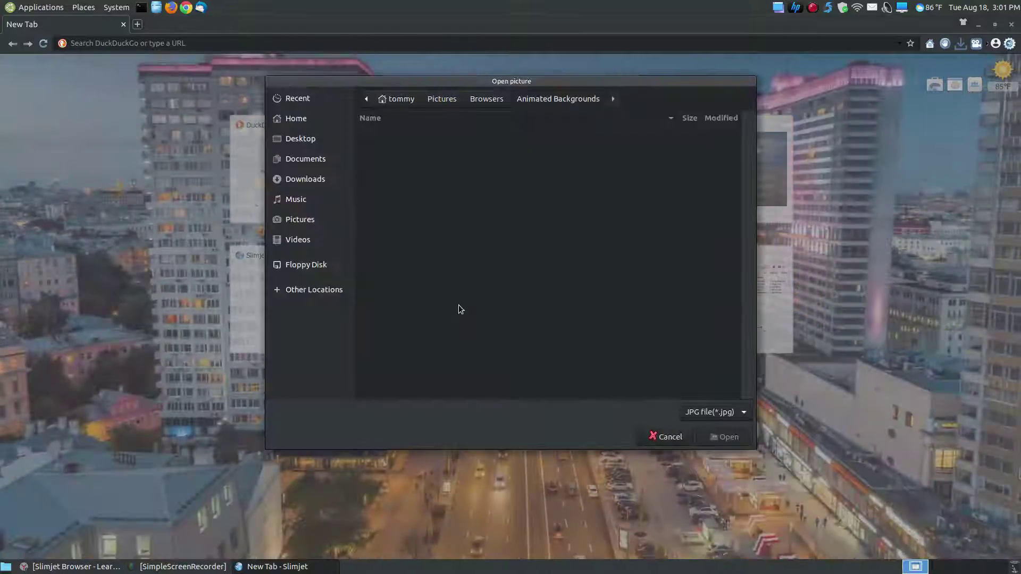
left_click(442, 99)
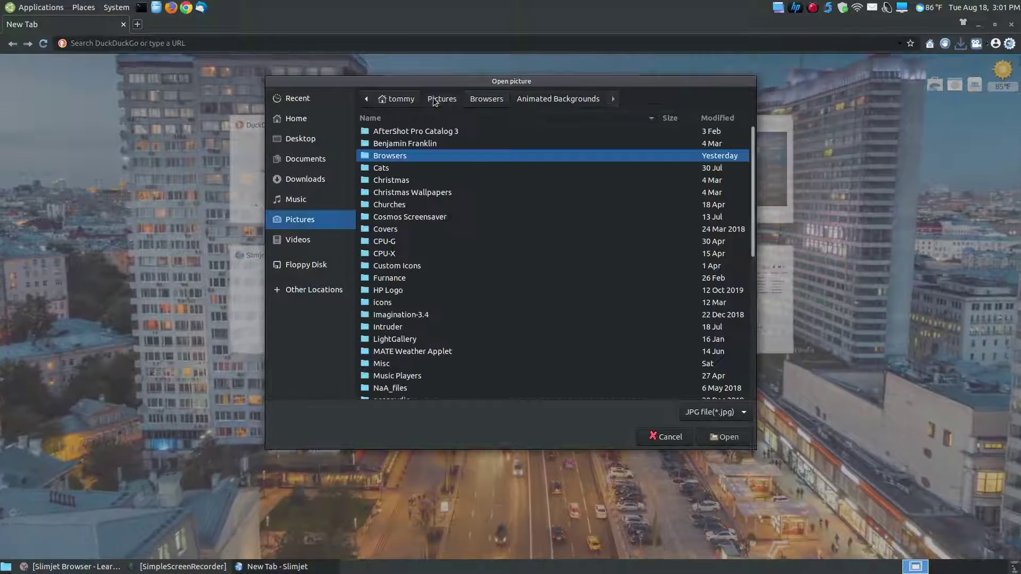
left_click(487, 99)
left_click(404, 181)
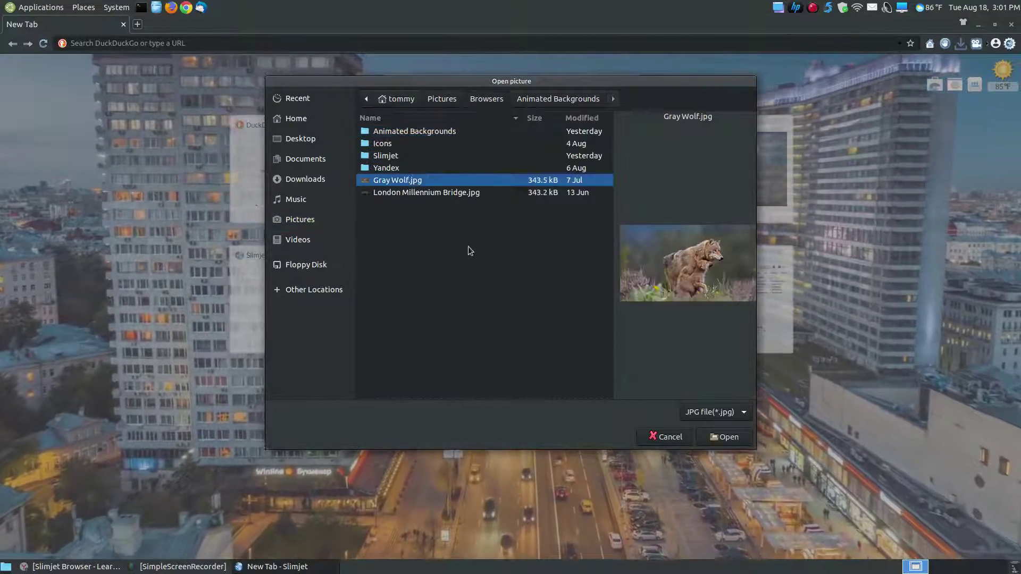
left_click(725, 437)
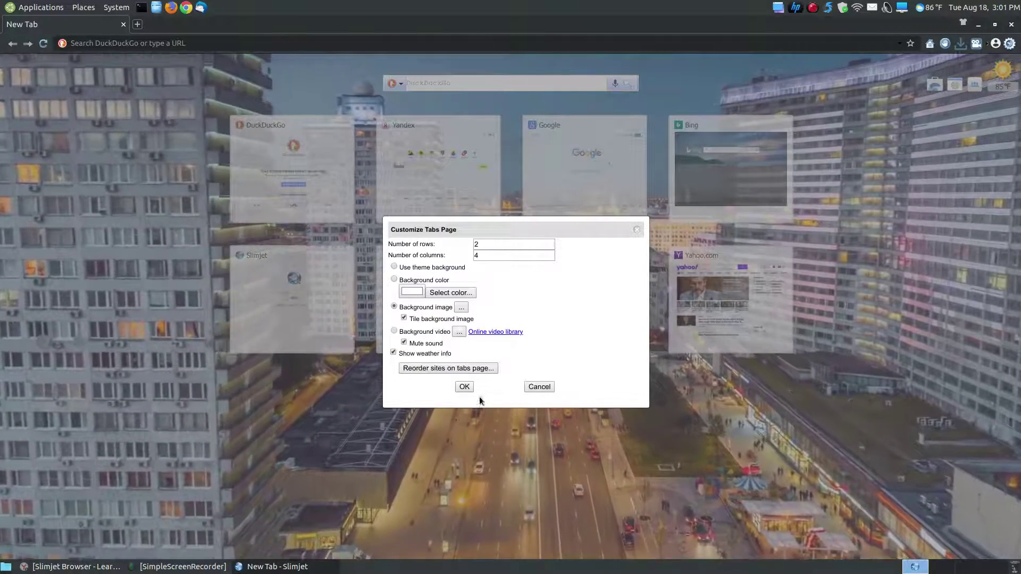
left_click(464, 386)
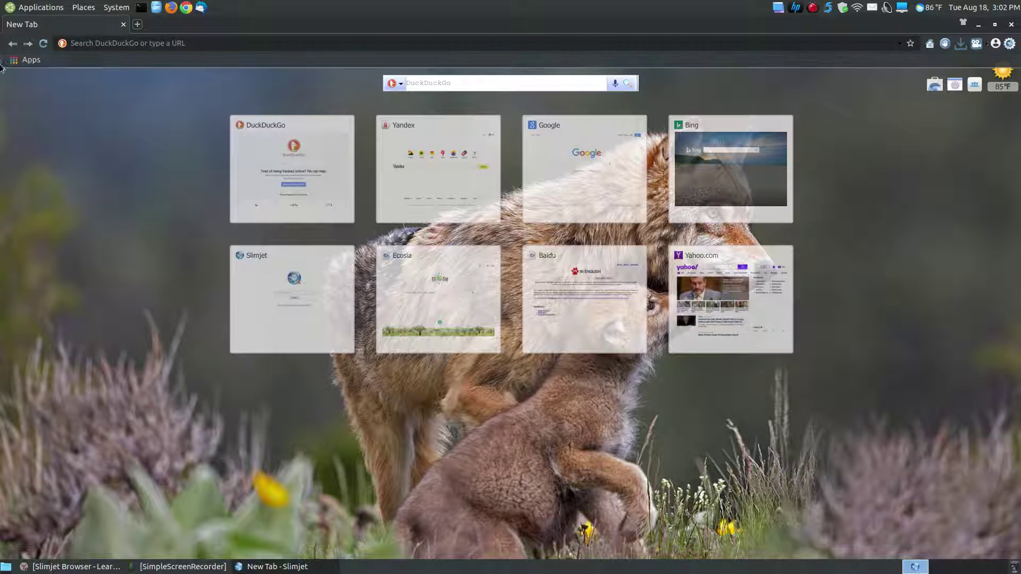
Capture a screenshot of the selected area around the search box and site tiles, and copy it to the clipboard.
left_click(1015, 46)
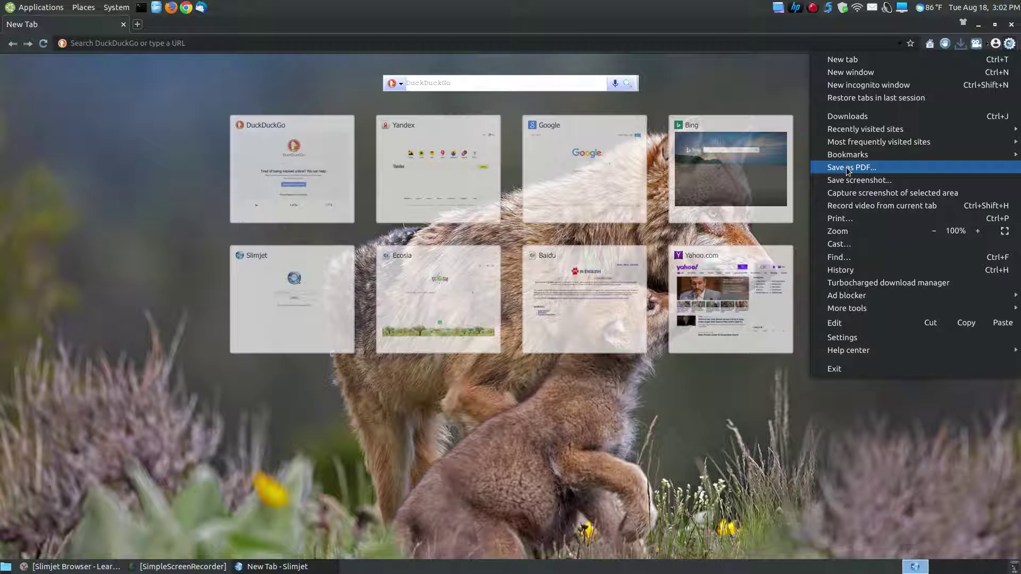
left_click(865, 197)
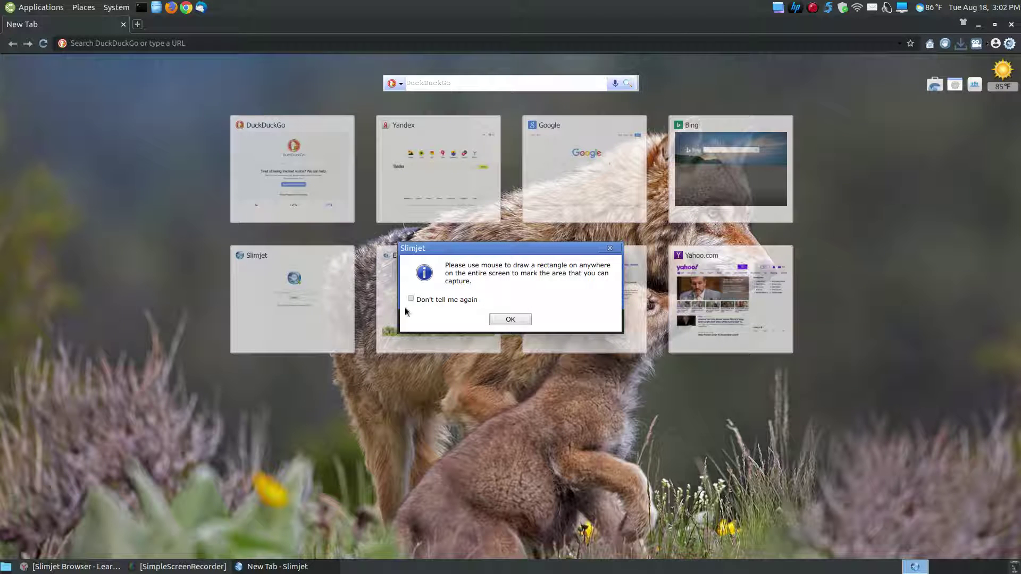
left_click(506, 319)
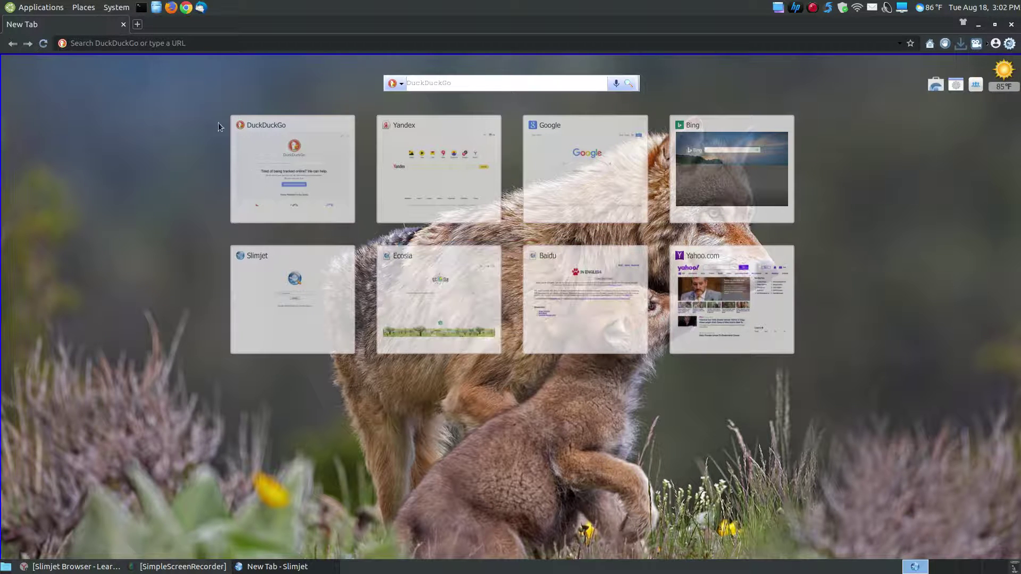
left_click_drag(235, 84, 847, 416)
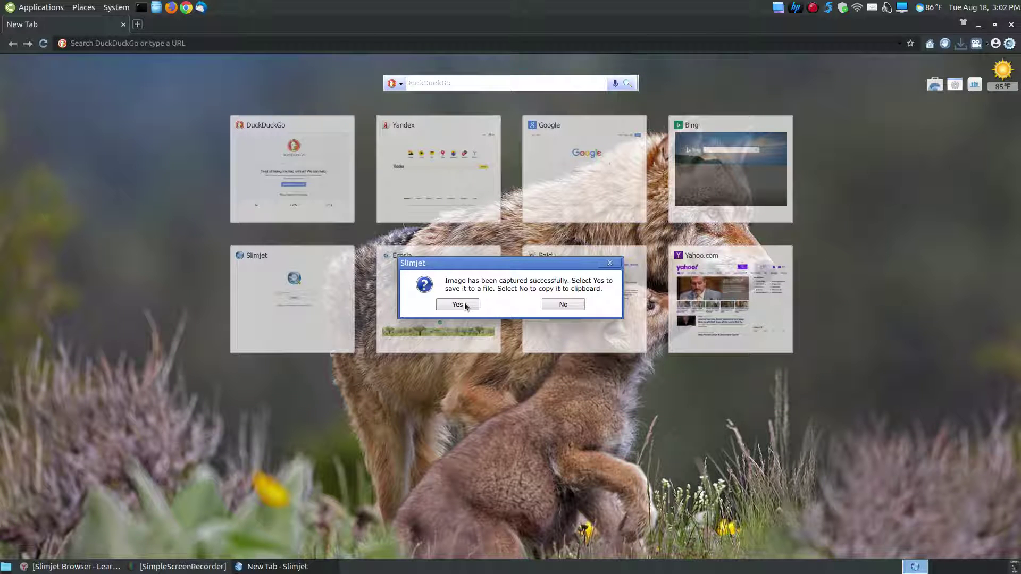
left_click(564, 306)
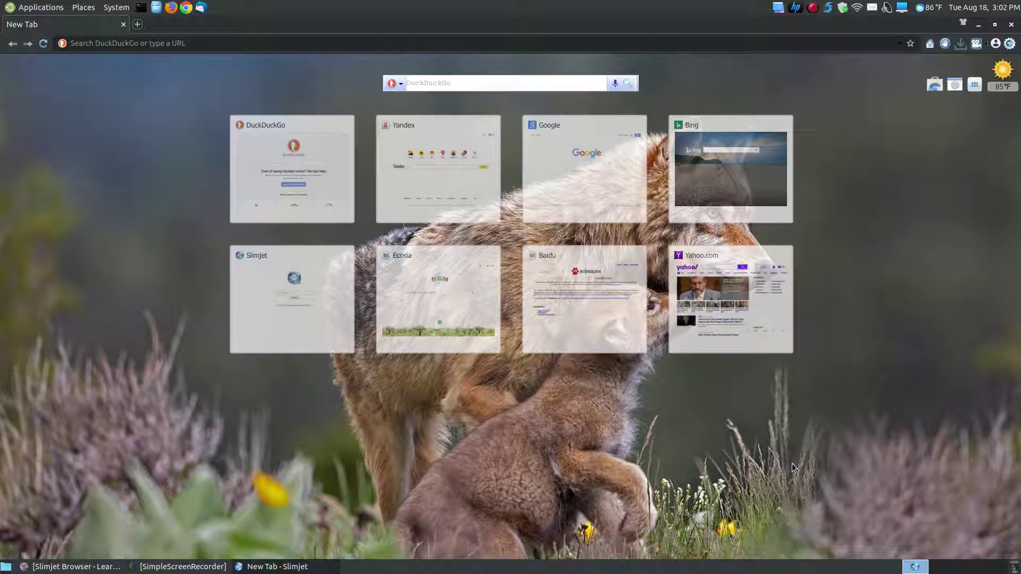
Review the entries in the Turbocharged download manager with the File name column widened, and close the manager.
mouse_move(213, 37)
left_click(1010, 43)
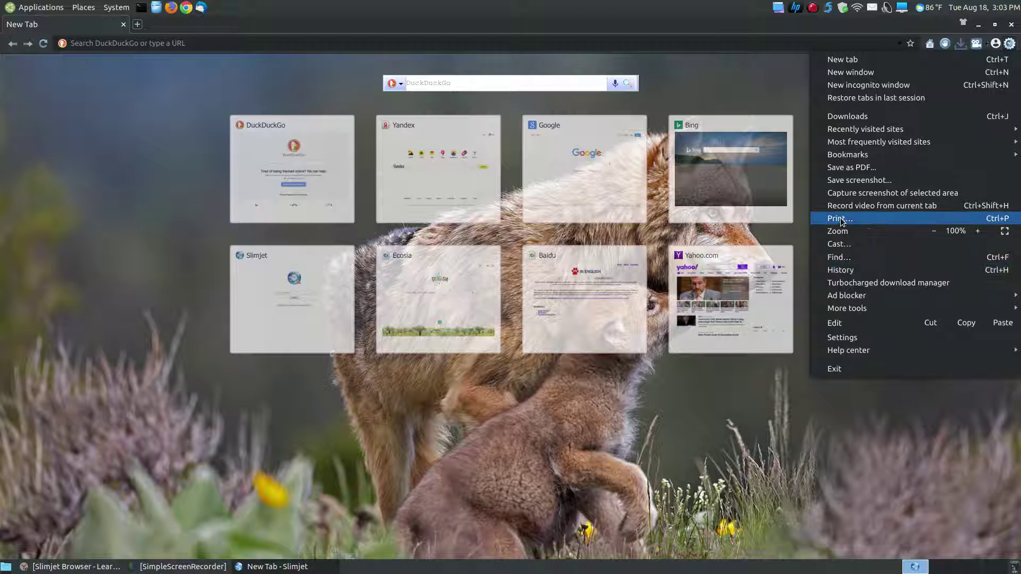
left_click(908, 285)
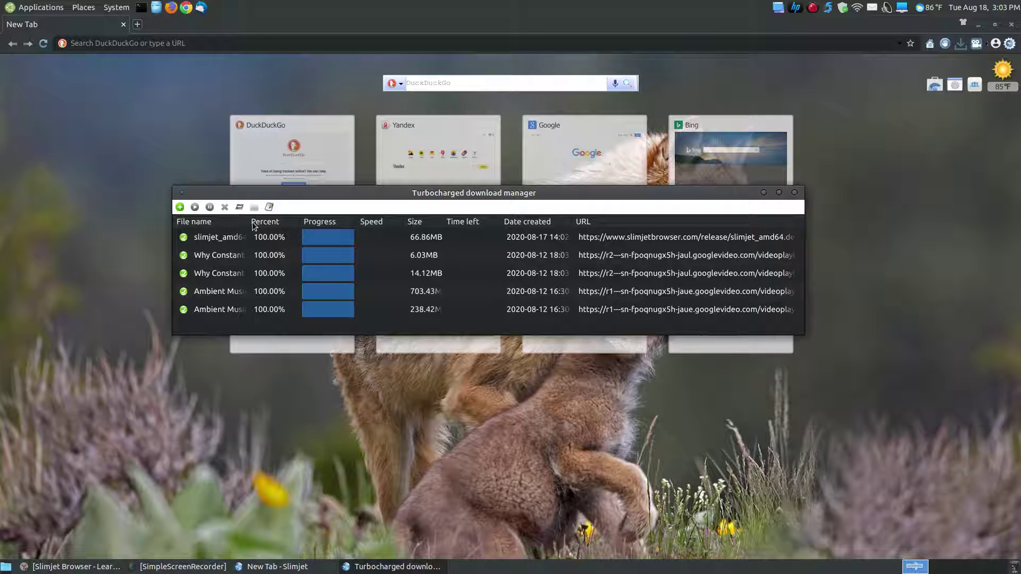
left_click_drag(247, 221, 555, 246)
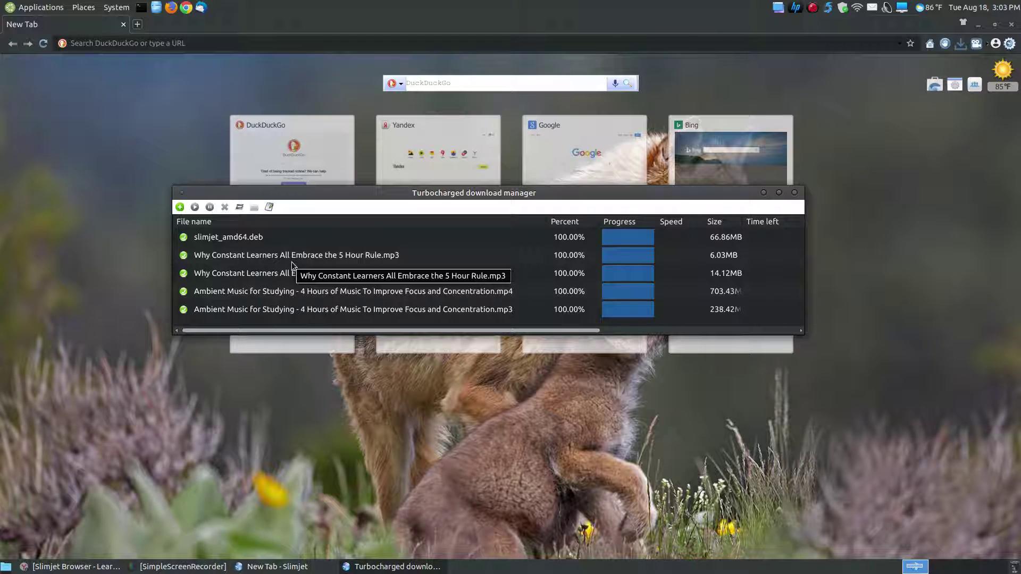
left_click(224, 240)
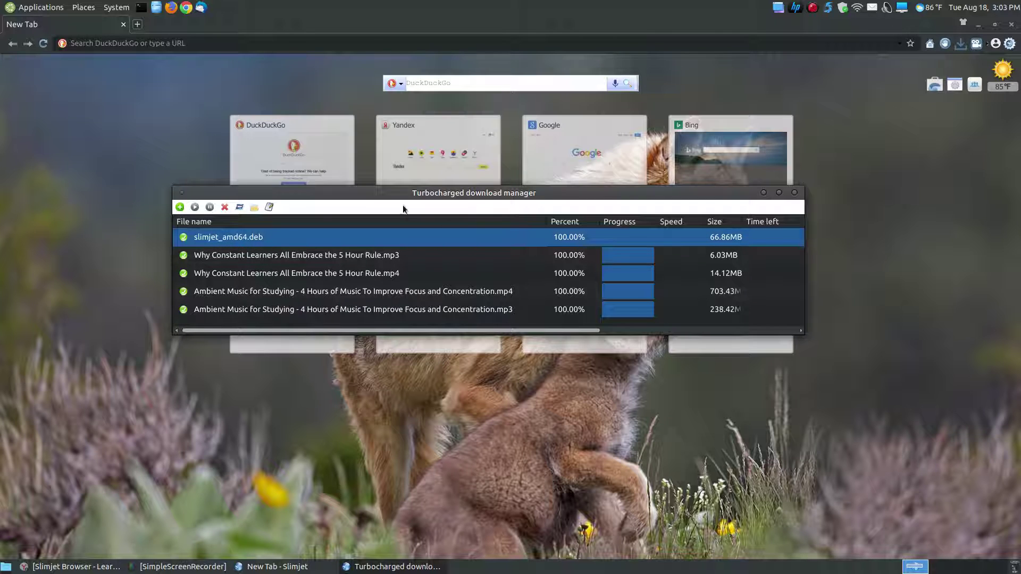
left_click(795, 193)
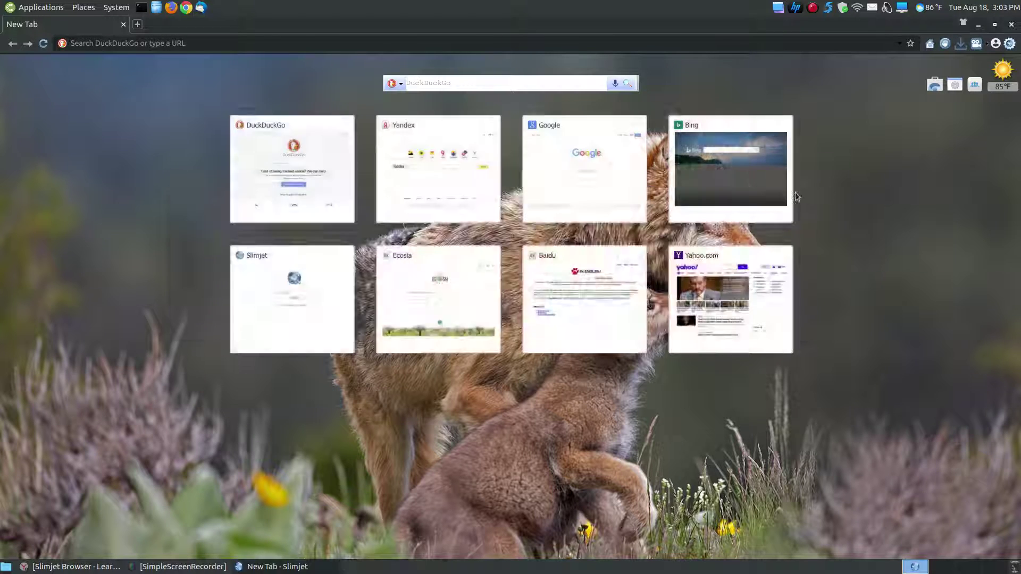
Open the browser settings and review the You and Google, Autofill, Privacy and security, and Appearance sections.
left_click(1010, 44)
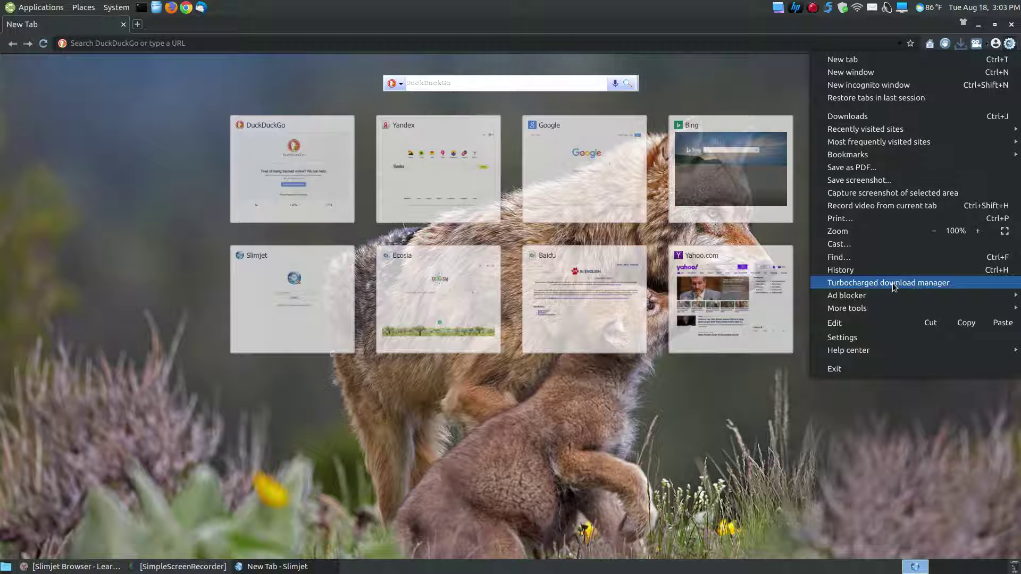
mouse_move(860, 301)
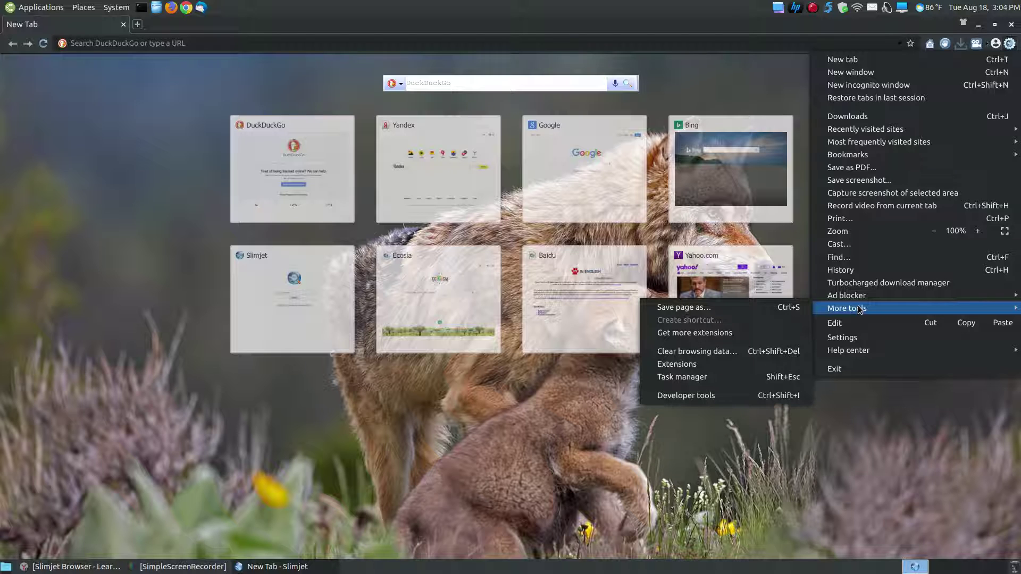
left_click(851, 338)
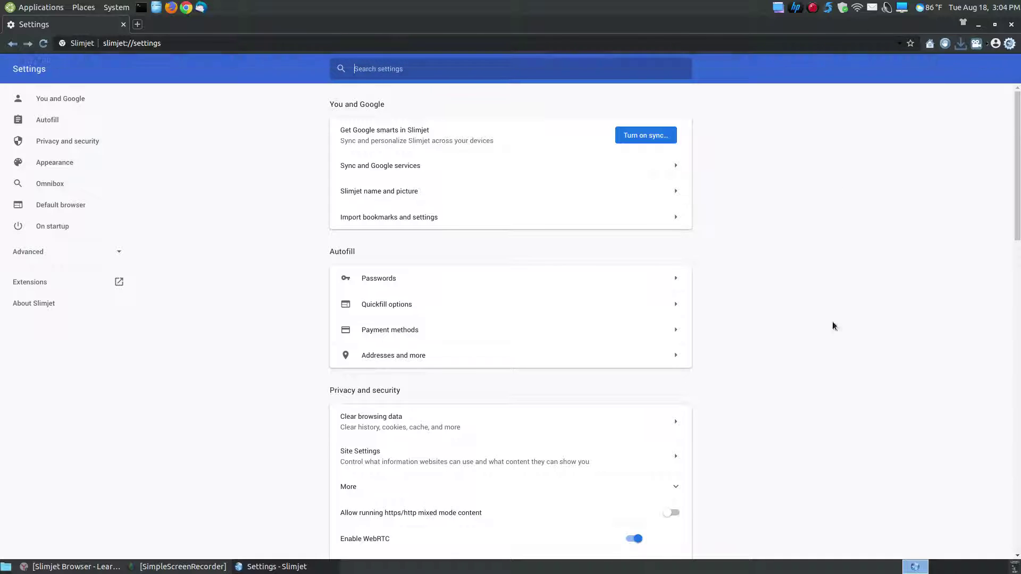
scroll(798, 343, "down", 3)
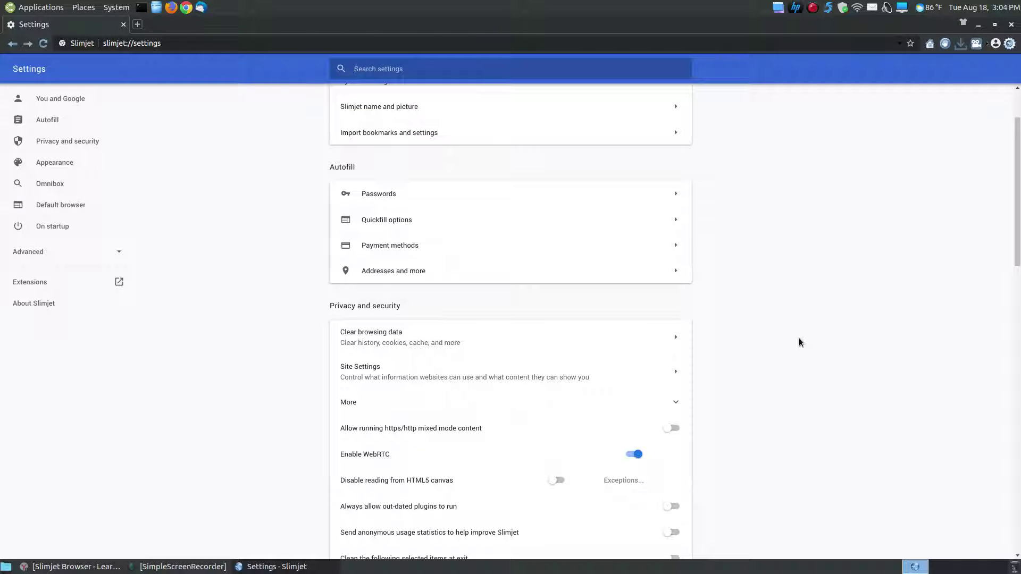
scroll(799, 343, "down", 1)
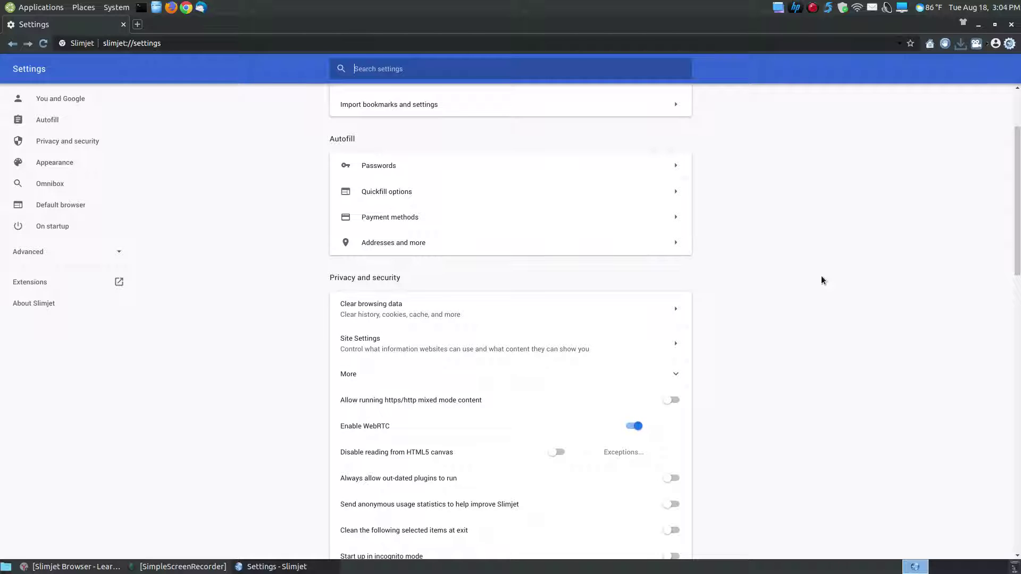
scroll(822, 280, "down", 5)
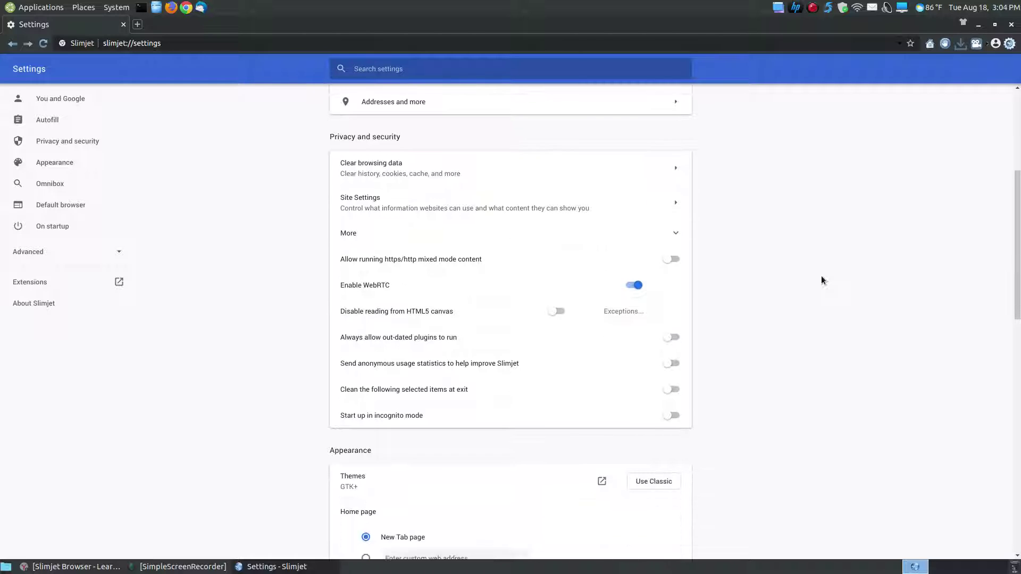
scroll(821, 281, "down", 2)
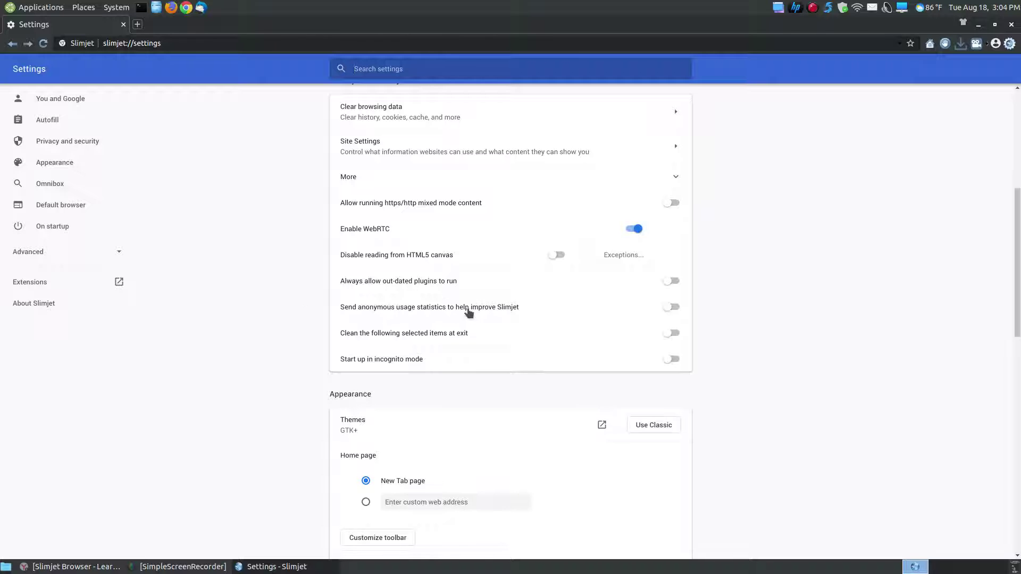
scroll(812, 328, "down", 2)
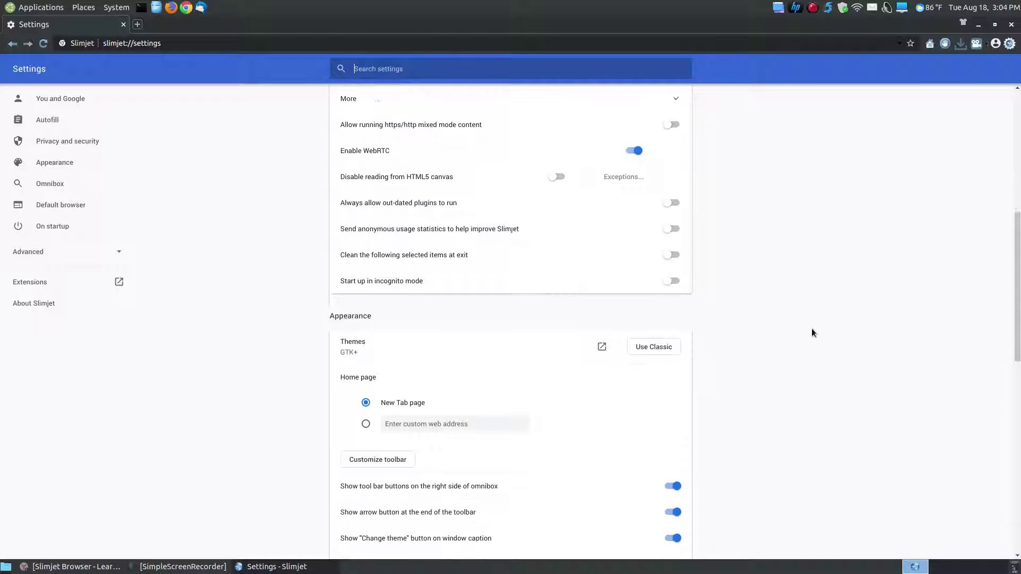
scroll(812, 330, "down", 4)
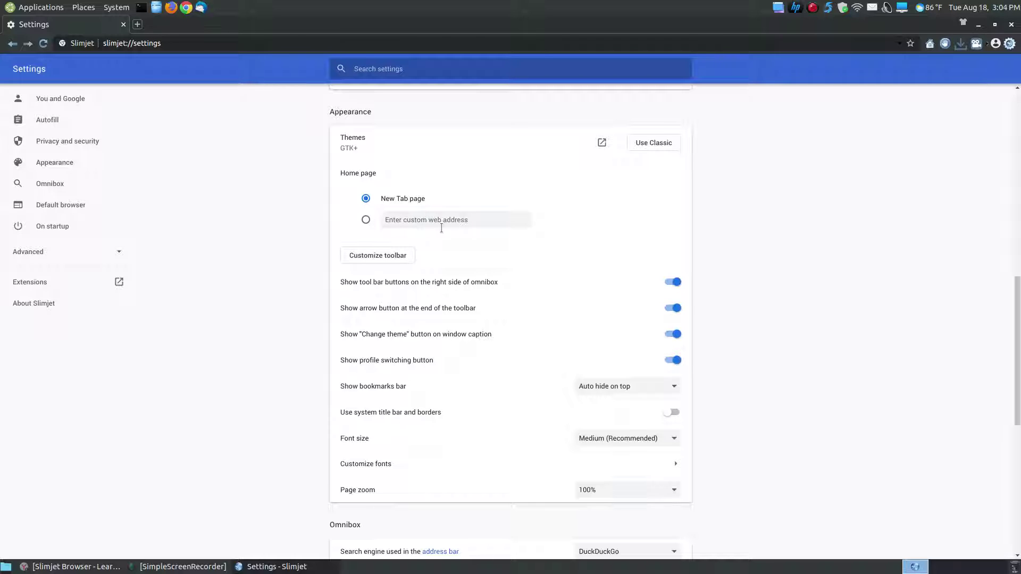
Add the Clear browsing data button to the toolbar, return it to the available toolbar buttons, and finish customizing.
left_click(387, 257)
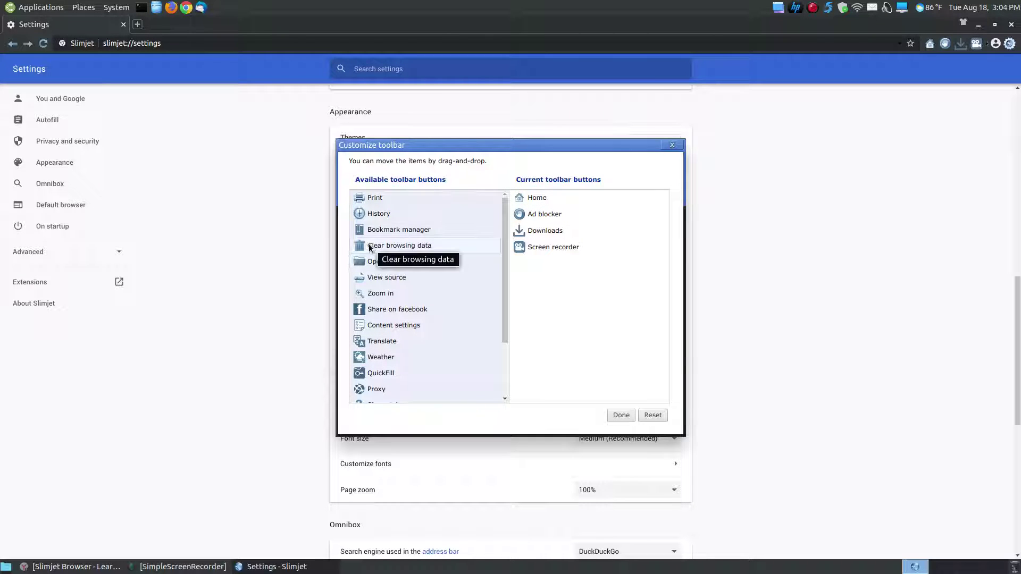
left_click_drag(369, 244, 541, 285)
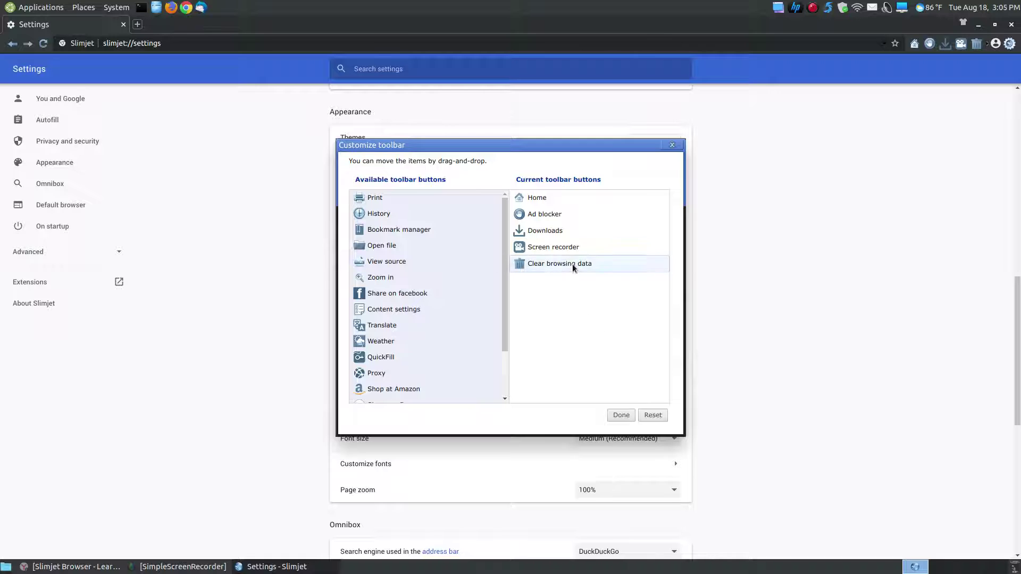
left_click_drag(573, 264, 441, 292)
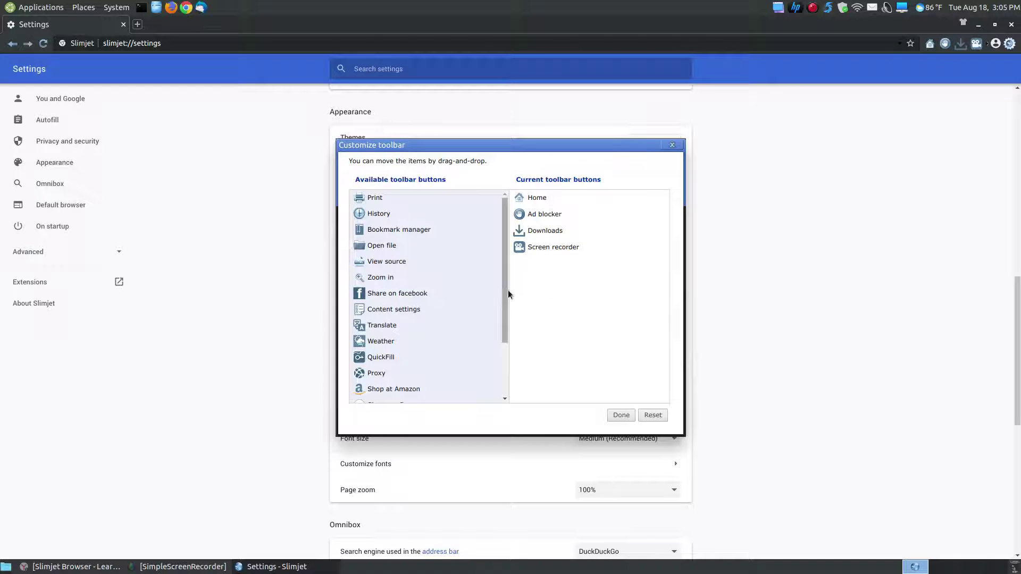
left_click_drag(507, 289, 497, 375)
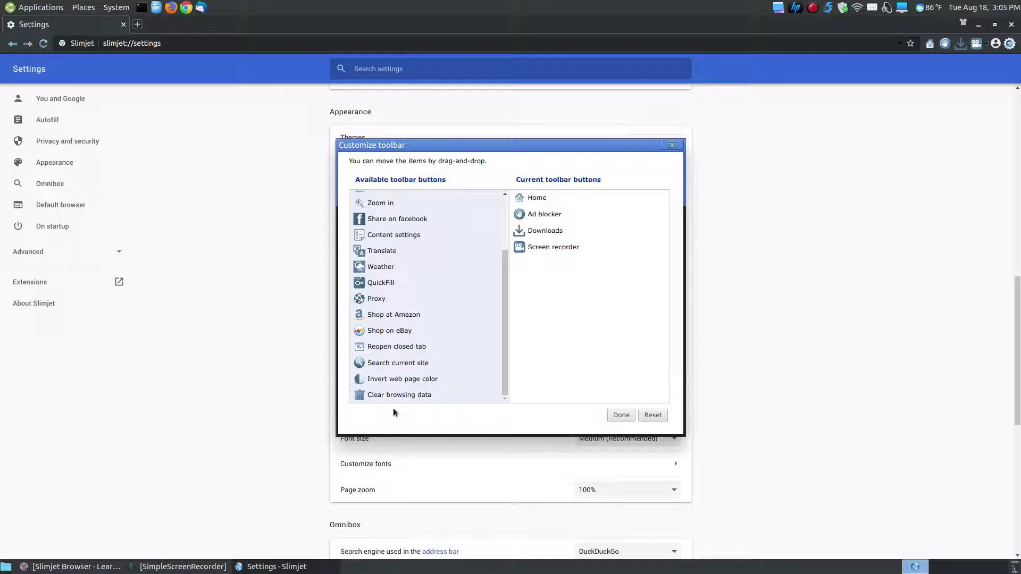
scroll(413, 256, "up", 3)
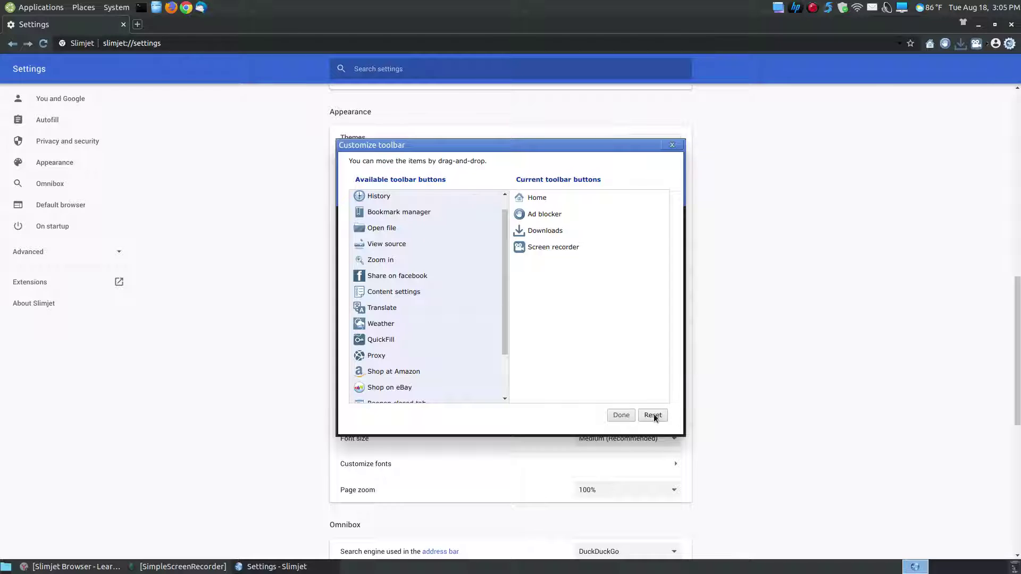
left_click(620, 415)
Try the bookmarks bar as Always visible on top, and set it back to Auto hide on top.
scroll(783, 370, "down", 1)
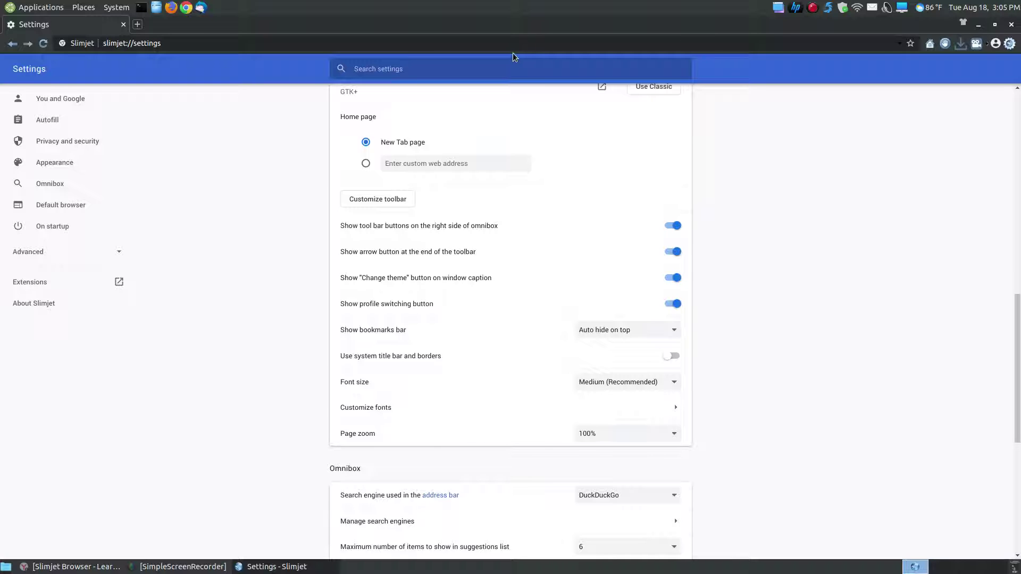
mouse_move(489, 49)
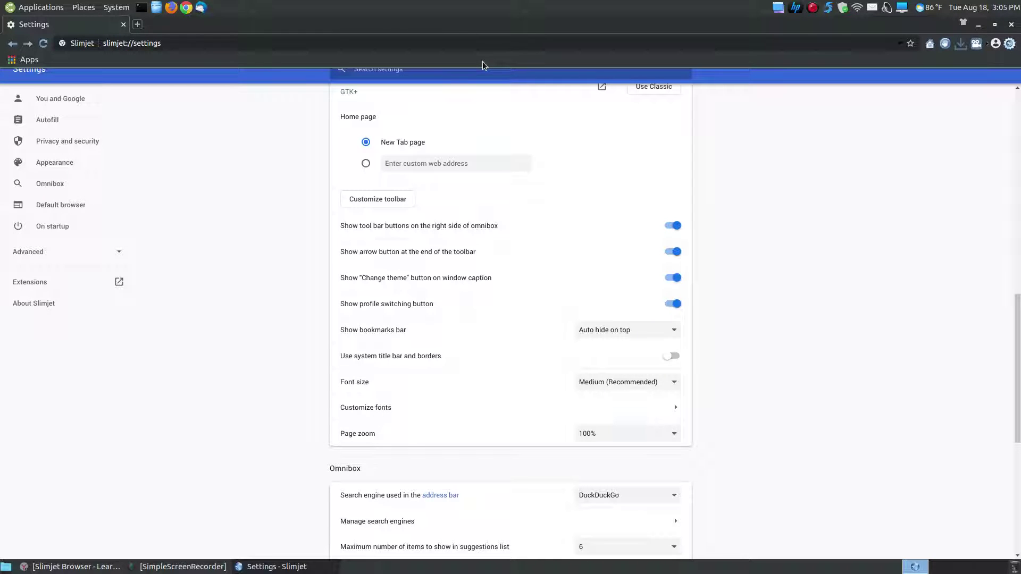
left_click(671, 331)
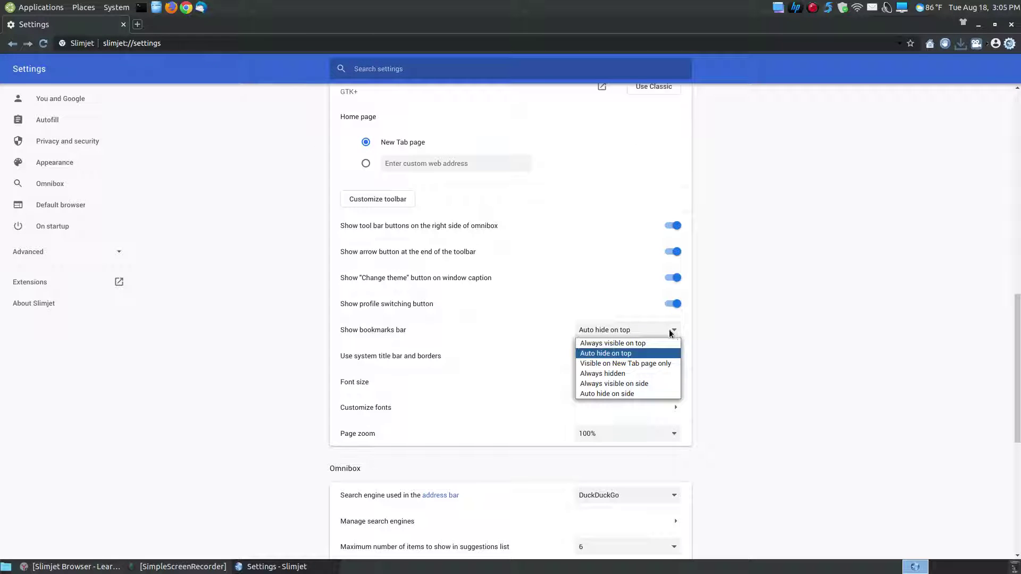
left_click(613, 344)
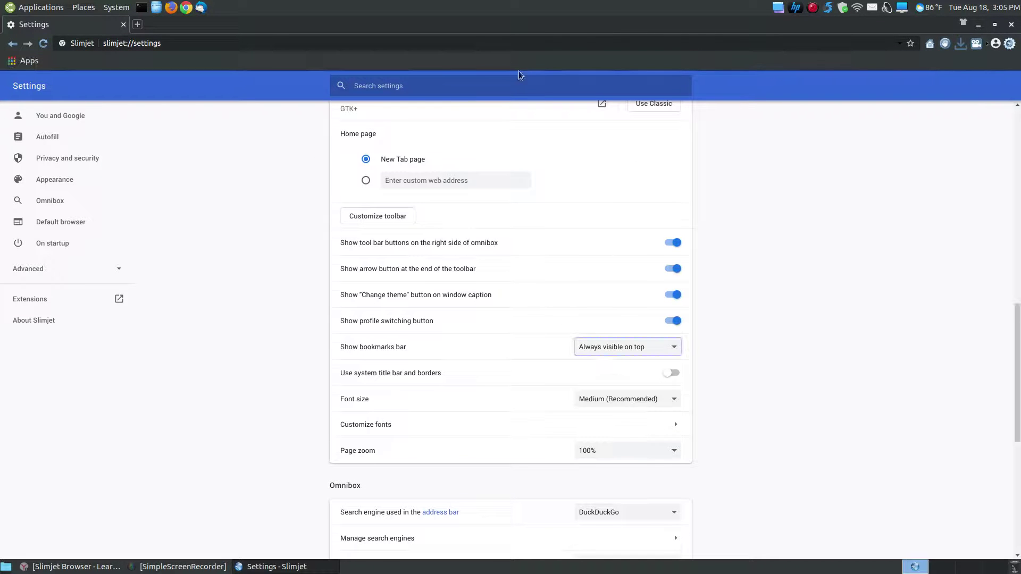
left_click(657, 348)
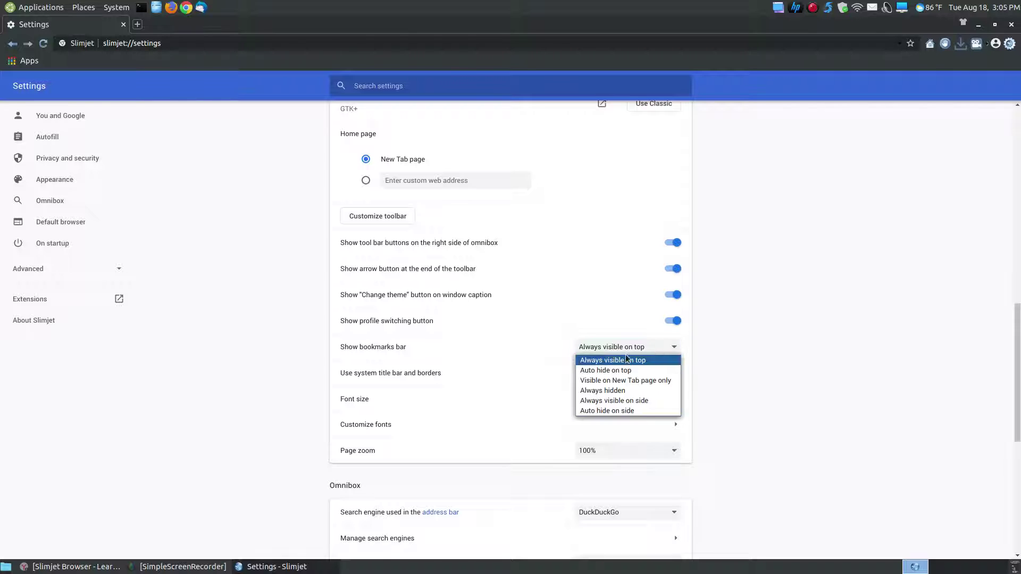
left_click(605, 374)
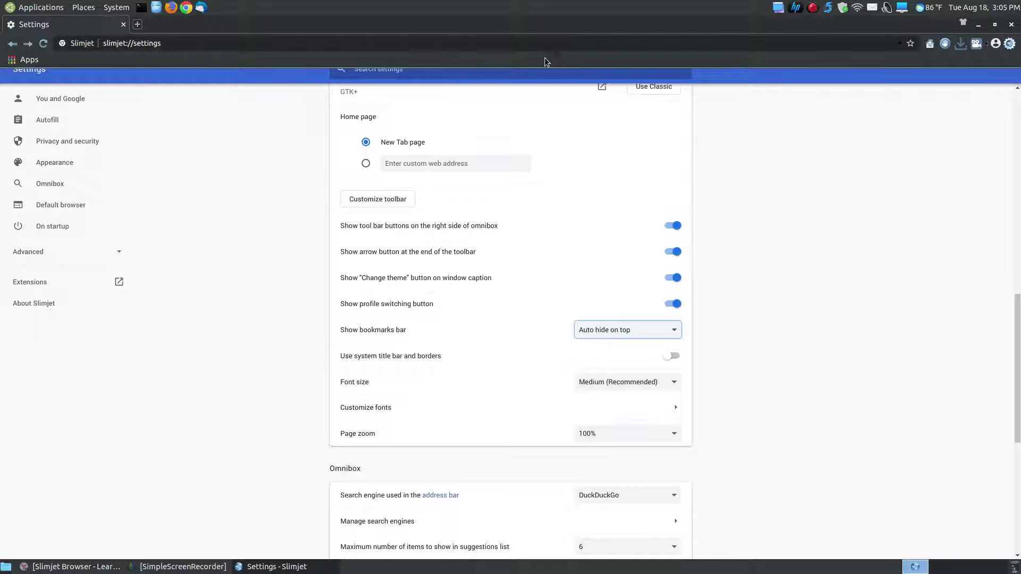
Examine the Omnibox search engine choices and the Manage search engines page, and return to the main settings.
scroll(886, 405, "down", 3)
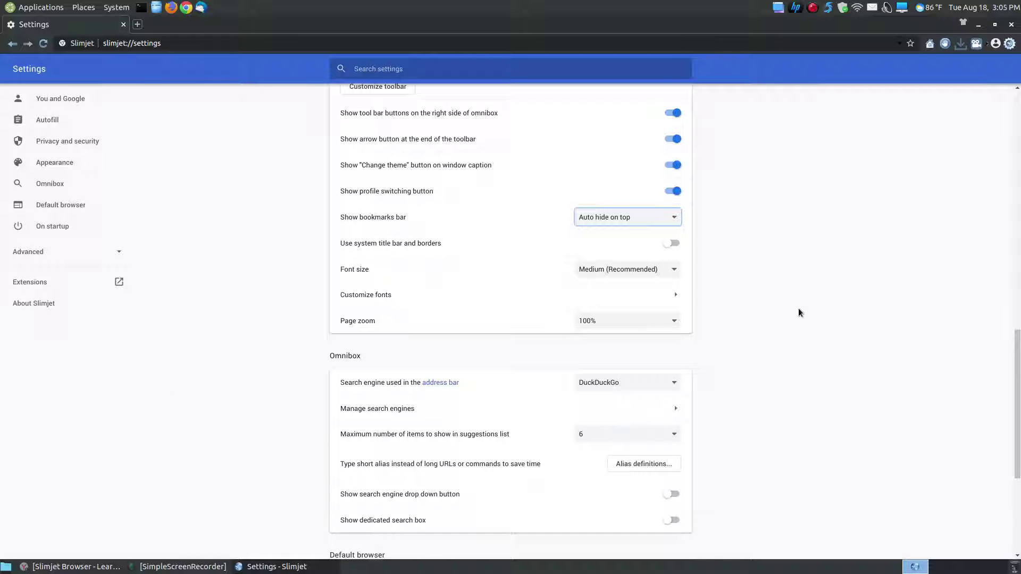
scroll(799, 313, "down", 2)
left_click(674, 299)
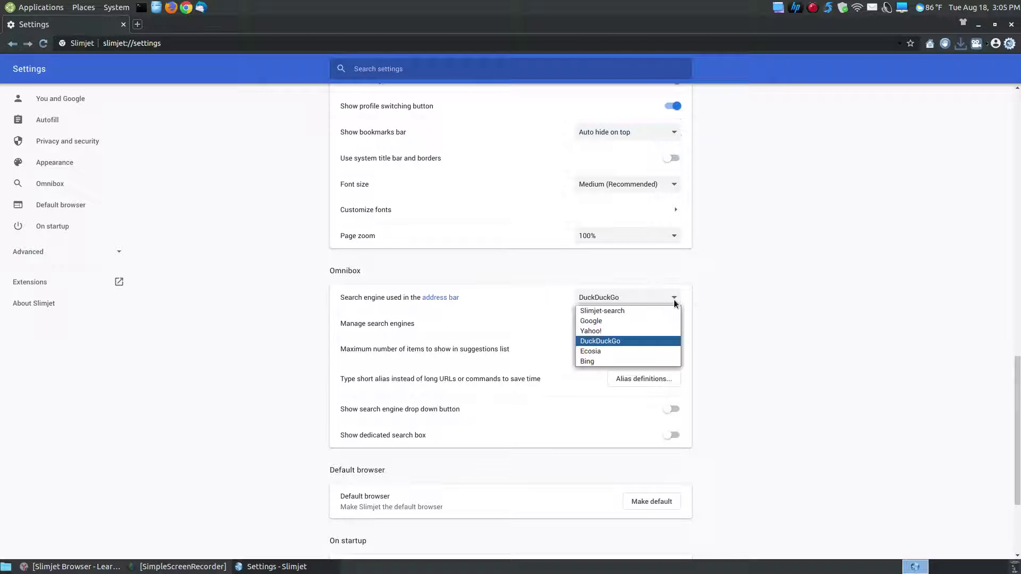
left_click(780, 294)
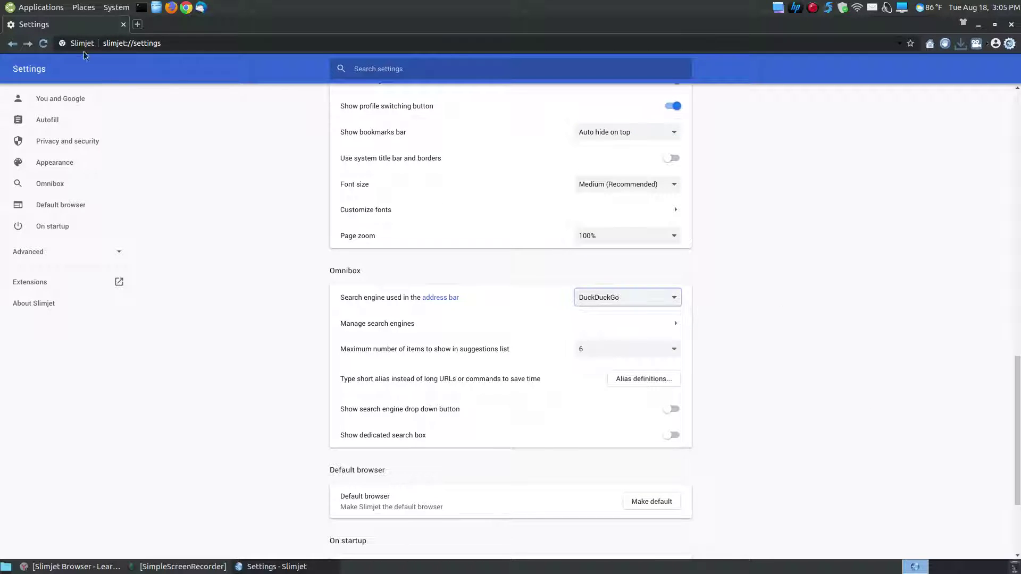
scroll(864, 320, "down", 3)
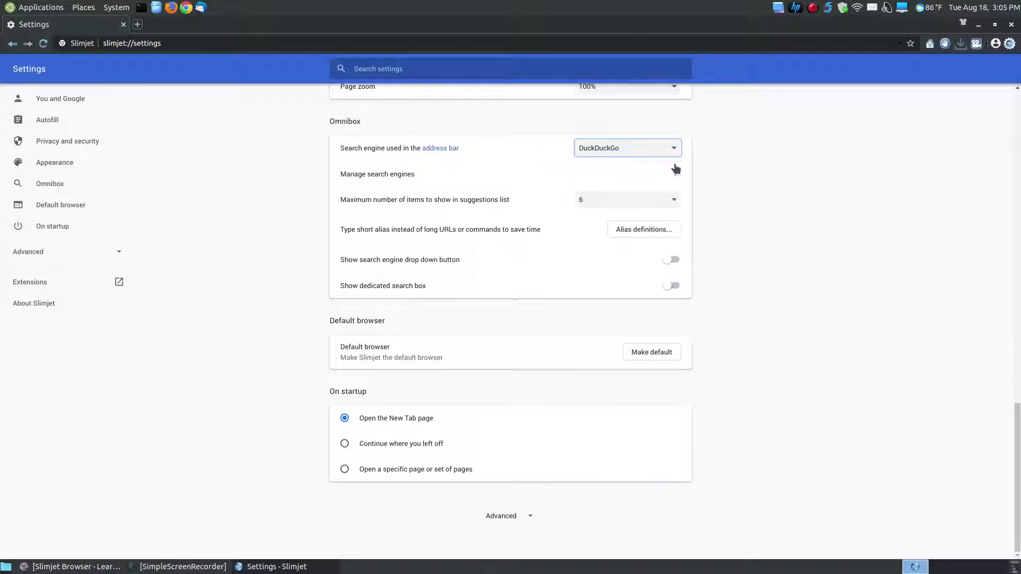
left_click(675, 174)
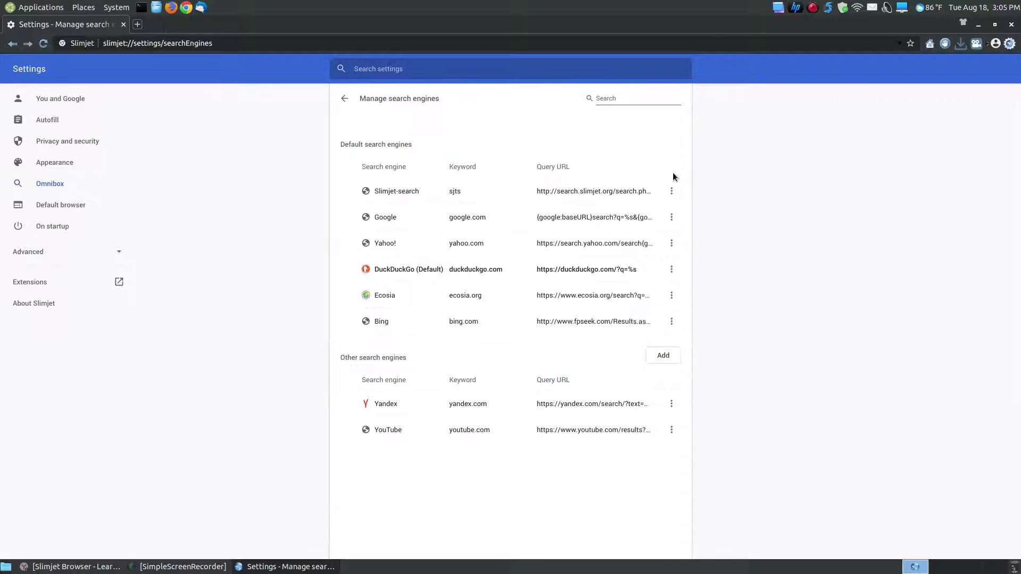
left_click(344, 99)
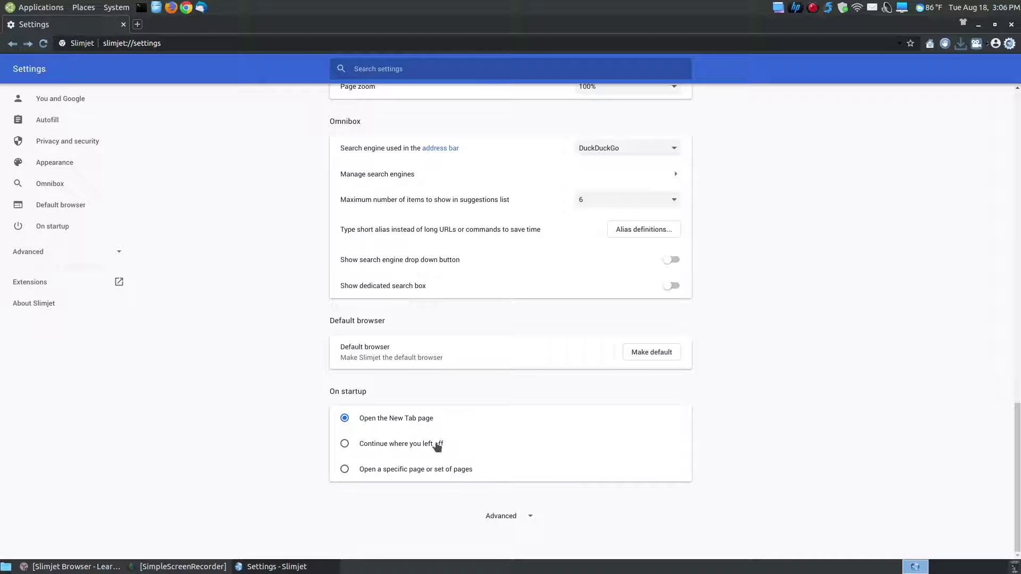
Expand the advanced settings, review the sections from Tab options to Languages, and inspect the photo shrinking settings.
left_click(489, 516)
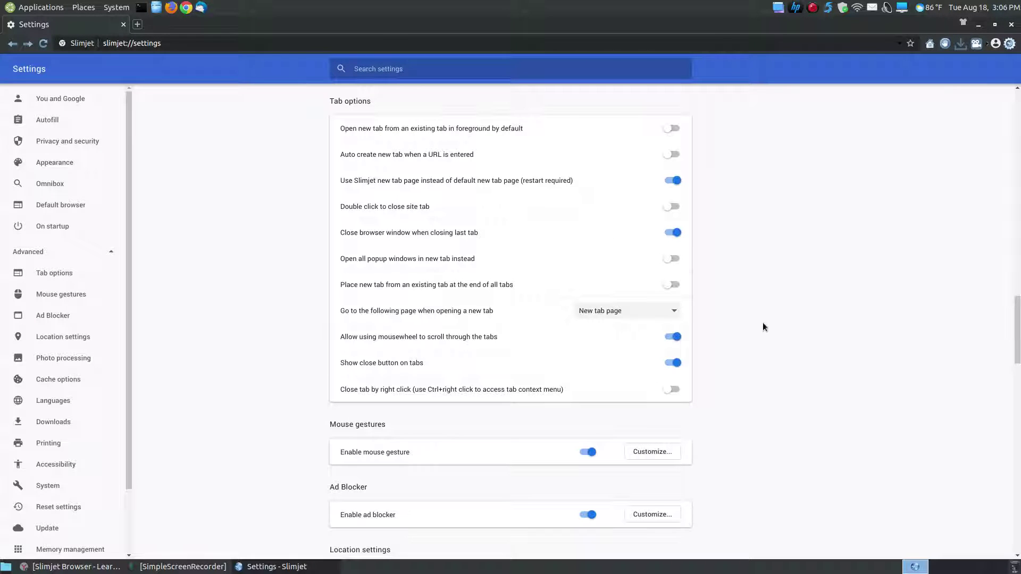
scroll(762, 327, "down", 2)
scroll(763, 322, "down", 2)
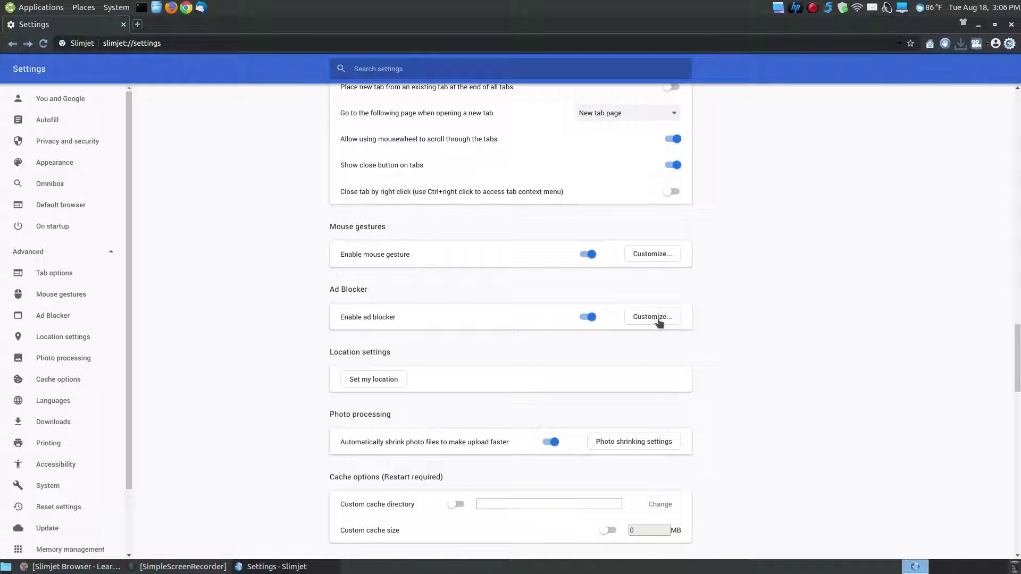
scroll(713, 335, "down", 3)
scroll(712, 335, "down", 1)
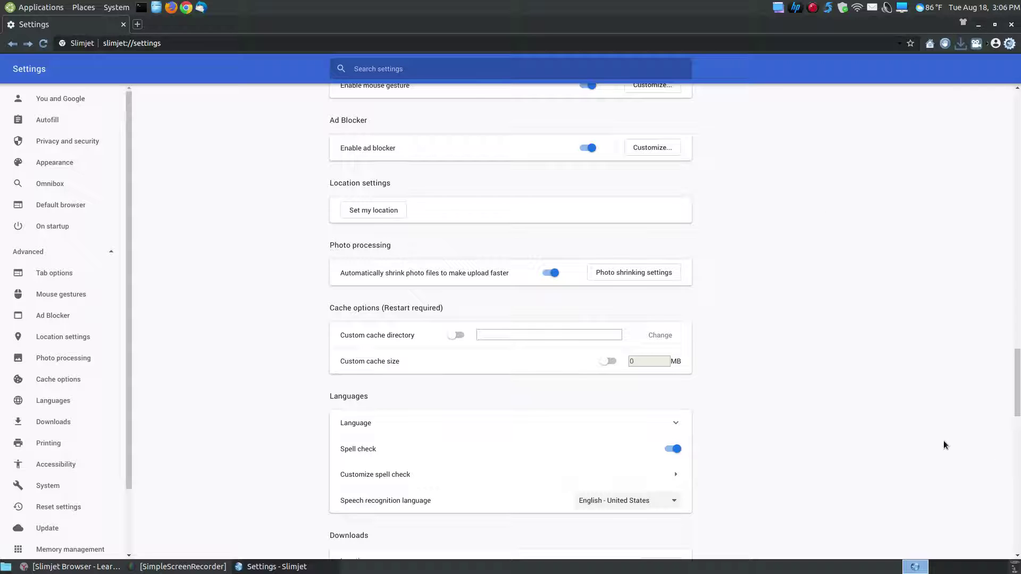
left_click(623, 274)
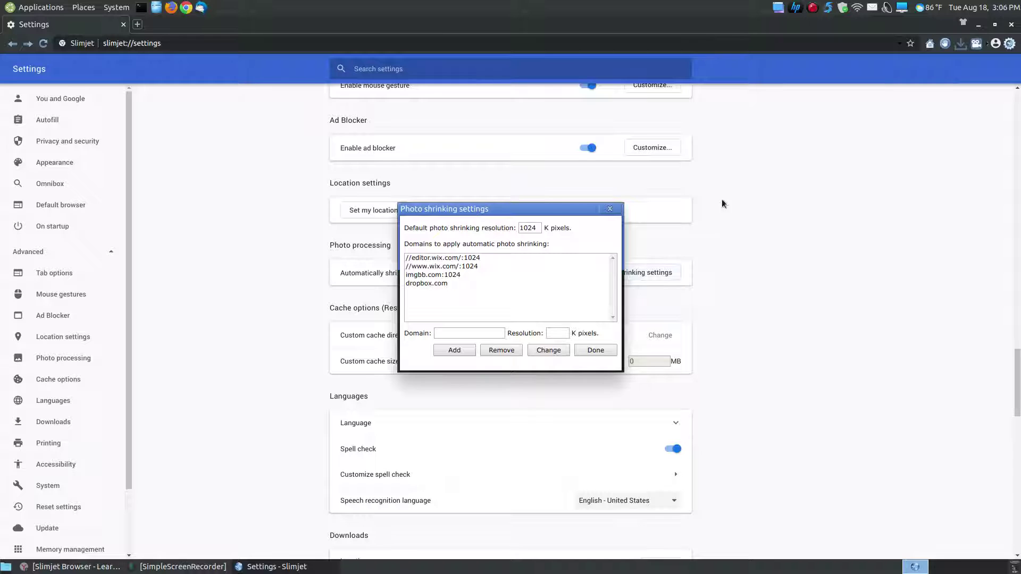
left_click(595, 351)
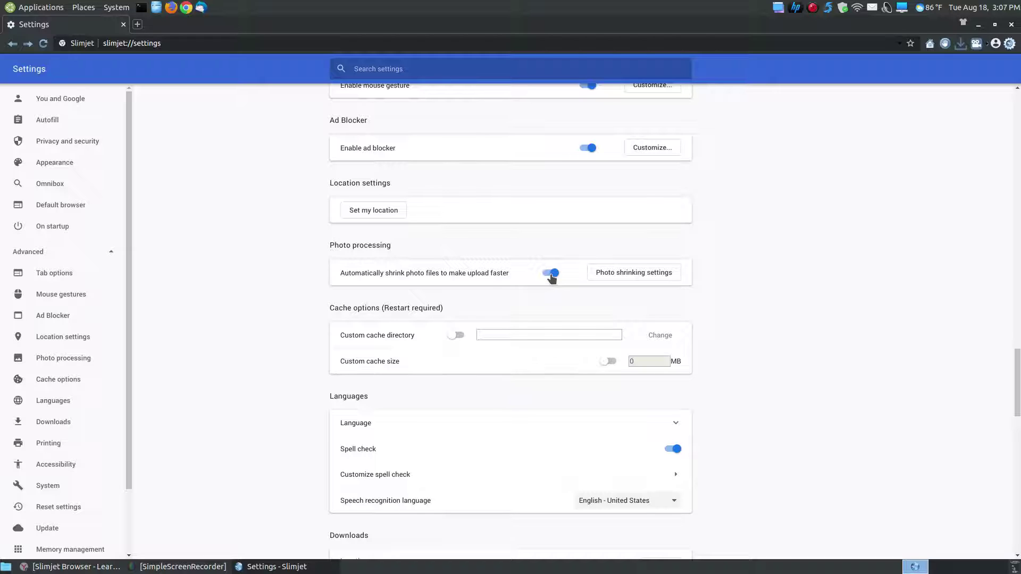
Remove dropbox.com from the domains for automatic photo shrinking, save the change, and recheck the photo shrinking settings.
left_click(617, 278)
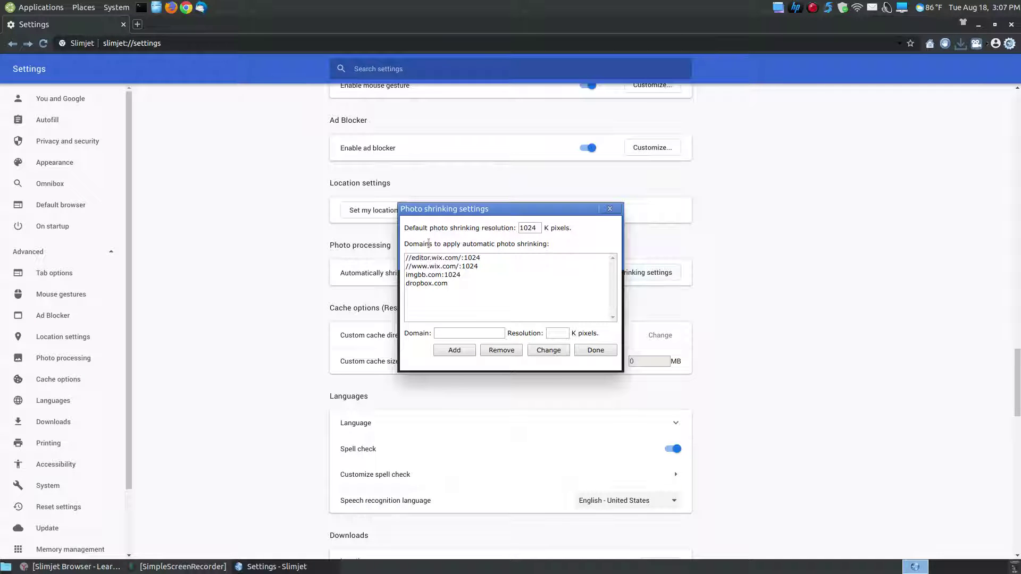
left_click(443, 283)
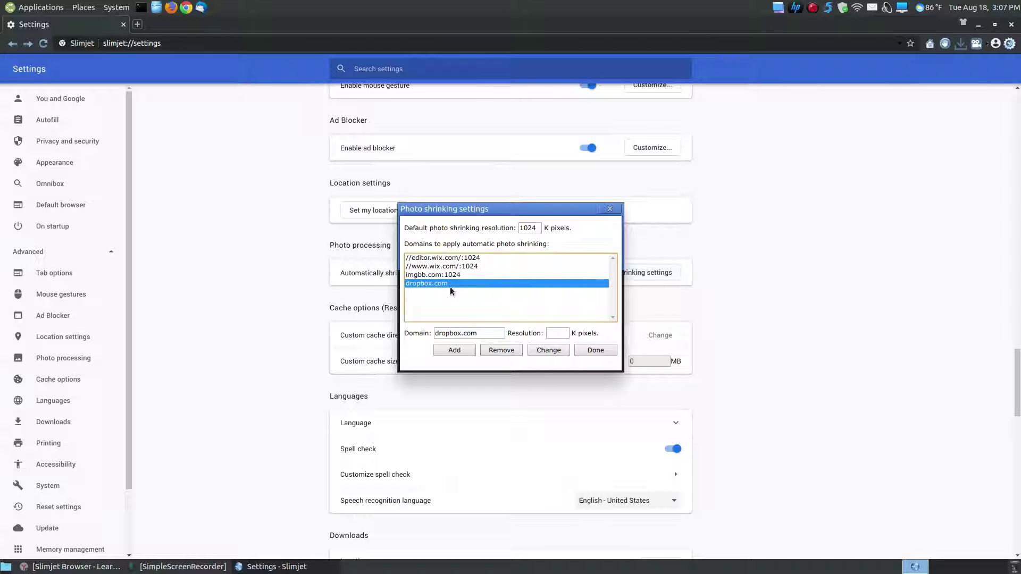
left_click(497, 351)
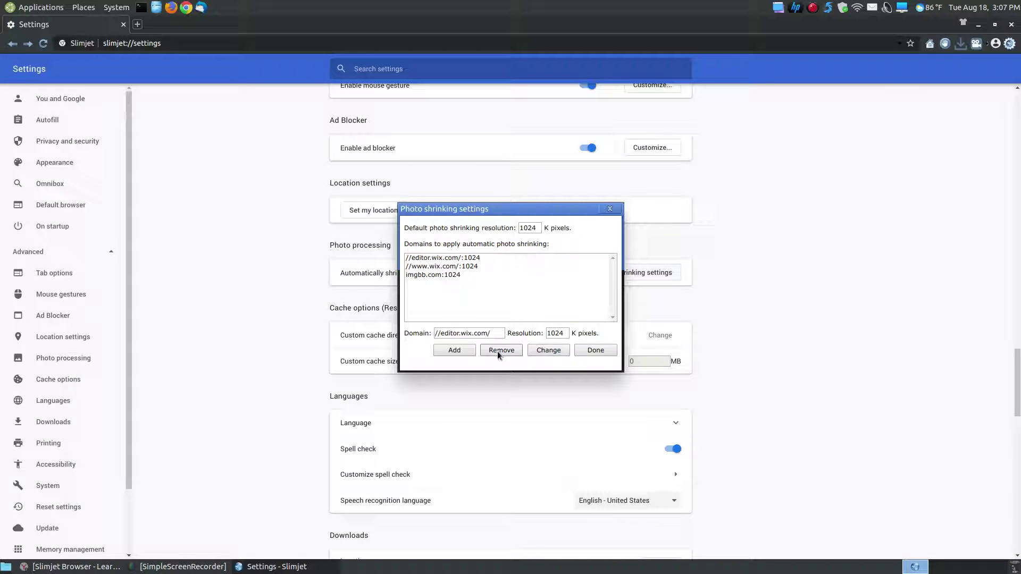
left_click(590, 353)
left_click(636, 276)
left_click(588, 350)
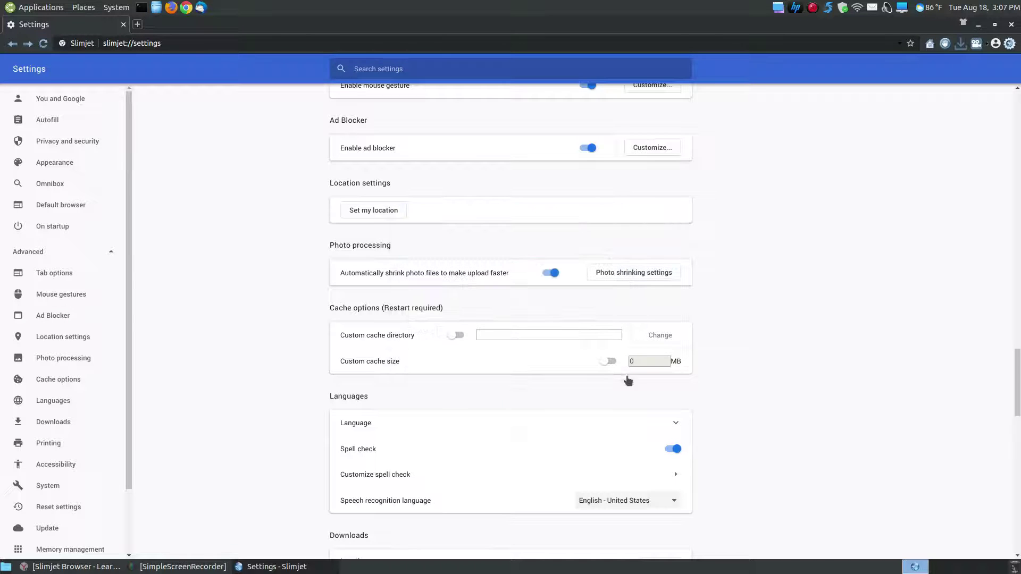
Review the remaining advanced settings, from Cache options and Languages through Downloads, System and Update to Misc.
scroll(784, 365, "down", 5)
scroll(784, 366, "down", 3)
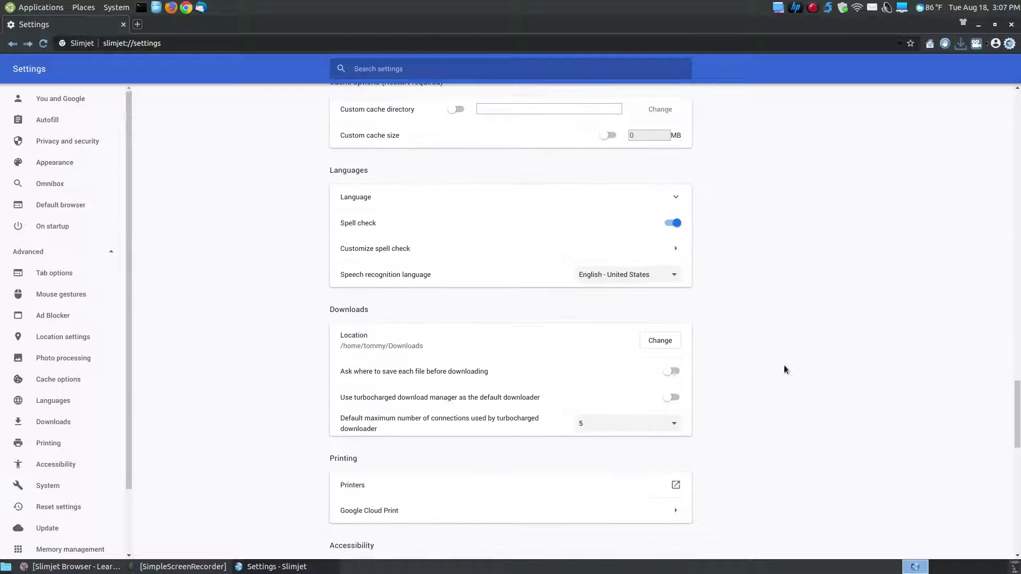
scroll(847, 368, "down", 3)
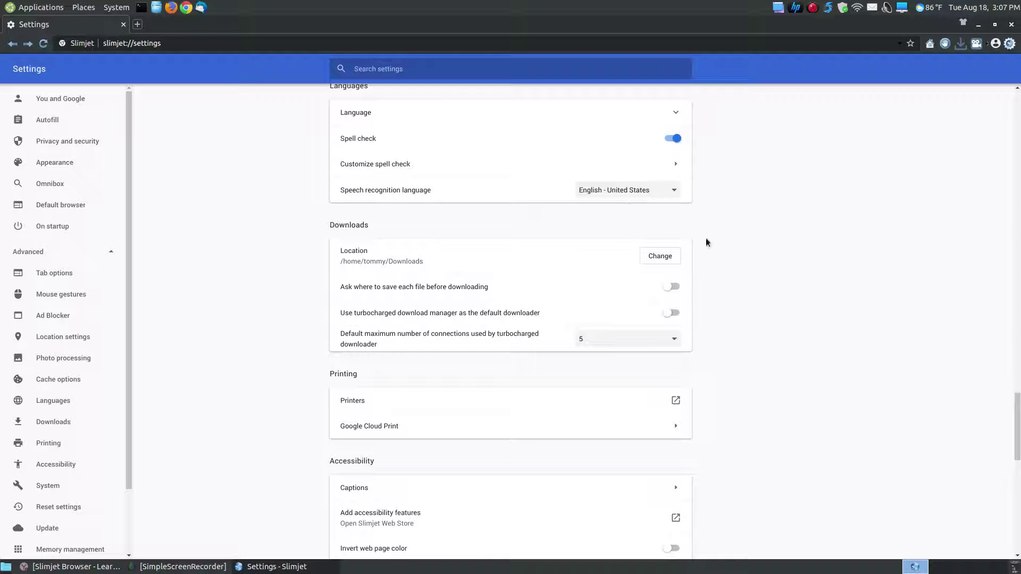
scroll(795, 359, "down", 2)
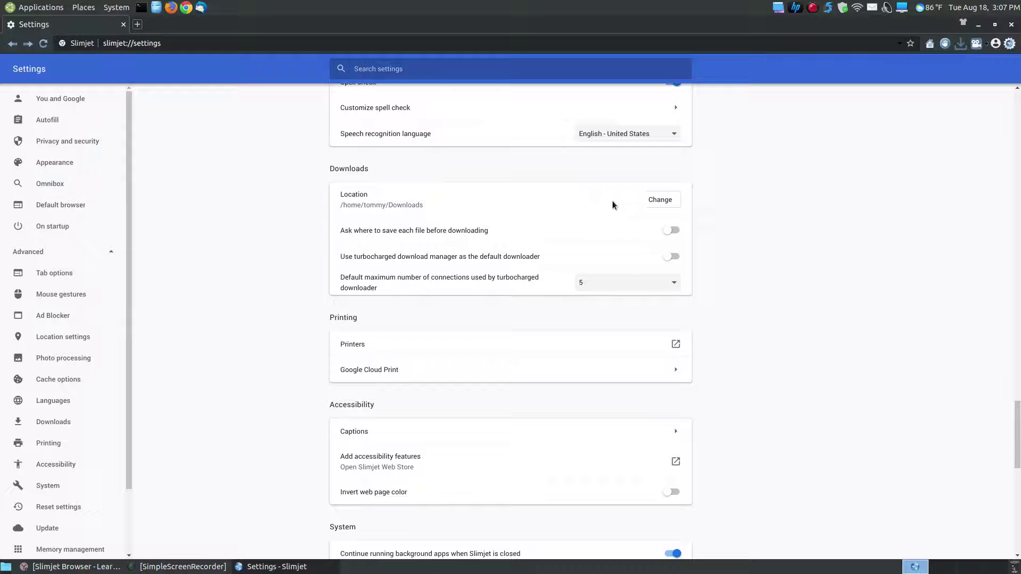
scroll(794, 369, "down", 5)
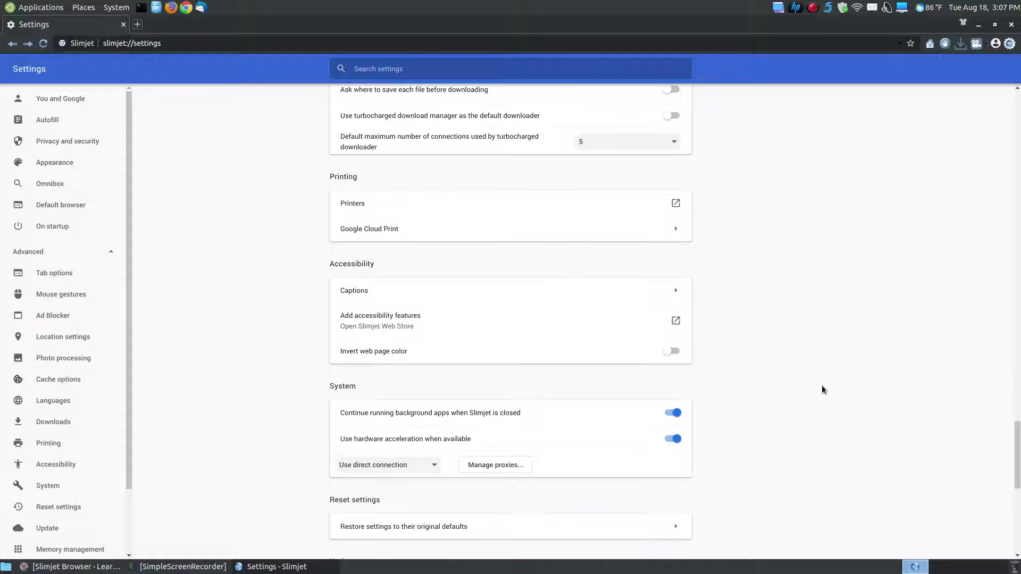
scroll(823, 390, "down", 4)
scroll(749, 392, "down", 5)
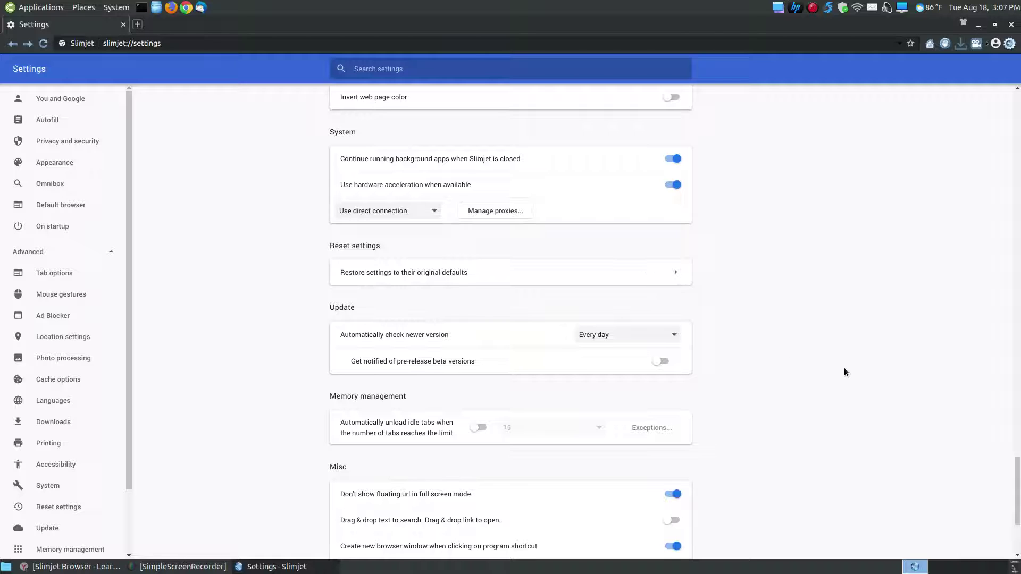
scroll(845, 372, "down", 1)
scroll(845, 371, "down", 2)
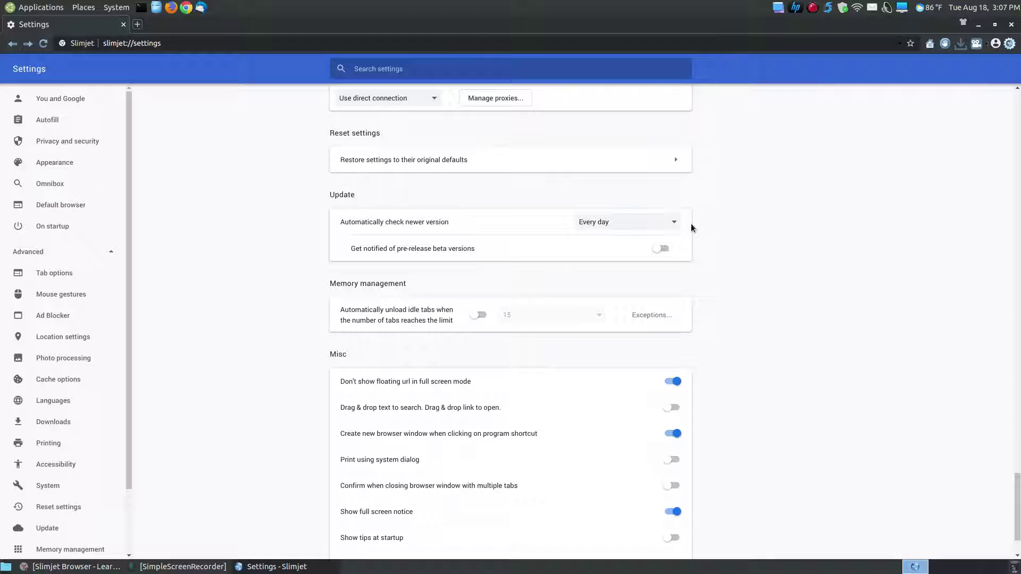
scroll(737, 237, "down", 3)
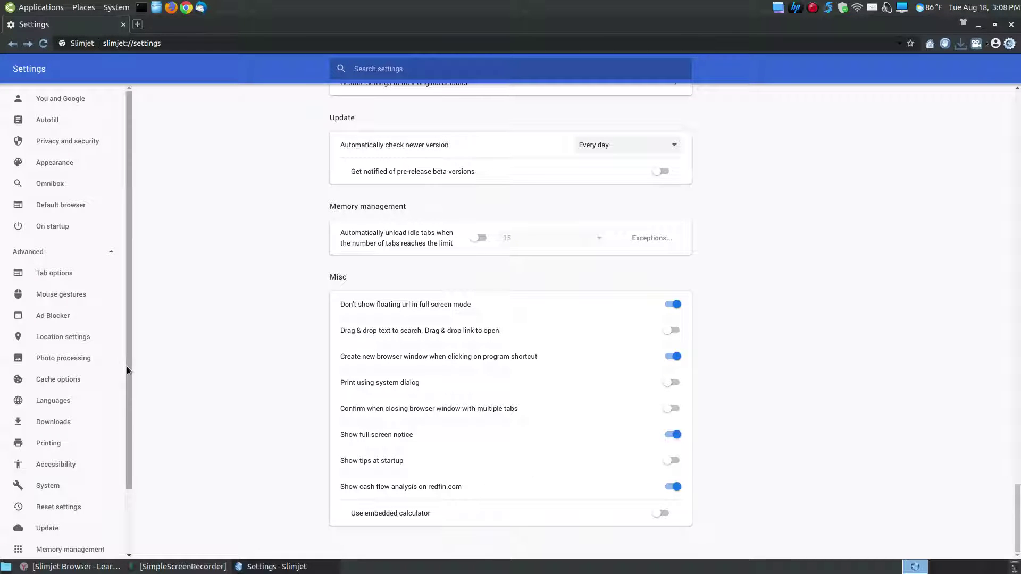
Collapse and re-expand the list of advanced settings sections, and show the Misc section on its own.
left_click_drag(127, 365, 129, 474)
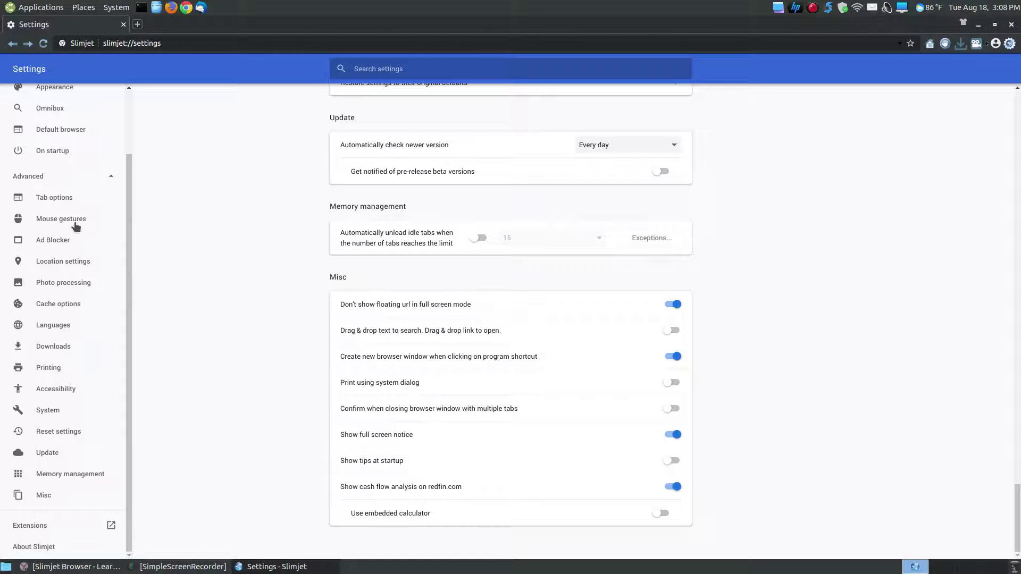
left_click(112, 177)
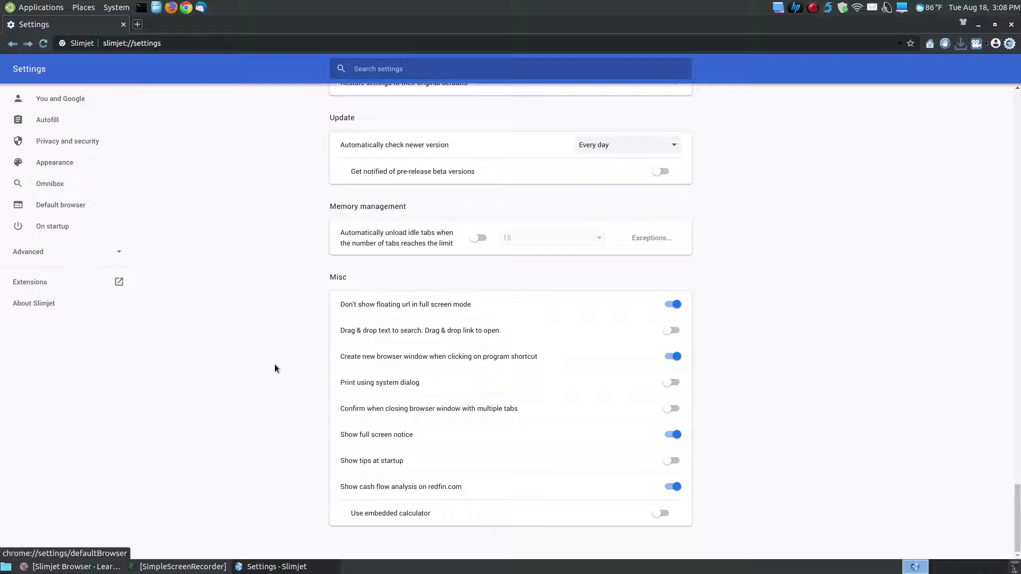
left_click(119, 252)
scroll(79, 349, "down", 2)
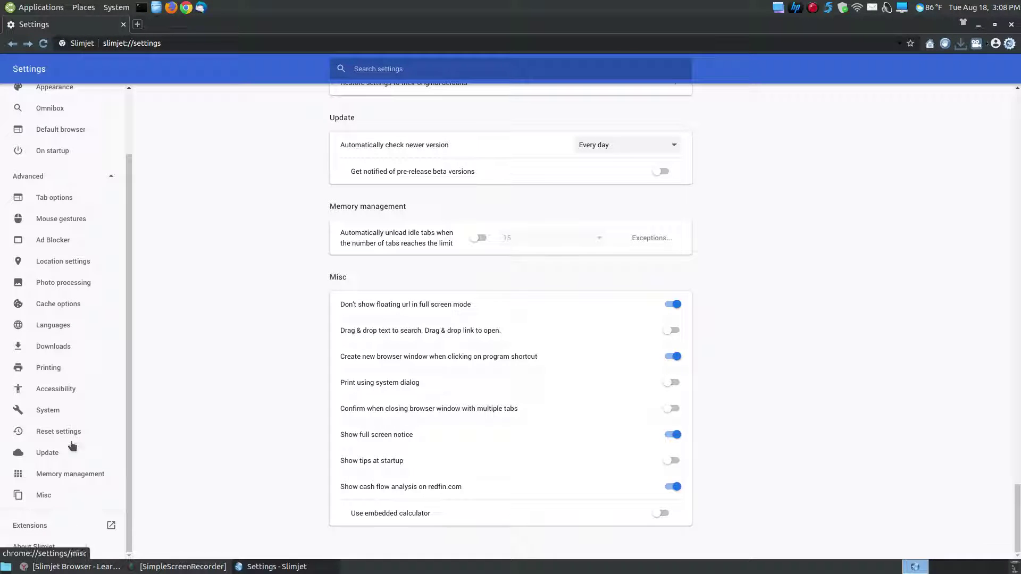
left_click(51, 499)
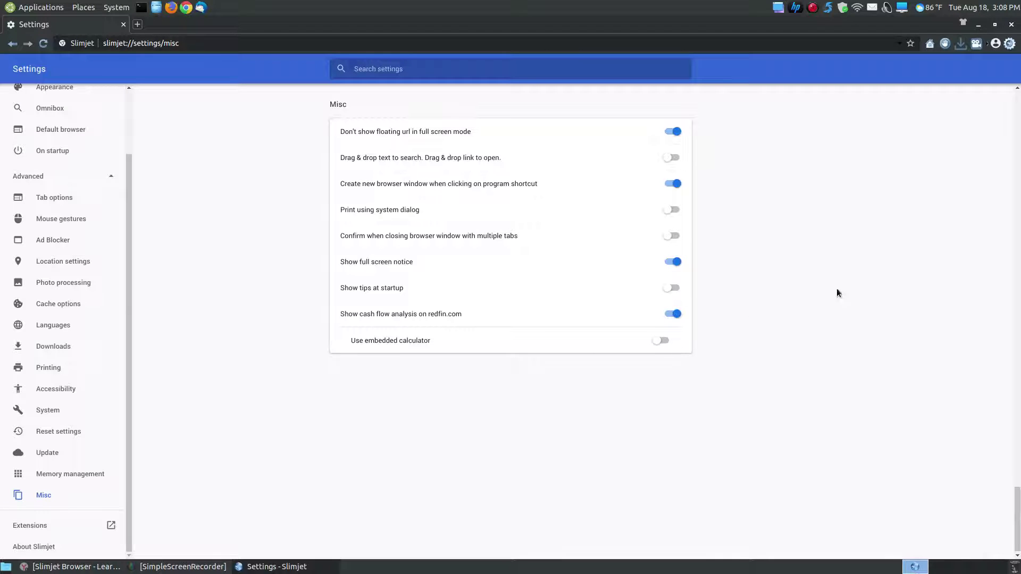
View the Help center options and open the About Slimjet page to check the browser version.
left_click(1010, 43)
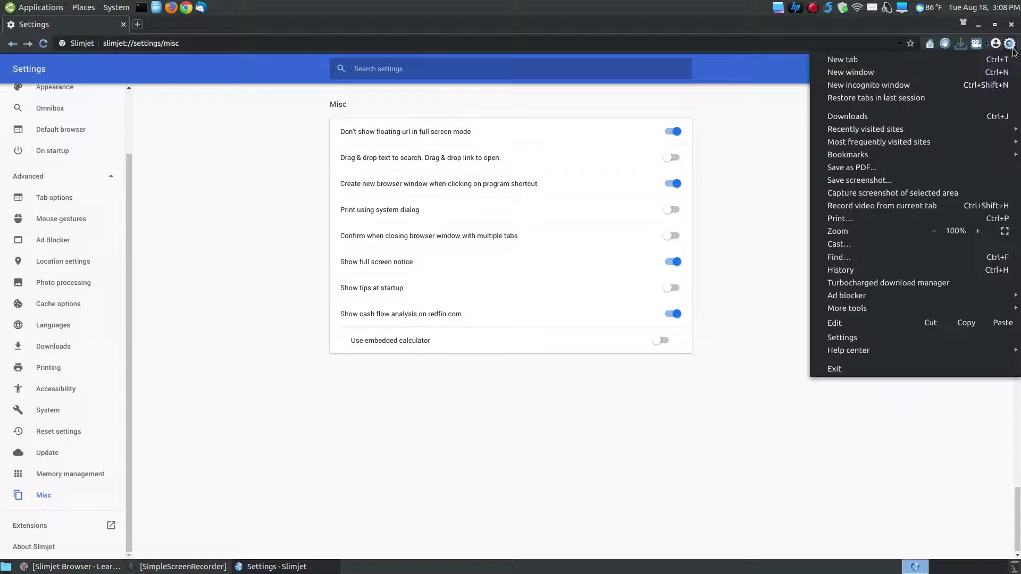
mouse_move(891, 360)
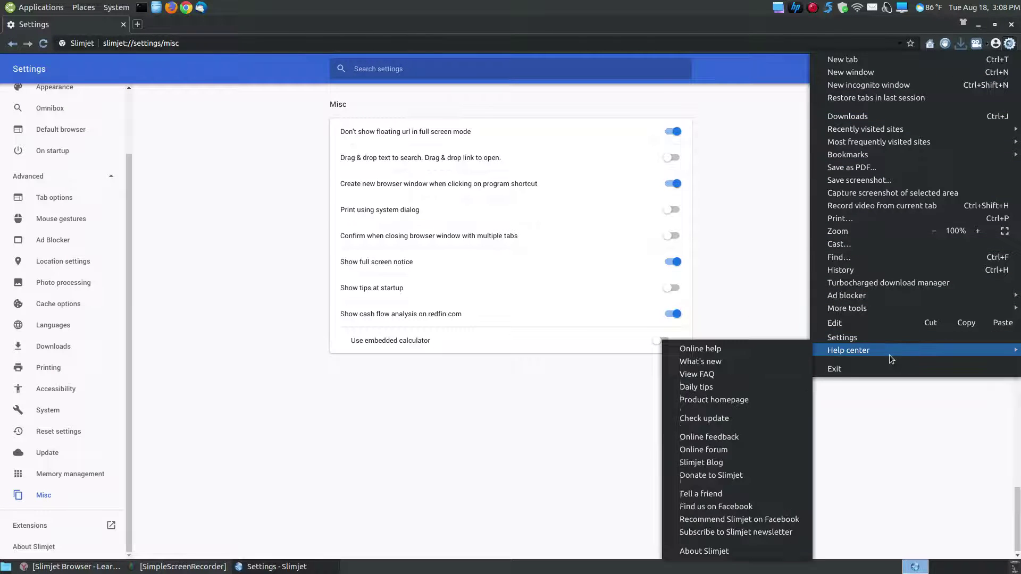
left_click(708, 551)
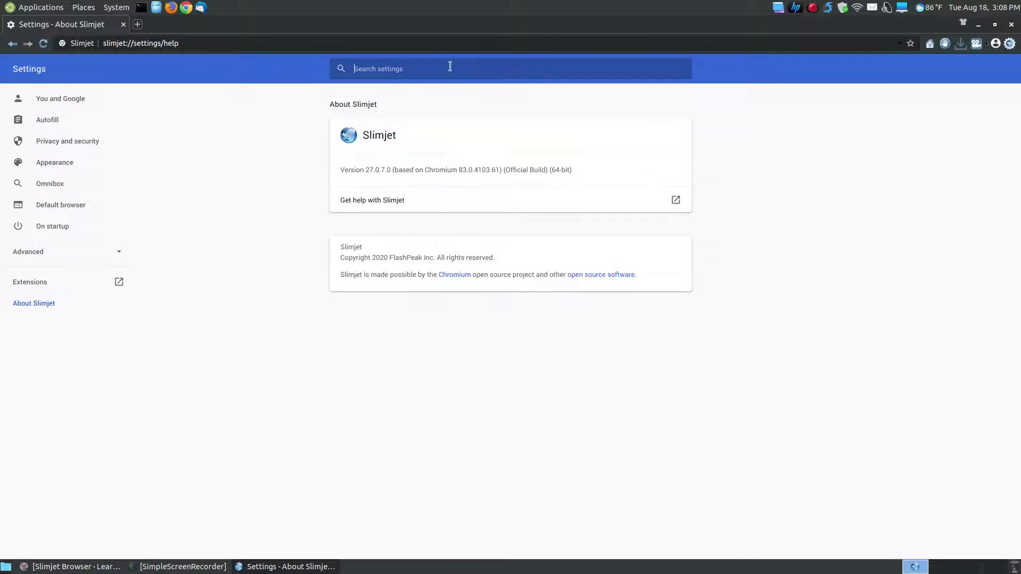
Load the Learn Ubuntu MATE site in a new tab with the URL alias mate, and open its Slimjet Browser article from the Browsers category.
left_click(138, 25)
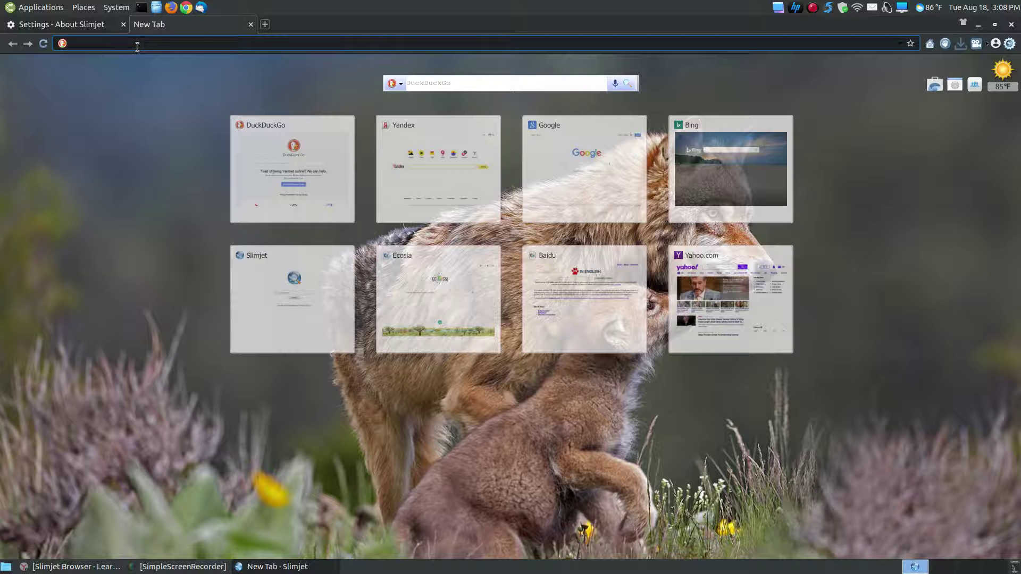
type("mate")
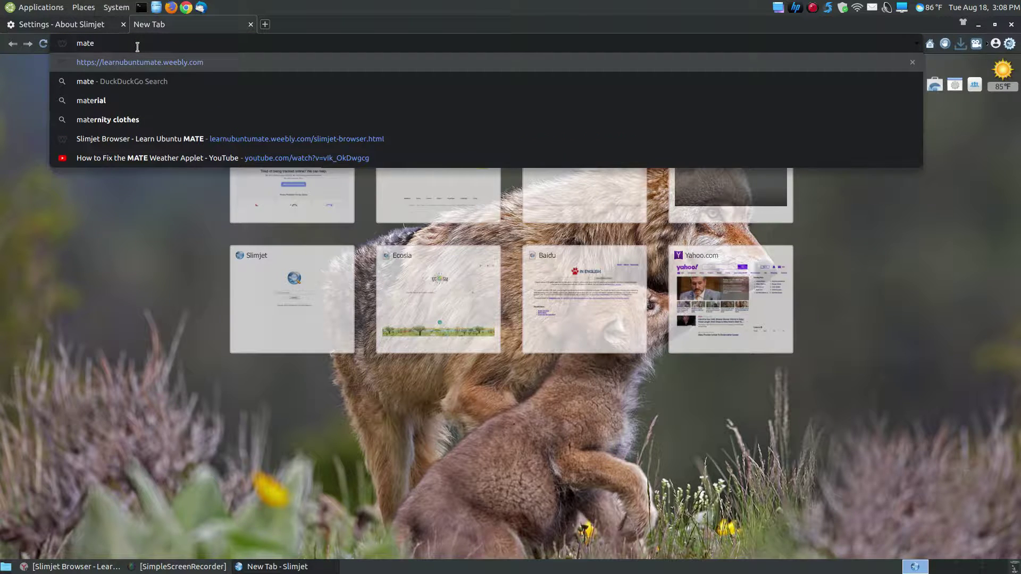
key("Return")
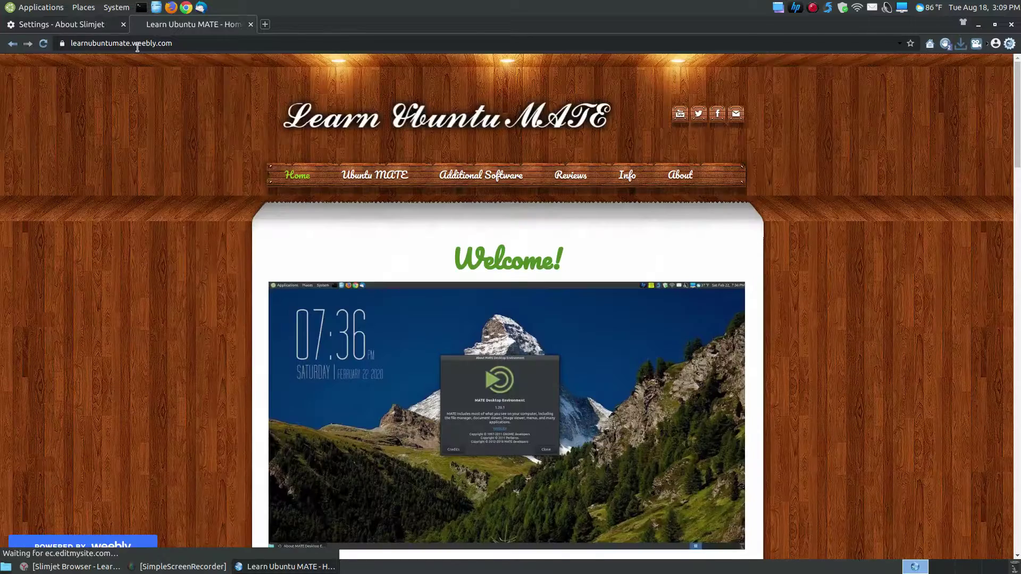
mouse_move(503, 186)
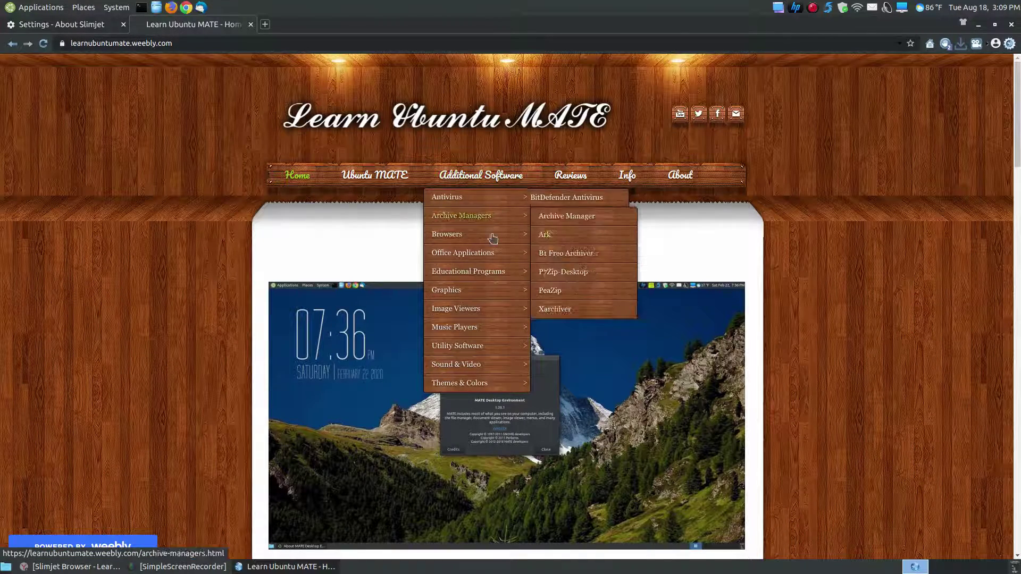
mouse_move(477, 240)
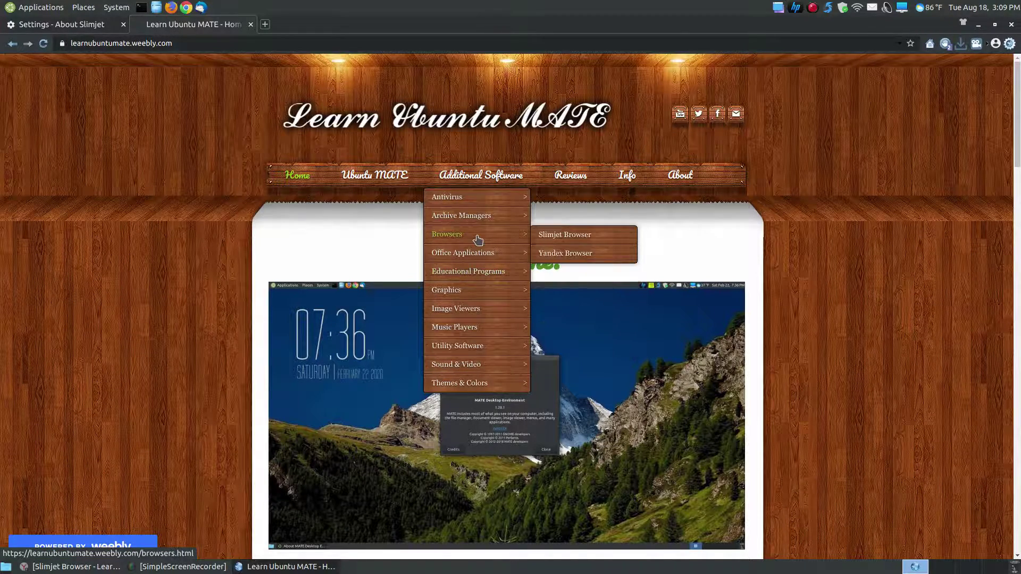
left_click(579, 239)
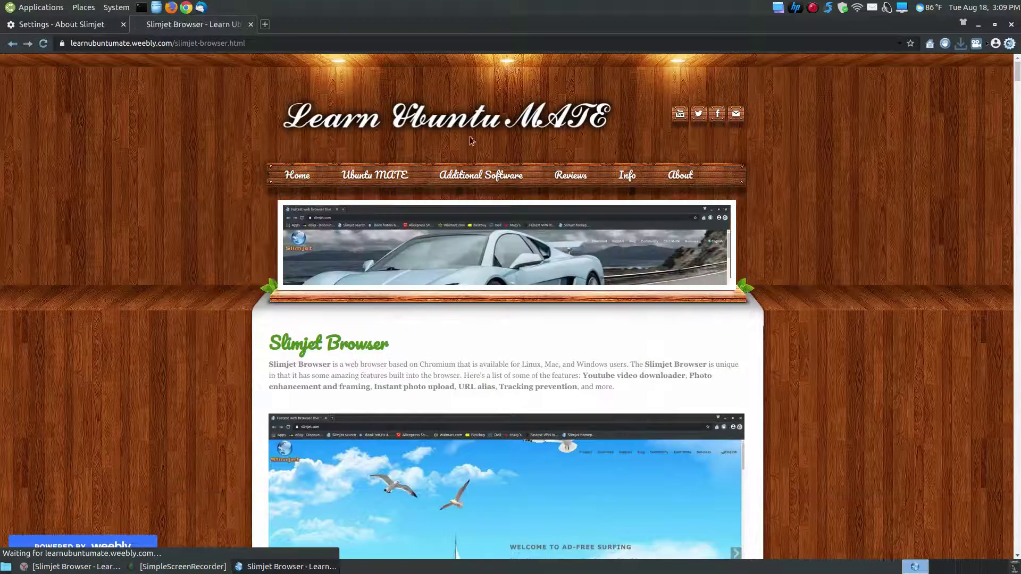
Return to the New Tab page and open the Slimjet Browser article directly with the URL alias slim.
left_click(11, 43)
left_click(12, 44)
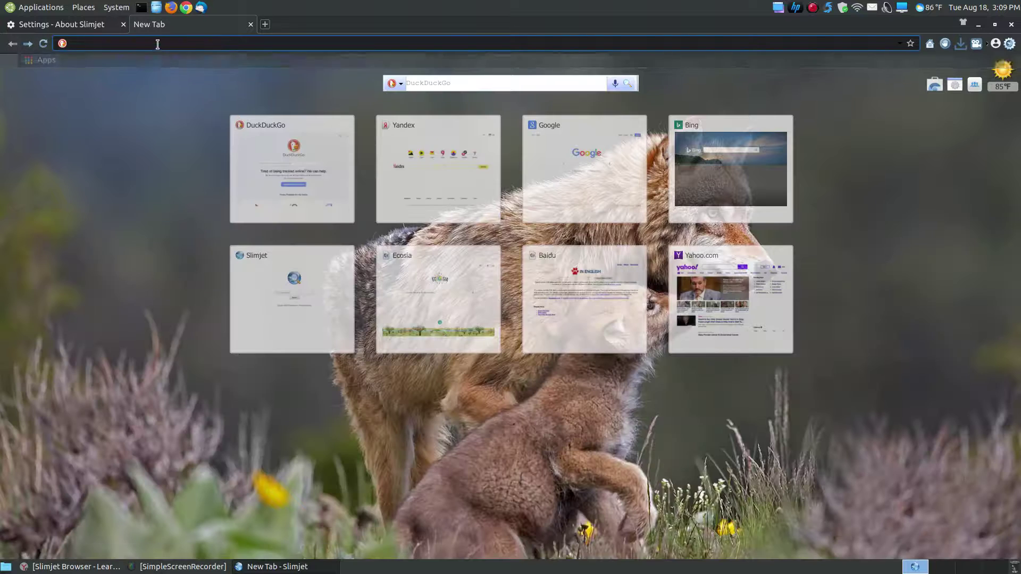
type("slim")
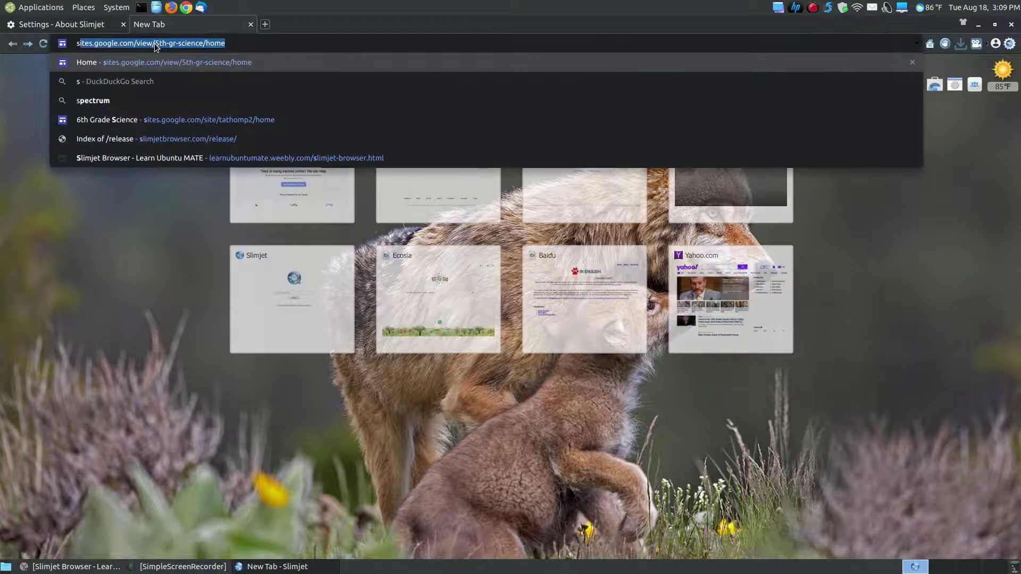
key("Return")
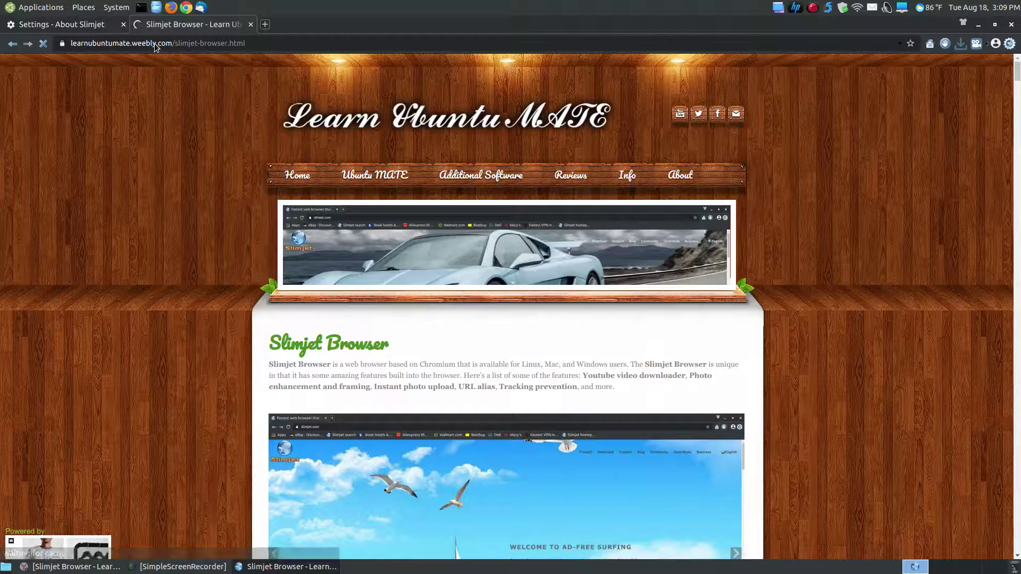
Open the 5th Grade Science site with the URL alias 5sci, and the 6th Grade Science site with the alias 6sci.
left_click(155, 44)
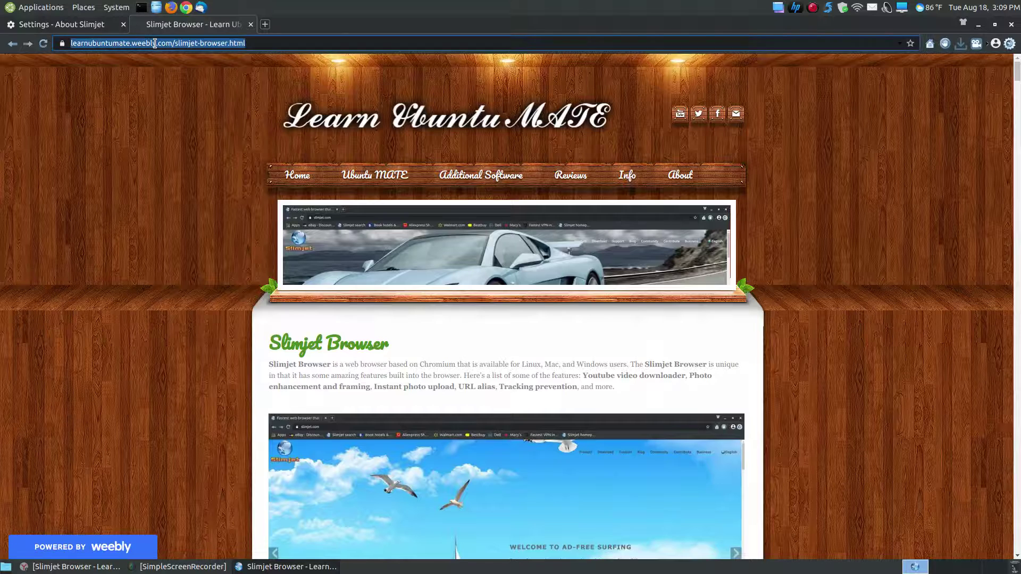
type("5sci")
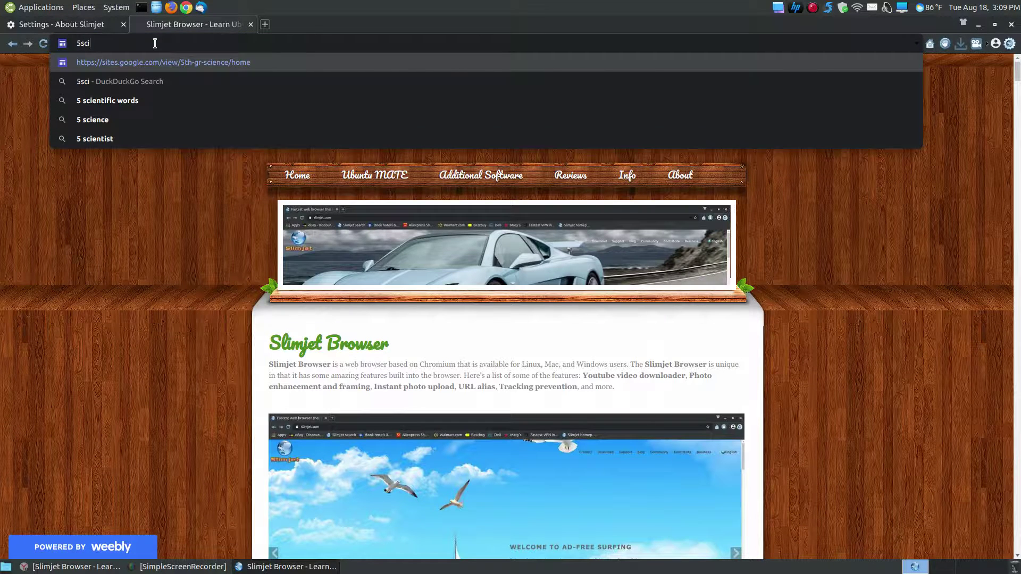
key("Return")
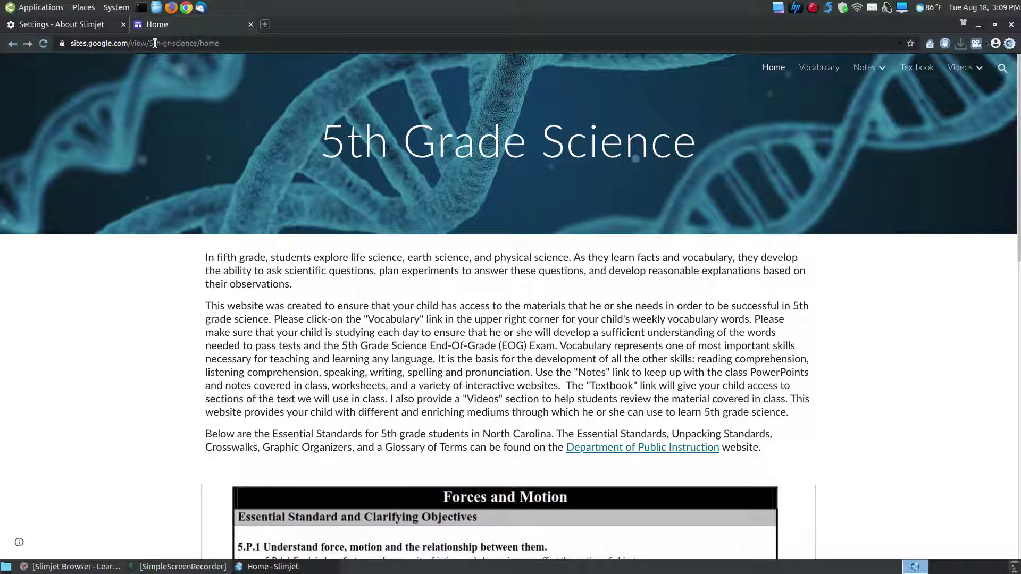
left_click(155, 43)
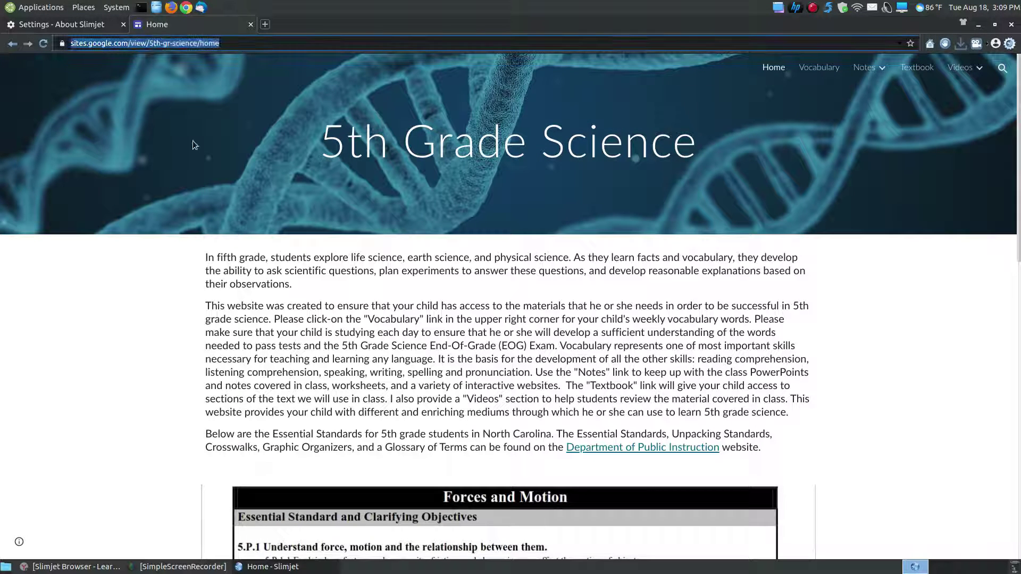
type("6")
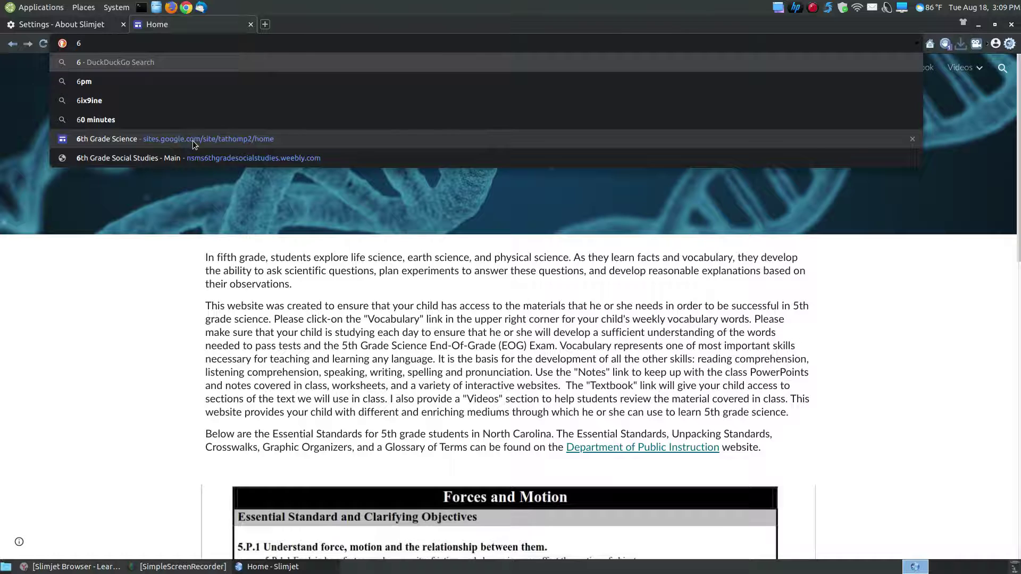
type("sci")
key("Return")
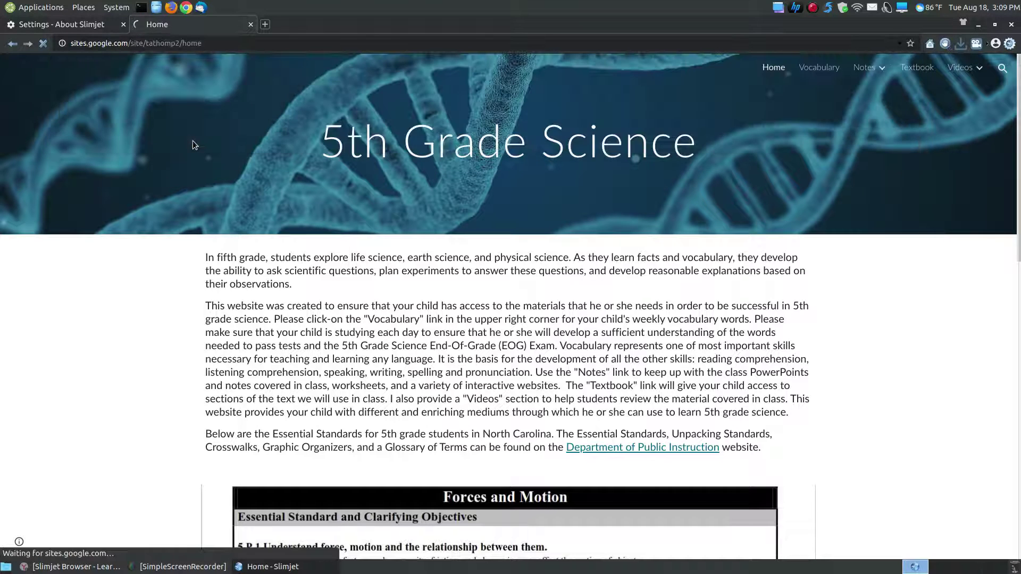
Open the 6th Grade Social Studies site with the URL alias 6soc.
left_click(171, 46)
type("6")
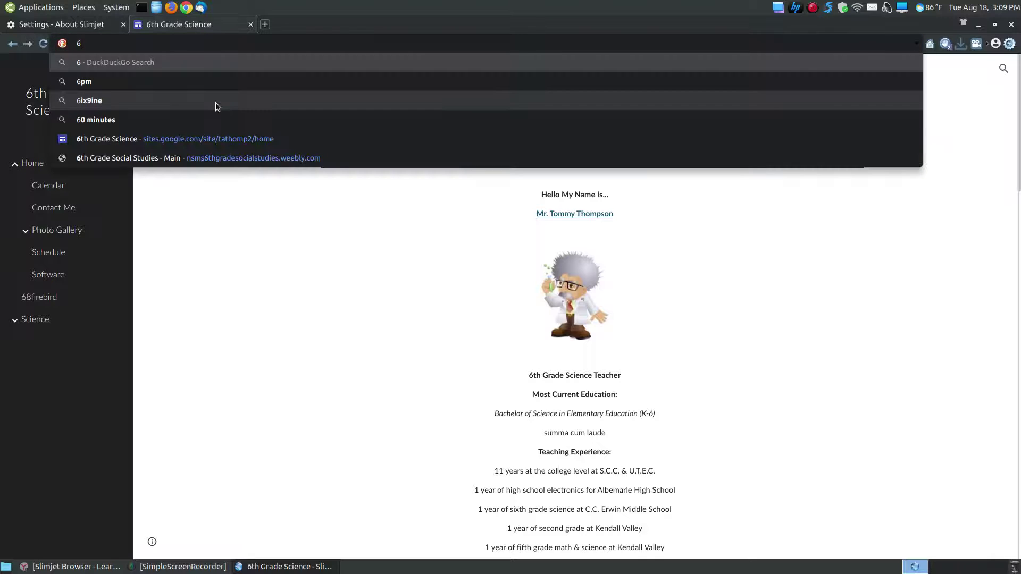
type("soc")
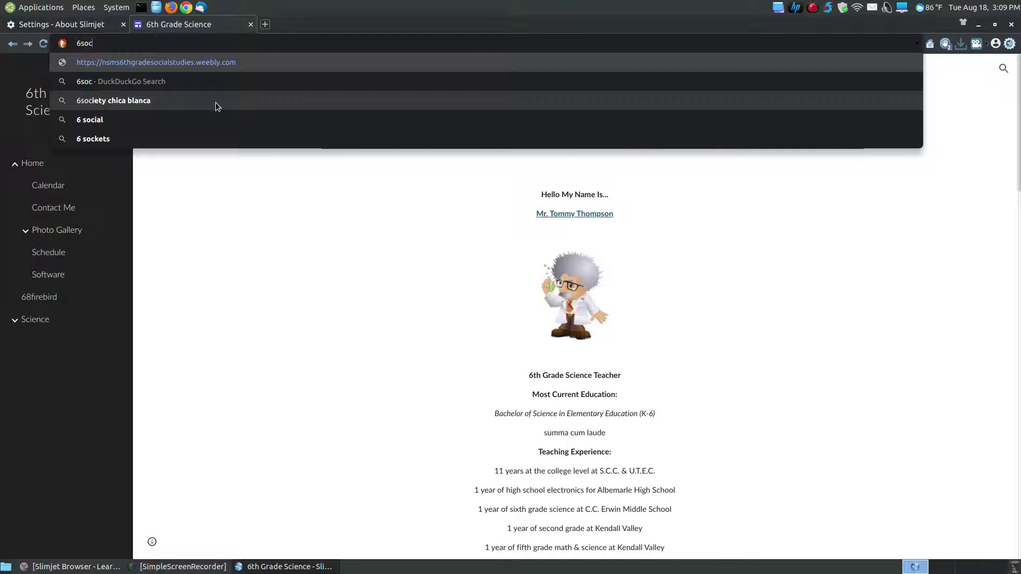
key("Return")
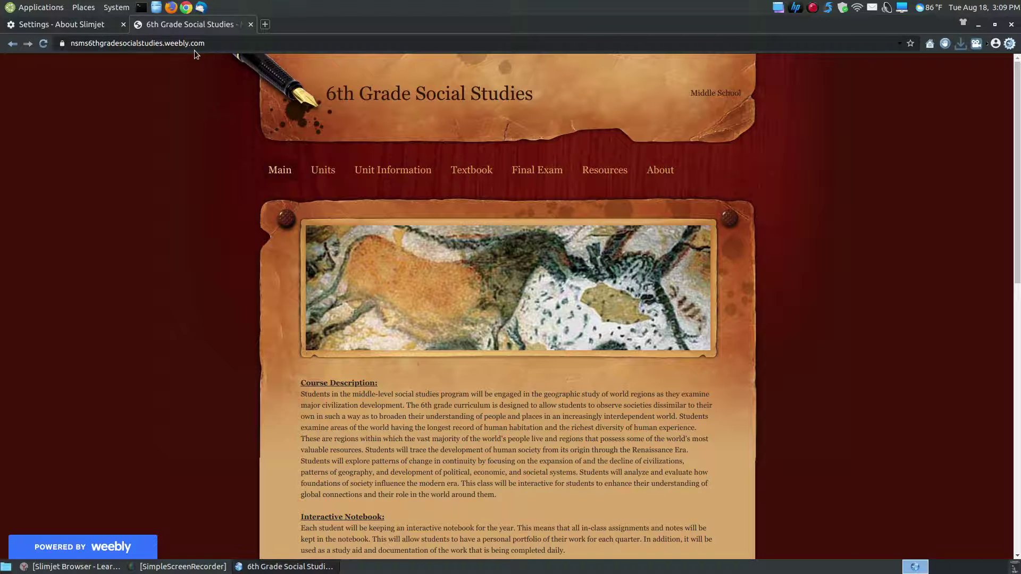
mouse_move(218, 38)
left_click(1010, 45)
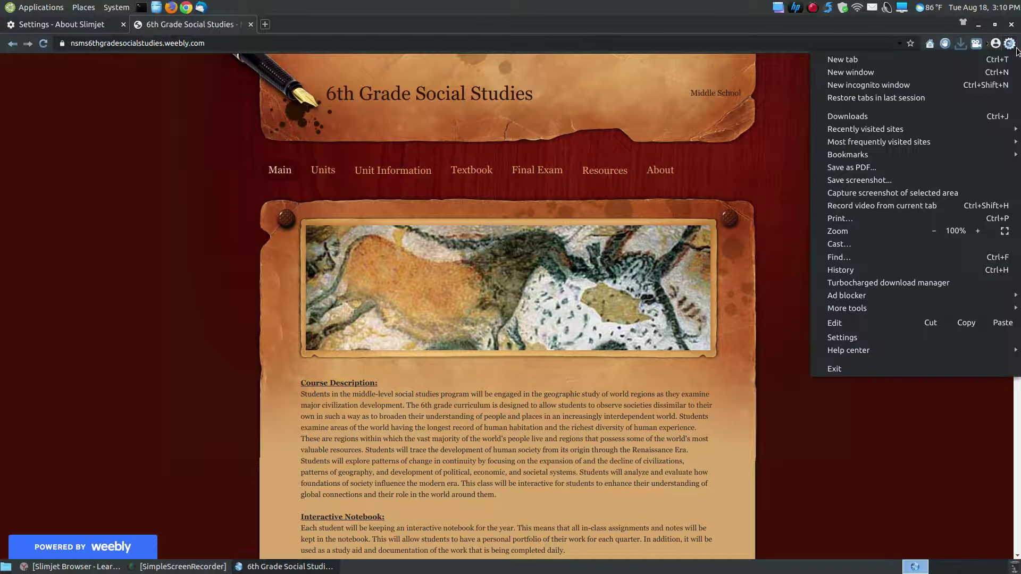
left_click(812, 27)
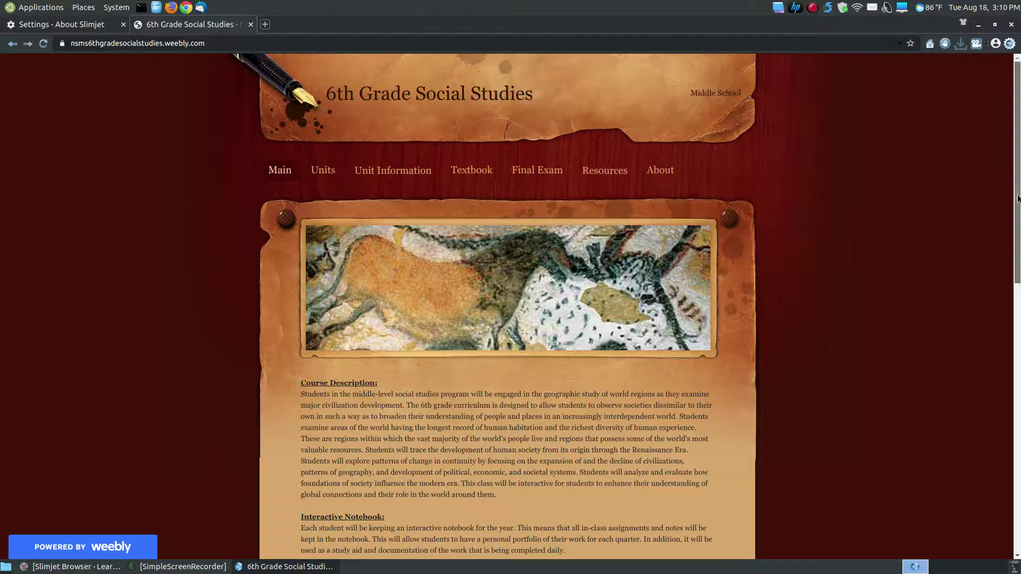
scroll(983, 135, "down", 1)
scroll(983, 134, "up", 1)
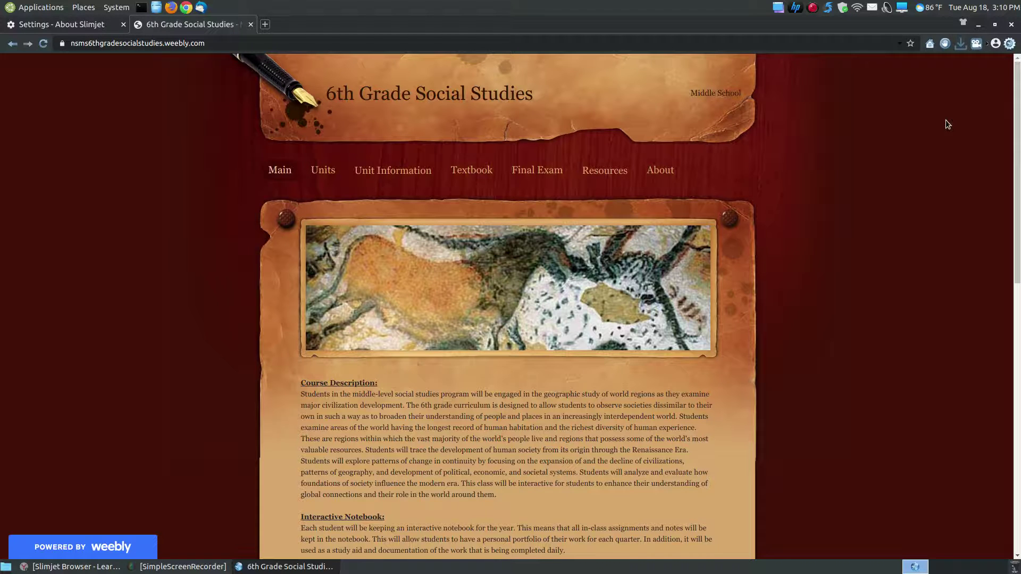
Show the bookmarks bar and close the 6th Grade Social Studies tab.
key("ctrl+shift+b")
left_click(250, 25)
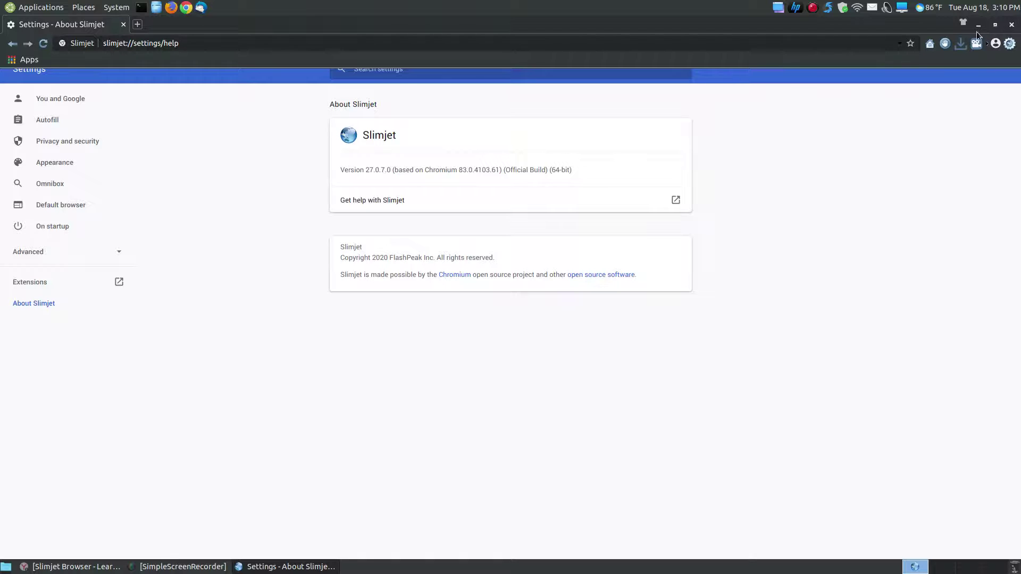
Get browser themes from the Chrome Web Store and browse the collections down to Space Exploration and Minimalist Themes.
left_click(962, 24)
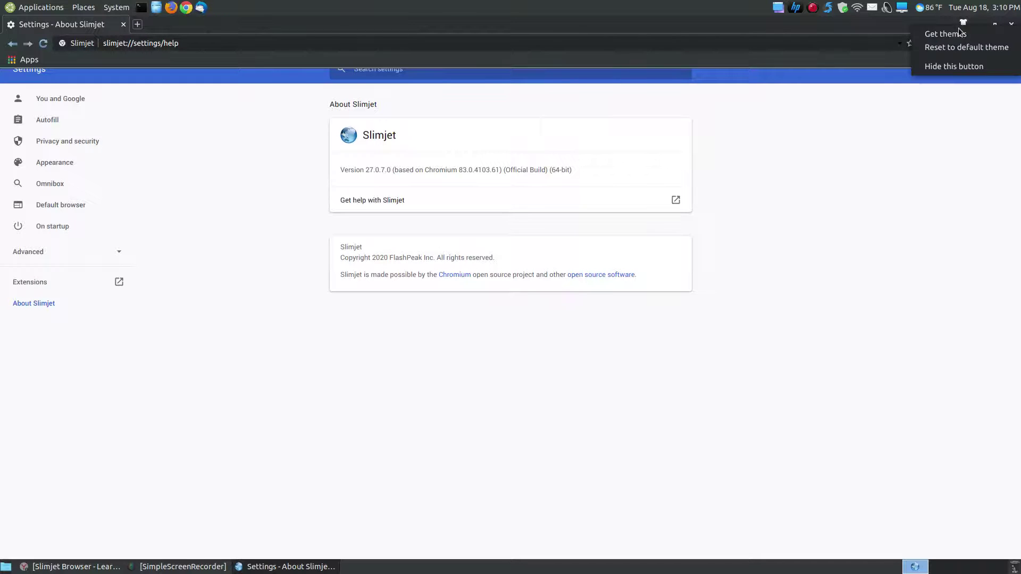
left_click(954, 34)
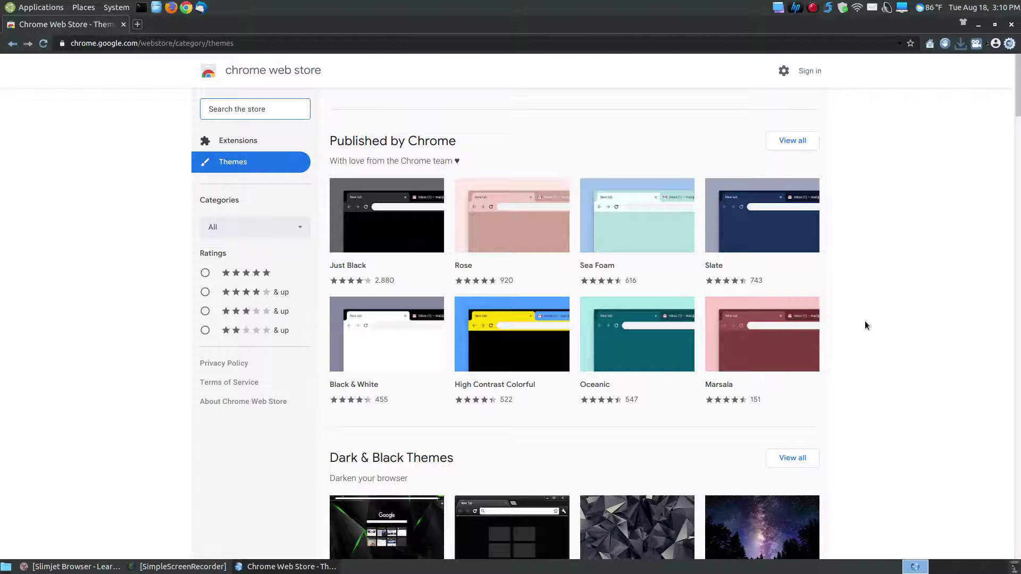
left_click_drag(1020, 87, 1020, 169)
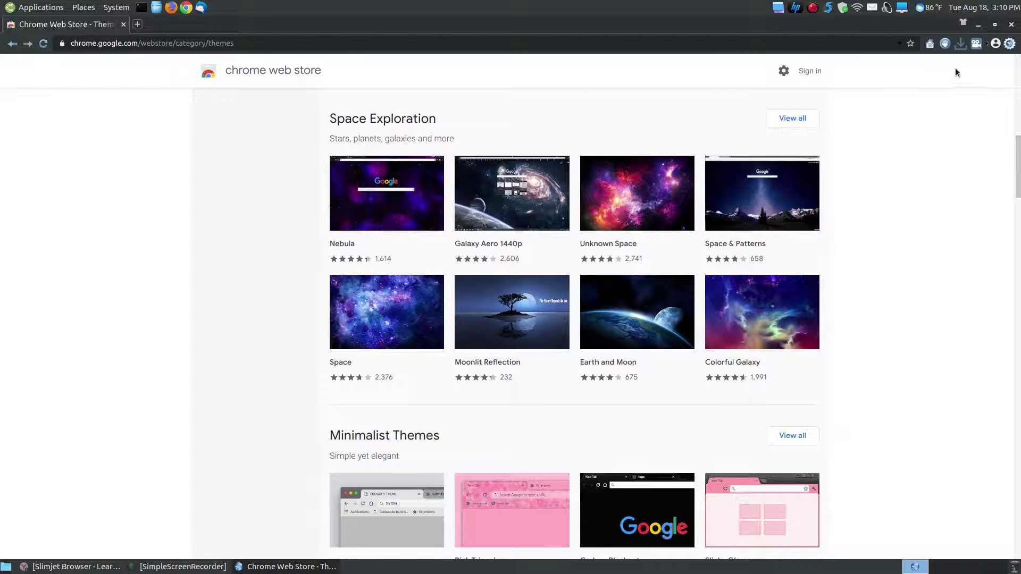
Toggle the bookmarks bar on and off, and close the Slimjet window.
key("ctrl+shift+b")
key("ctrl+shift+b")
left_click(1018, 30)
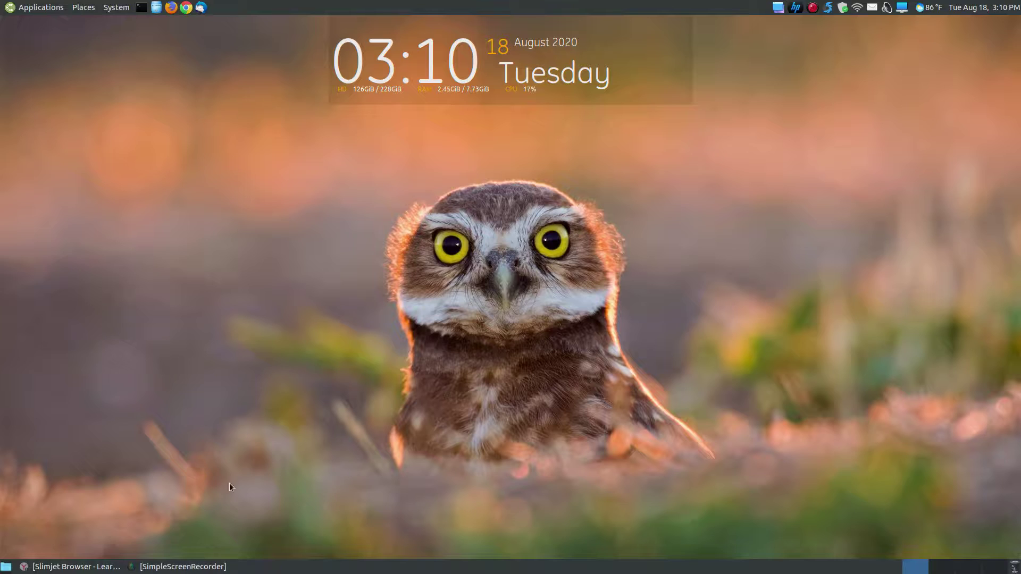
Switch to Yandex Browser, skim the beginning of the Slimjet Browser article, and open the site's Browsers category page under Additional Software.
left_click(69, 567)
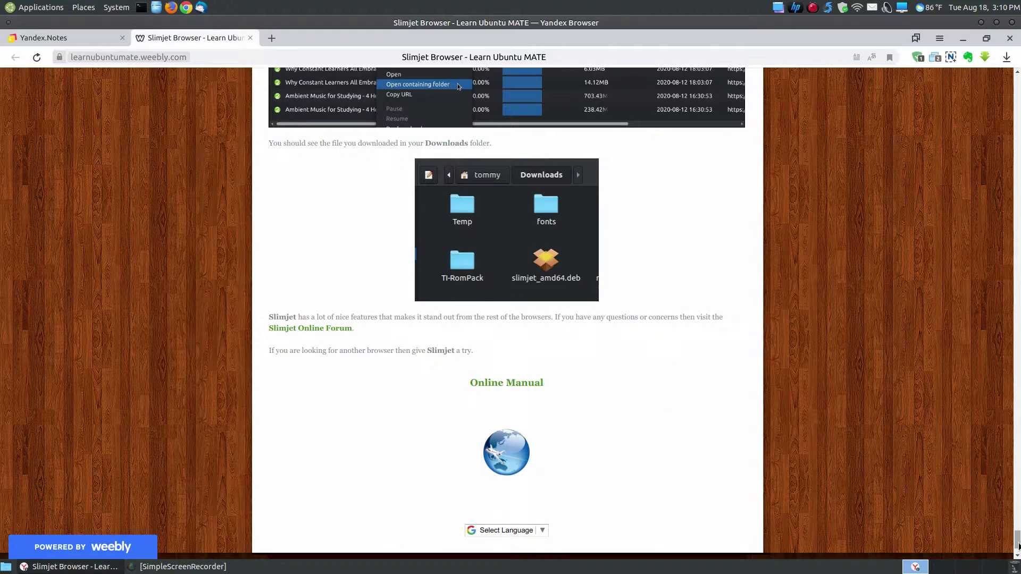
left_click_drag(1018, 541, 1019, 75)
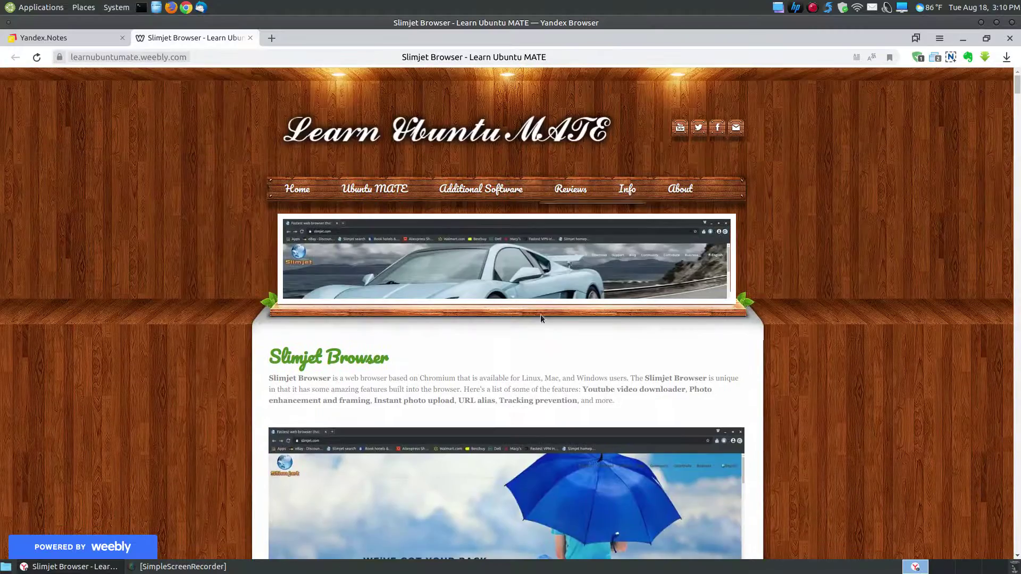
scroll(713, 361, "down", 10)
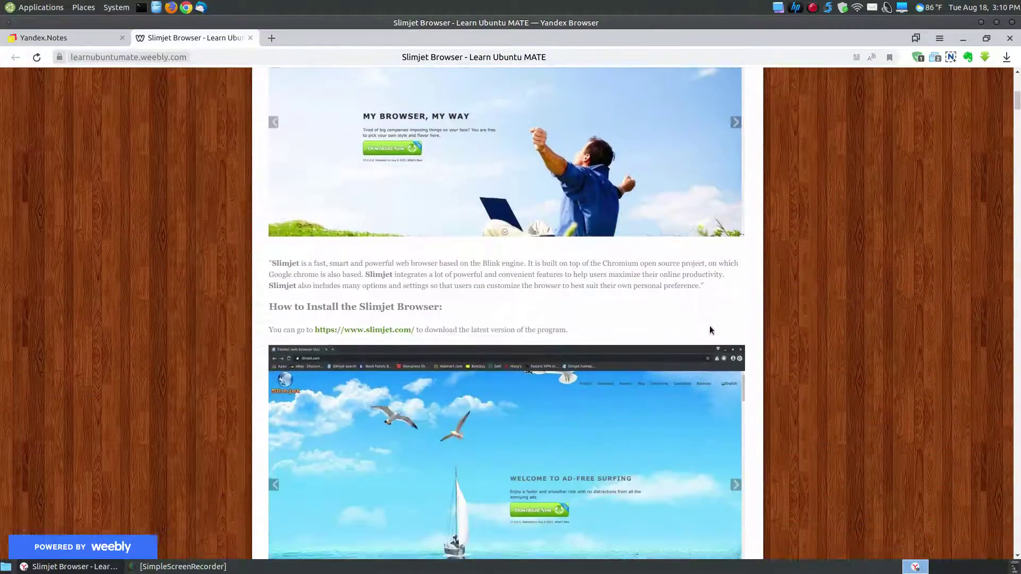
scroll(710, 326, "up", 10)
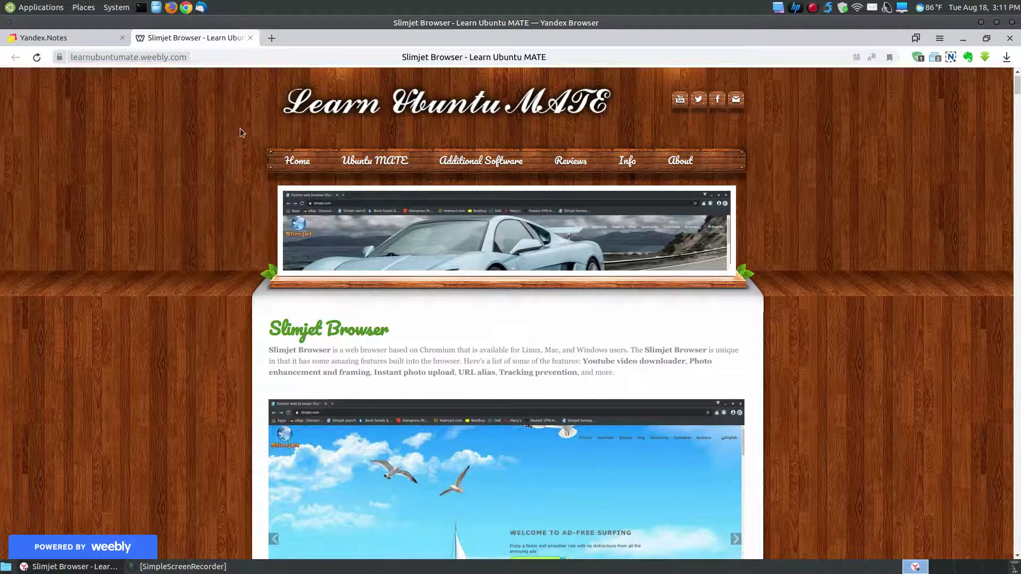
mouse_move(472, 166)
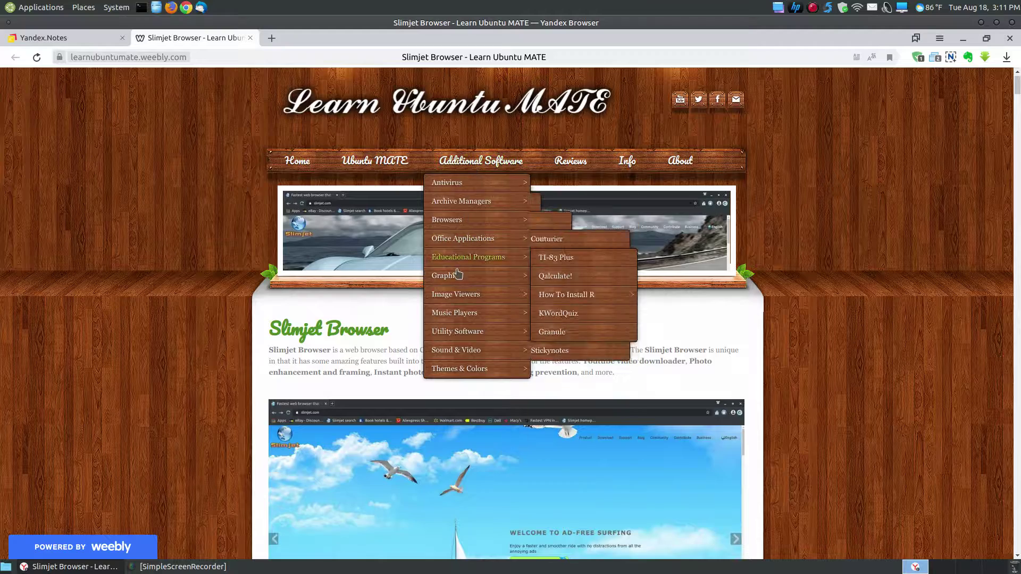
left_click(450, 221)
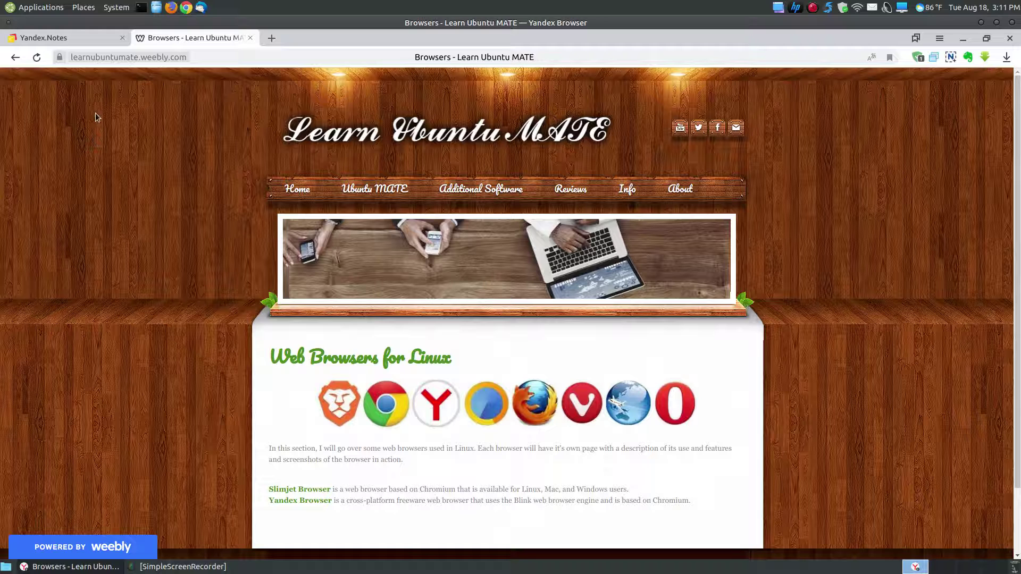
Highlight Slimjet in the Browsers Used in Linux note in Yandex Notes, and return to the Learn Ubuntu MATE Browsers page.
left_click(66, 37)
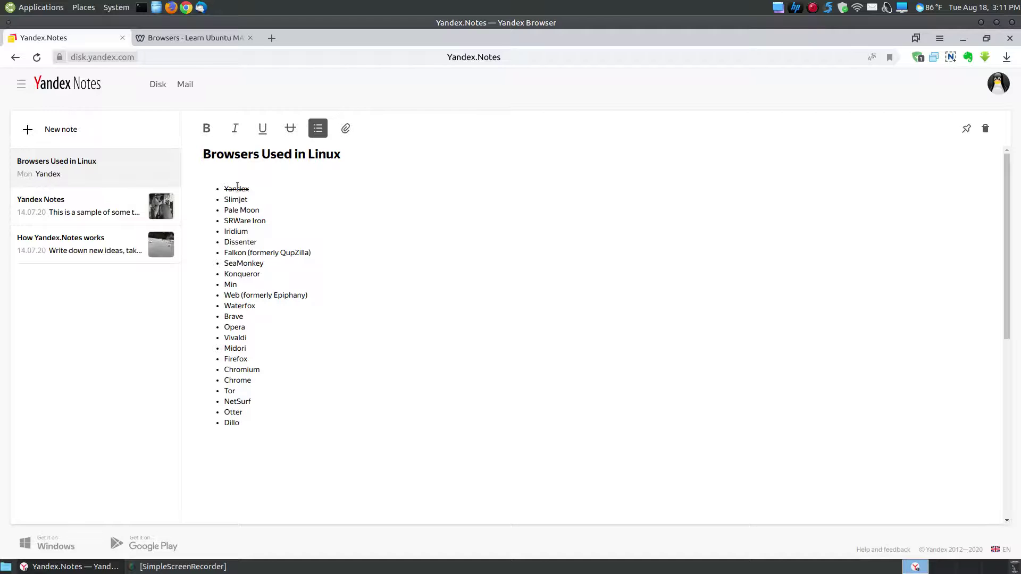
left_click_drag(248, 200, 223, 200)
left_click(284, 241)
left_click(197, 38)
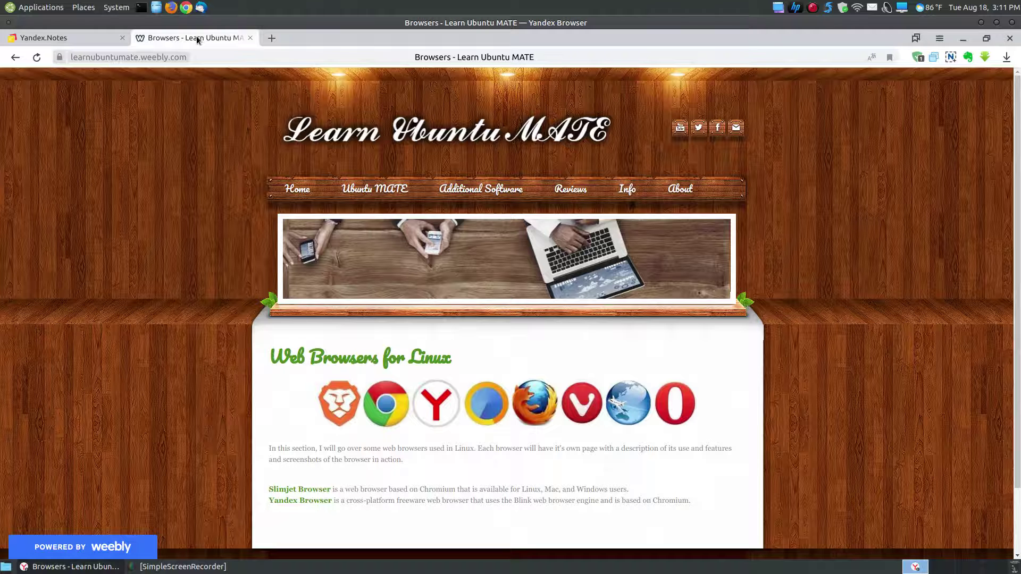